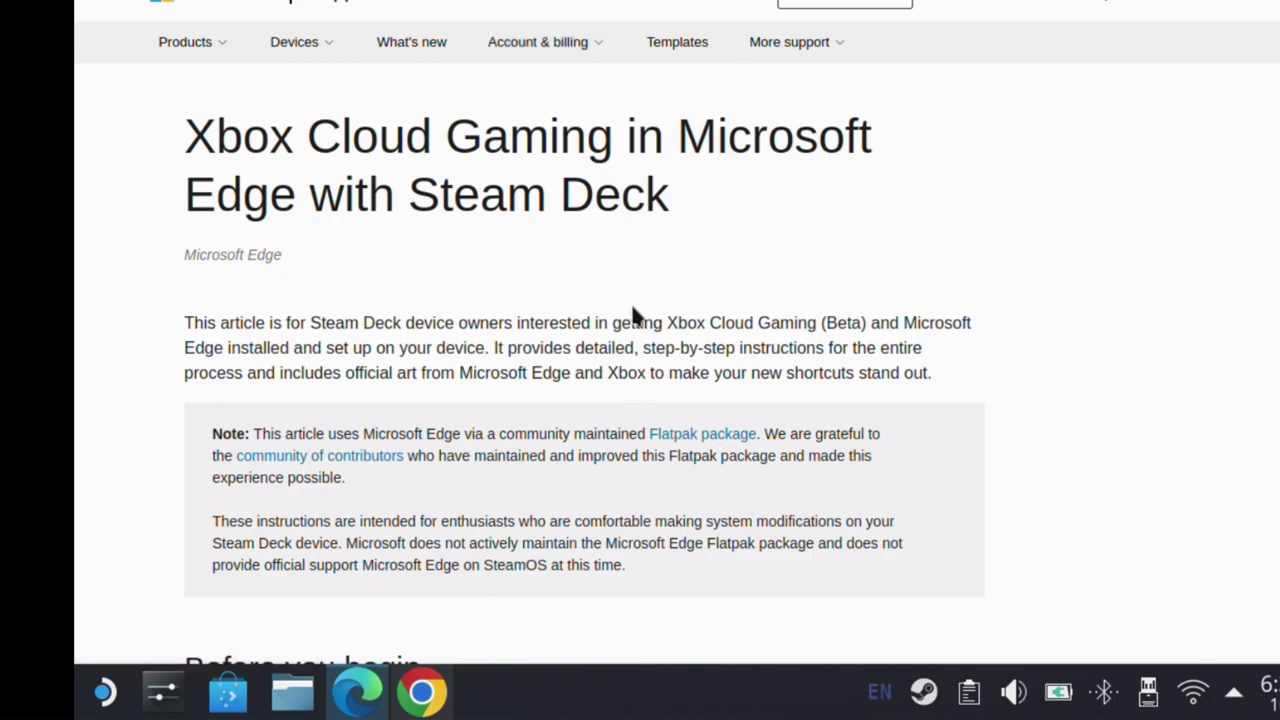
- Read through the support article's instructions for setting up Xbox Cloud Gaming in Microsoft Edge on Steam Deck
{"action": "scroll", "coordinate": [580, 350], "scroll_direction": "down", "scroll_amount": 10}
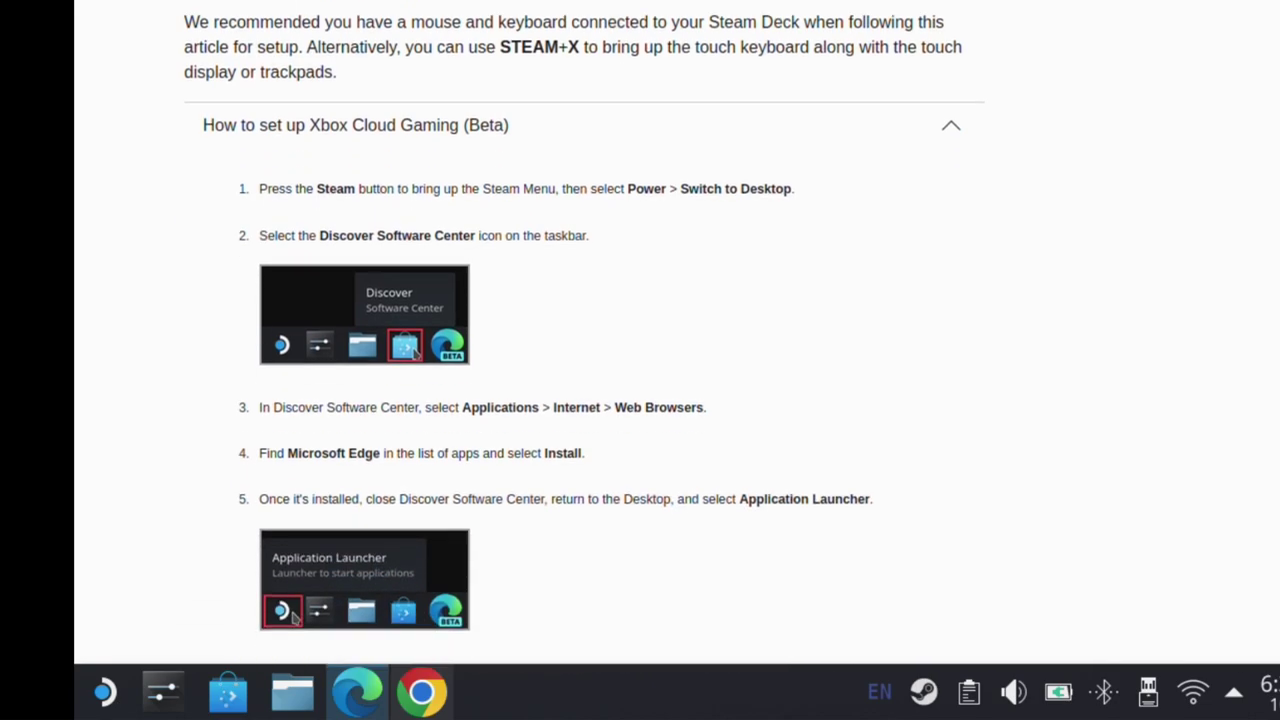
{"action": "scroll", "coordinate": [580, 330], "scroll_direction": "down", "scroll_amount": 9}
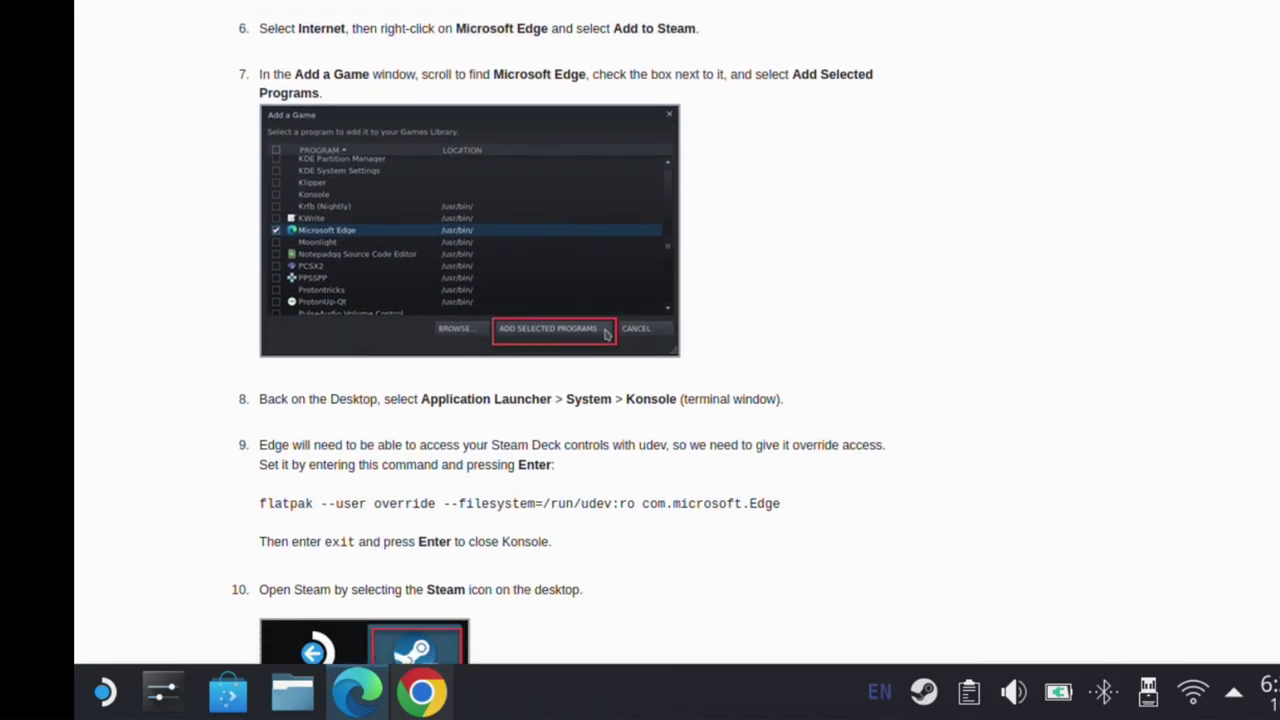
{"action": "scroll", "coordinate": [580, 340], "scroll_direction": "down", "scroll_amount": 15}
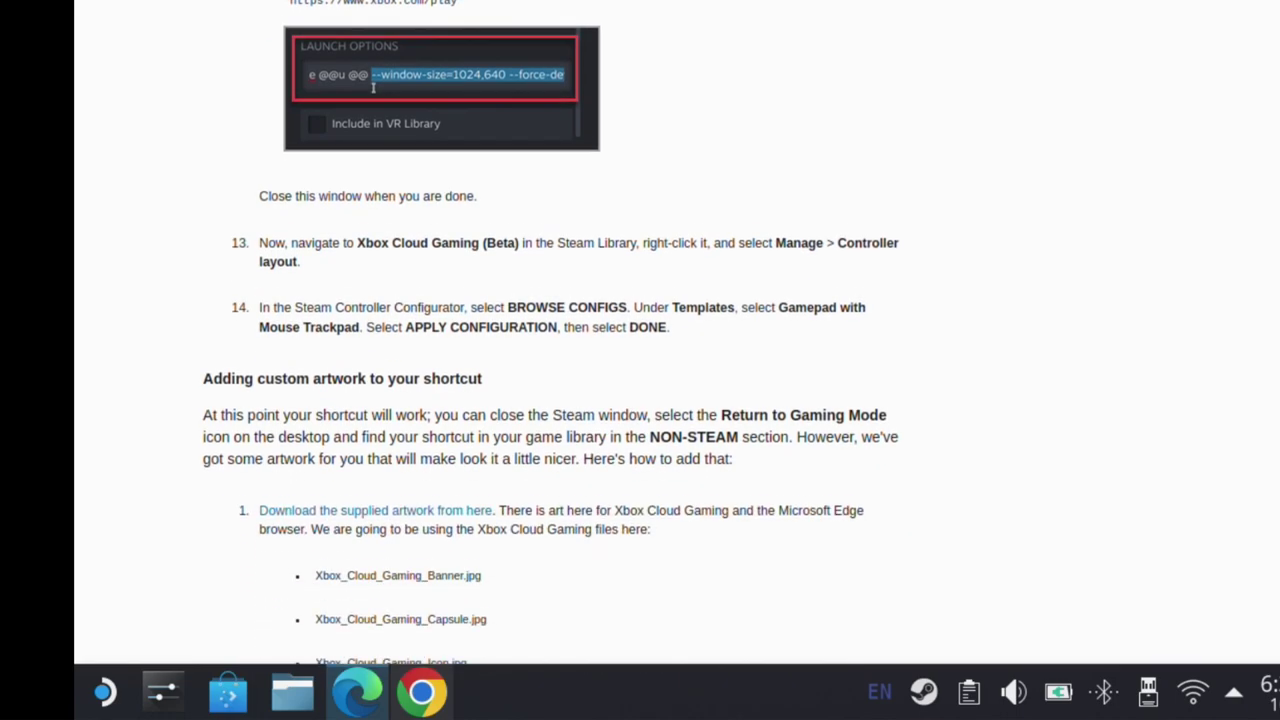
{"action": "scroll", "coordinate": [580, 340], "scroll_direction": "down", "scroll_amount": 10}
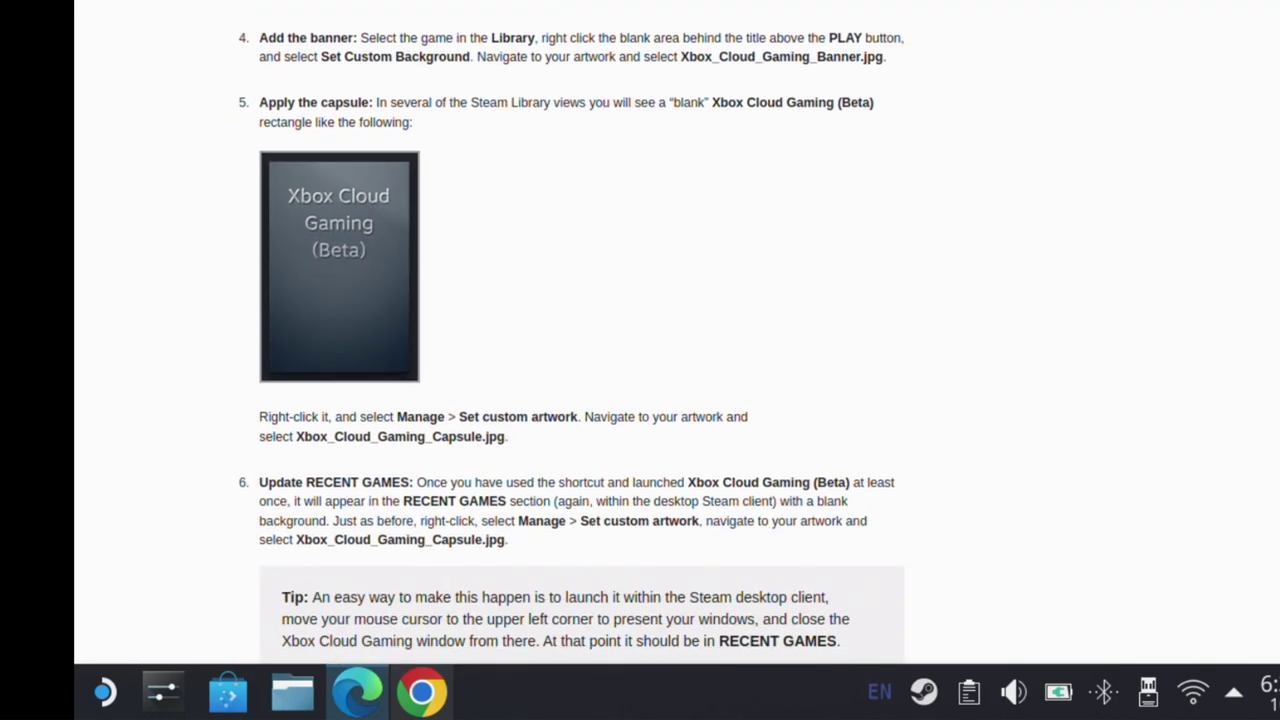
{"action": "scroll", "coordinate": [580, 340], "scroll_direction": "up", "scroll_amount": 9}
{"action": "scroll", "coordinate": [580, 340], "scroll_direction": "up", "scroll_amount": 20}
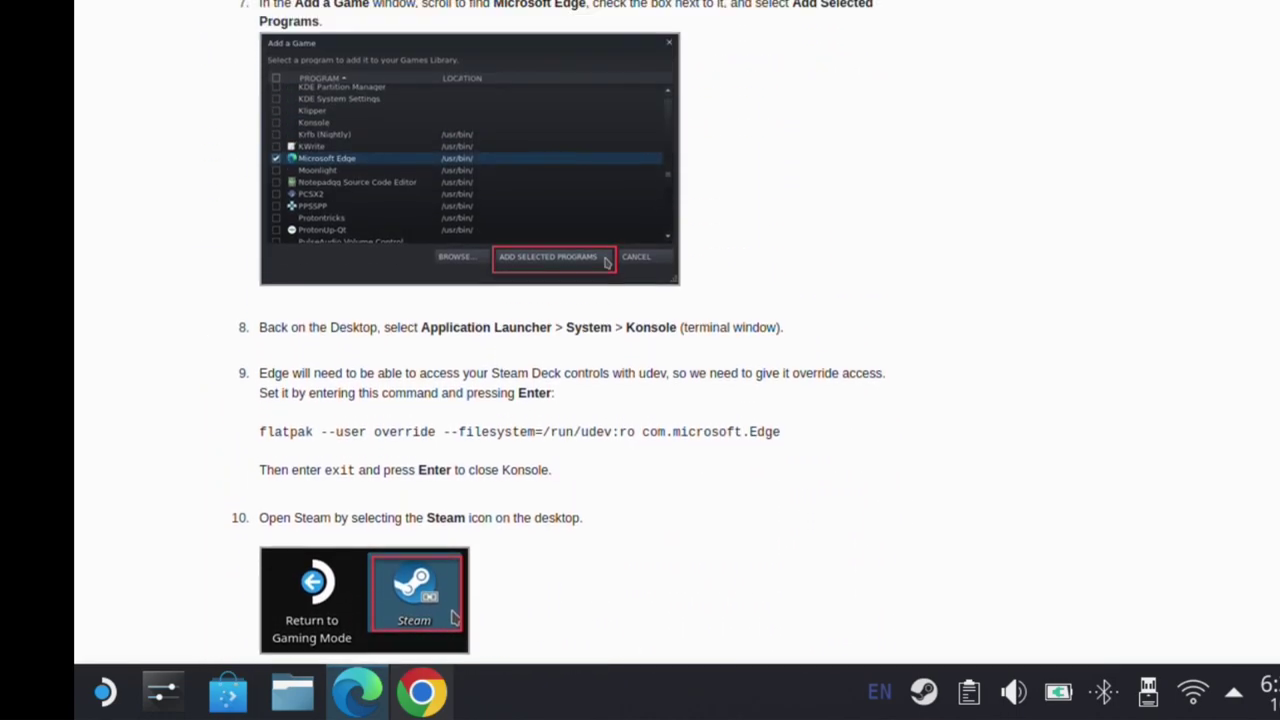
{"action": "scroll", "coordinate": [580, 340], "scroll_direction": "up", "scroll_amount": 10}
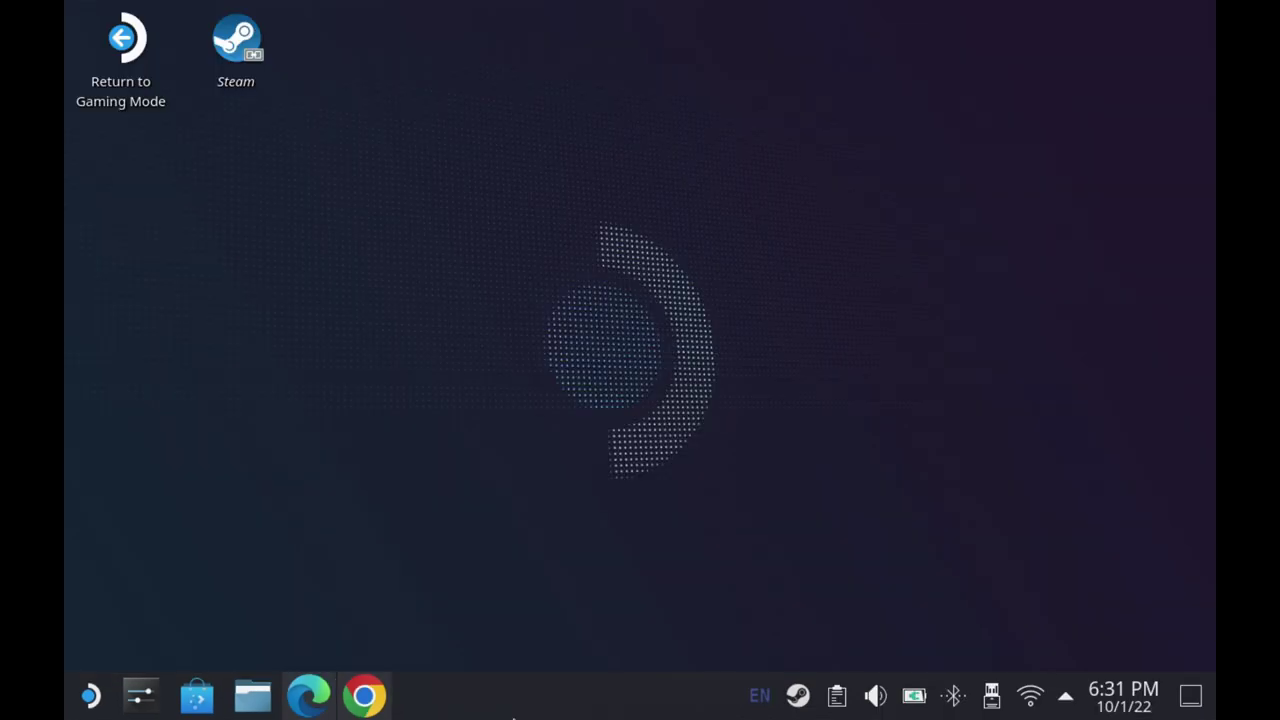
- Switch to the Discover software center and search its Internet applications for "edge"
{"action": "left_click", "coordinate": [210, 704]}
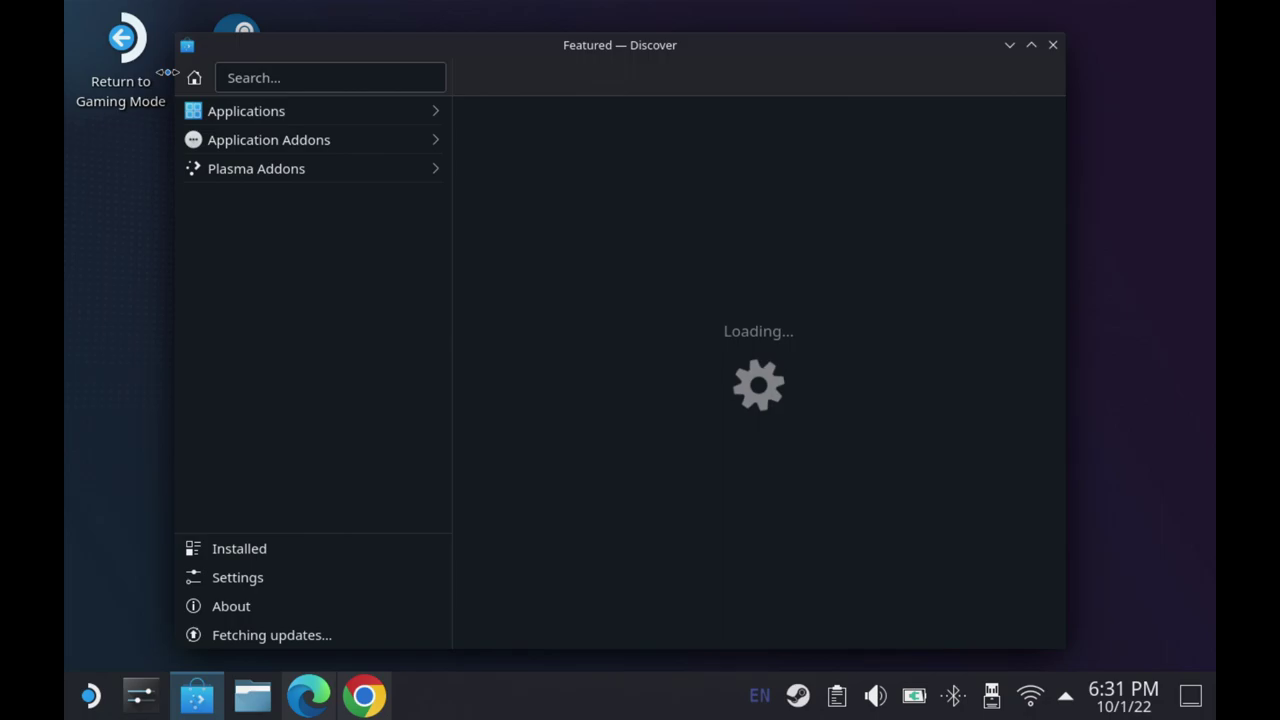
{"action": "left_click", "coordinate": [300, 120]}
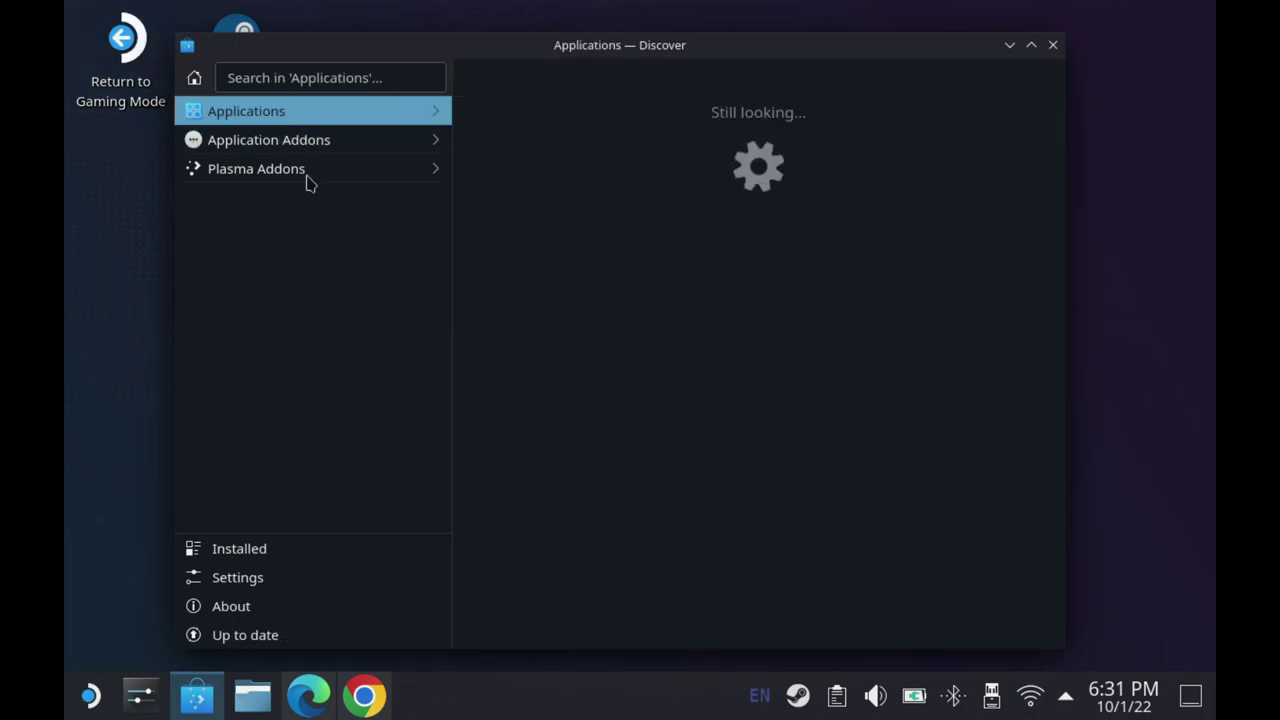
{"action": "left_click", "coordinate": [289, 311]}
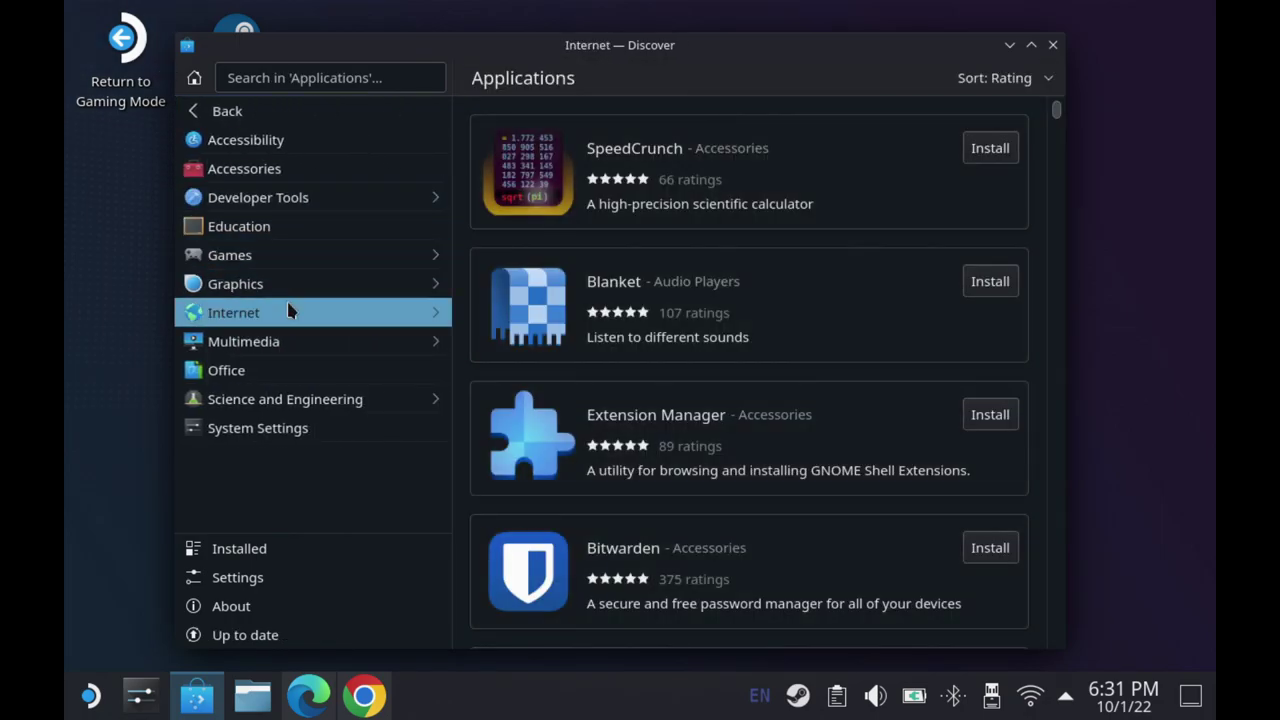
{"action": "left_click", "coordinate": [343, 77]}
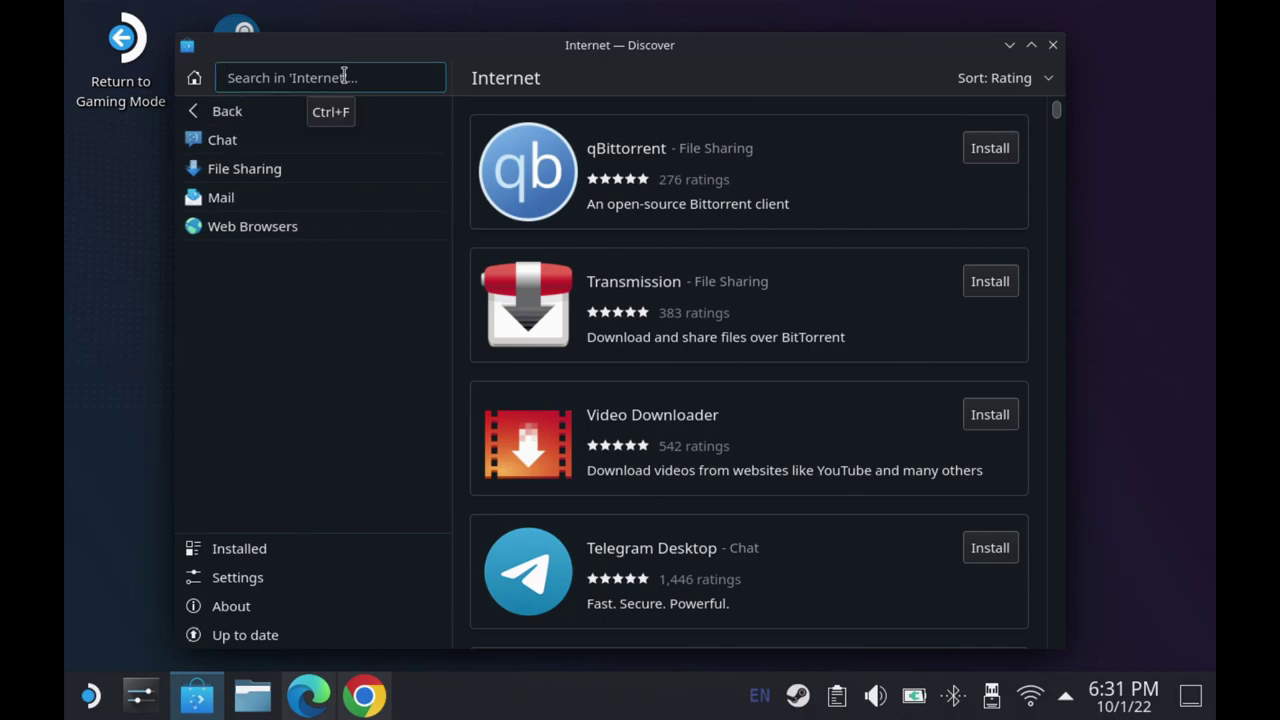
{"action": "type", "text": "edge"}
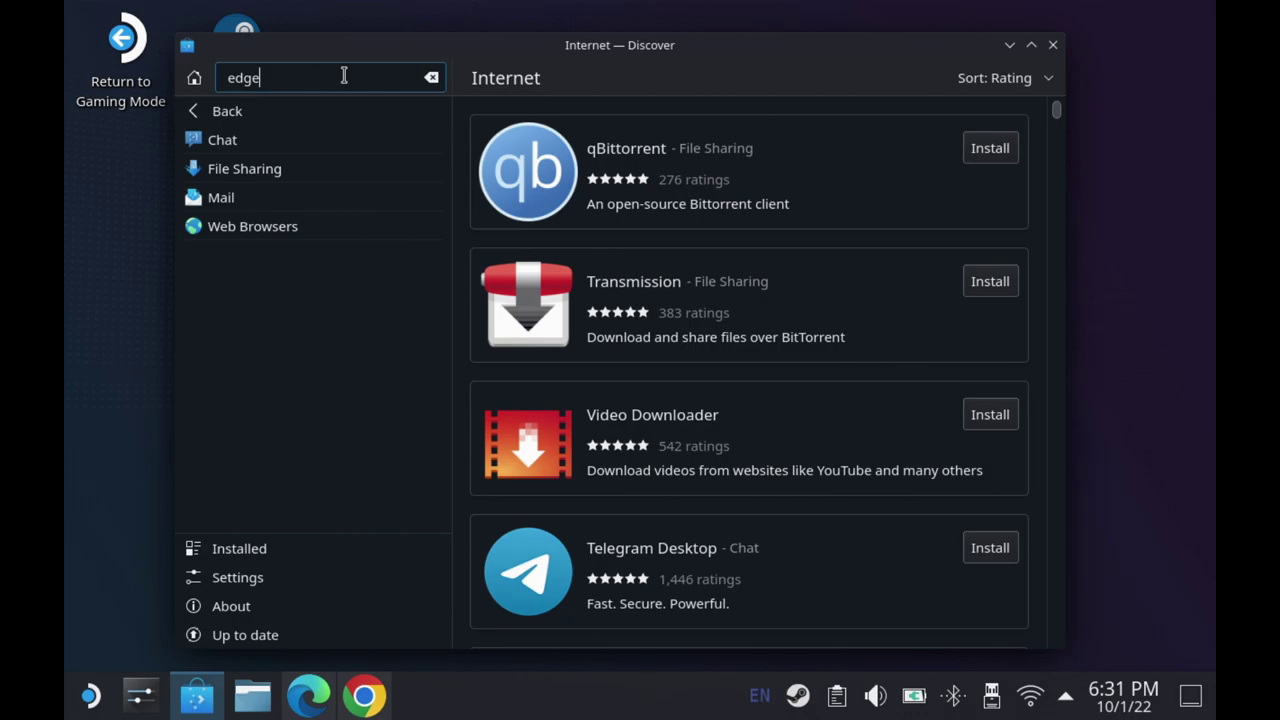
{"action": "key", "text": "Return"}
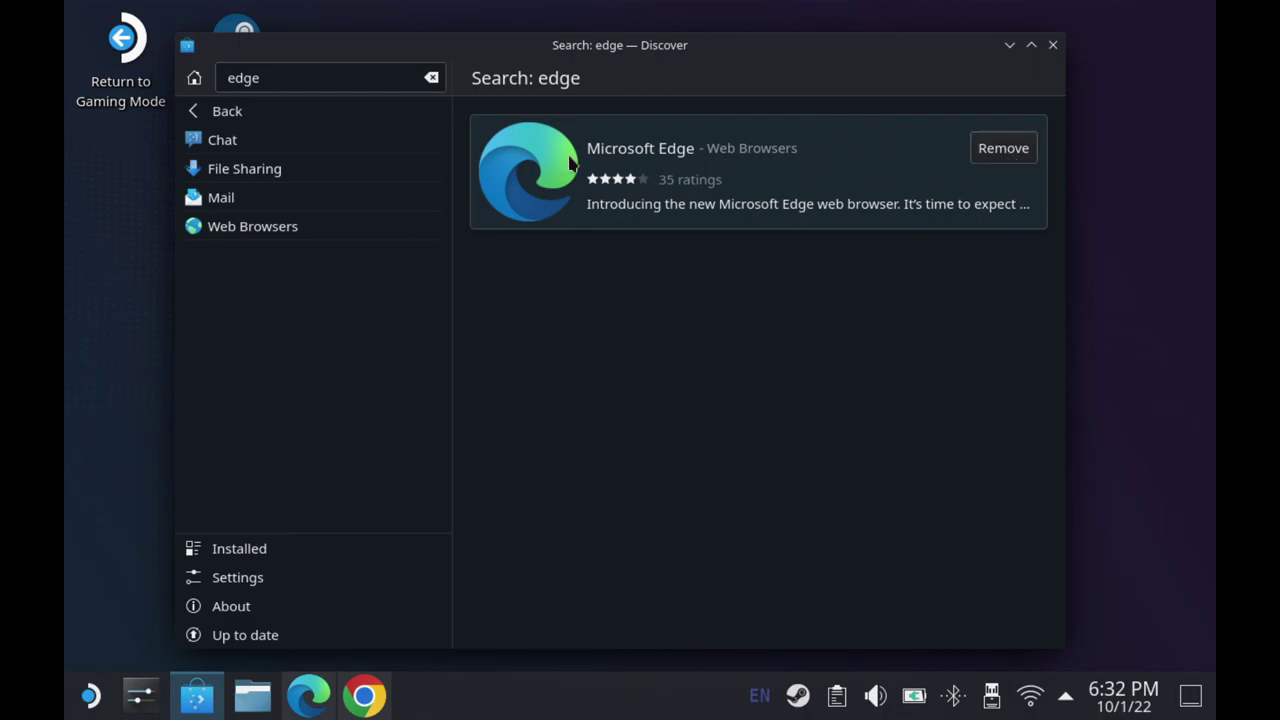
- Search the software center for "chrome" instead, and close Discover
{"action": "double_click", "coordinate": [268, 77]}
{"action": "type", "text": "chrome"}
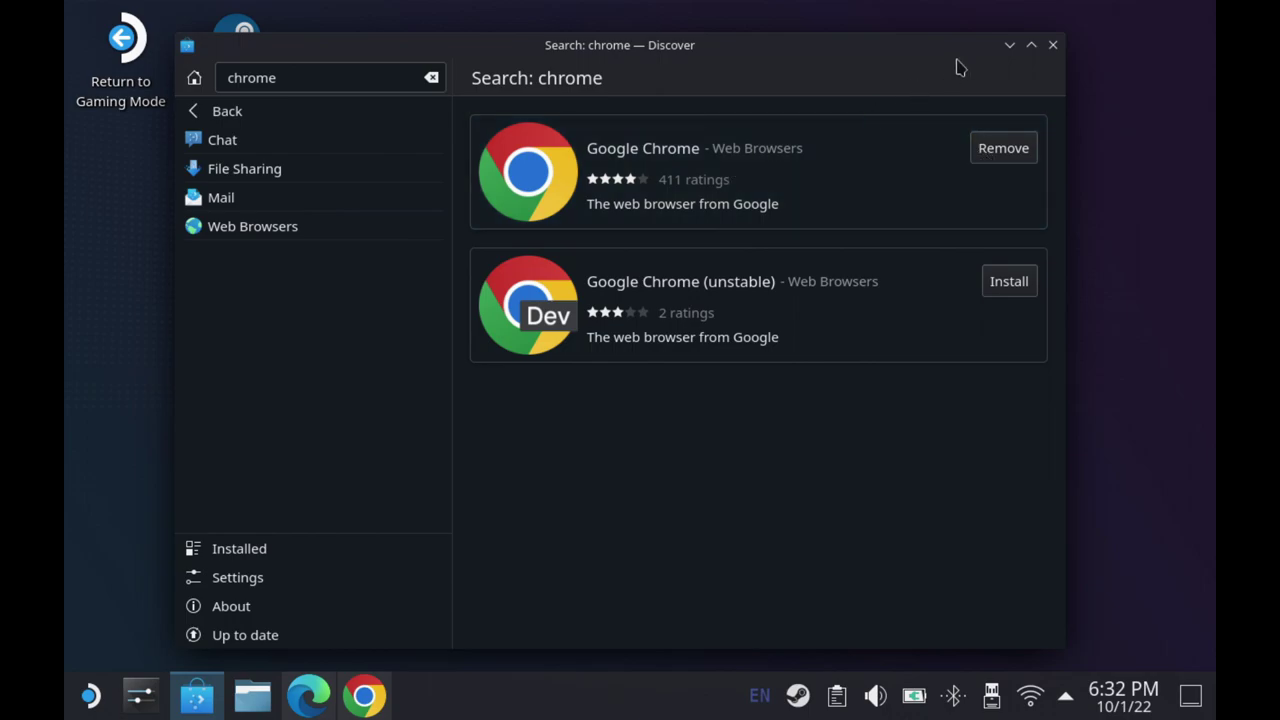
{"action": "left_click", "coordinate": [1052, 45]}
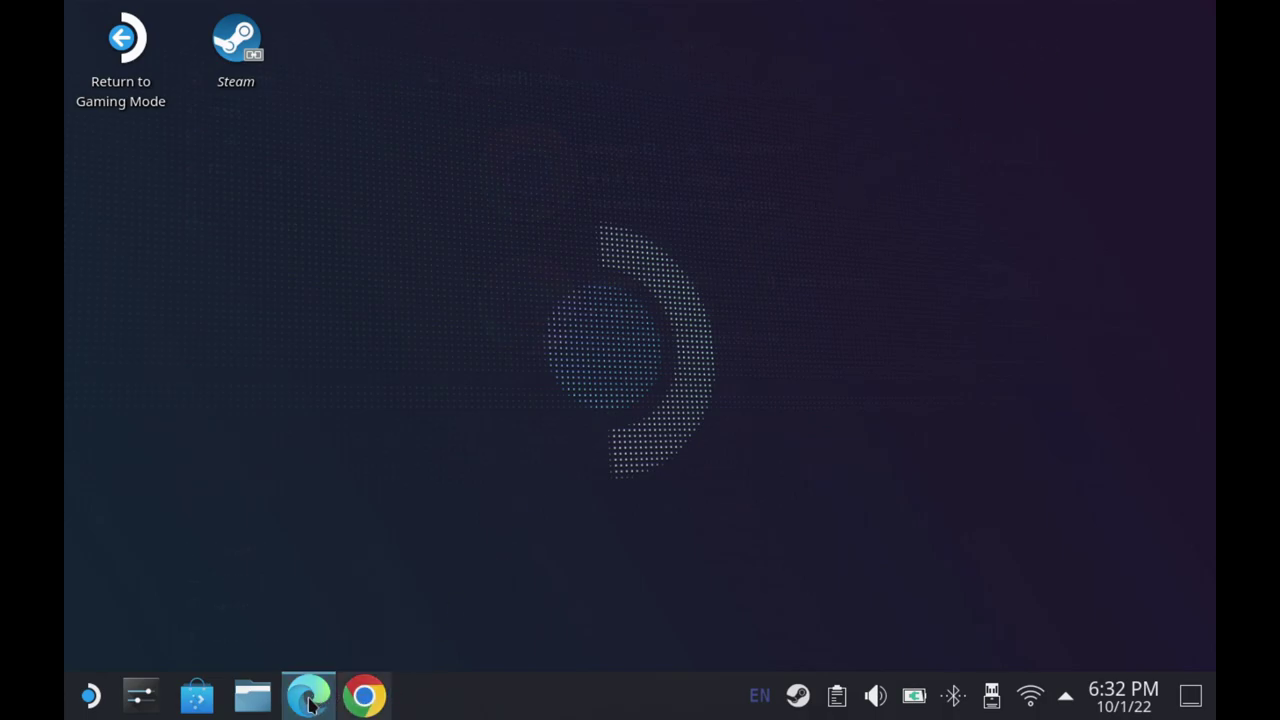
- Switch to the Steam library and add Google Chrome as a non-Steam game
{"action": "right_click", "coordinate": [798, 700]}
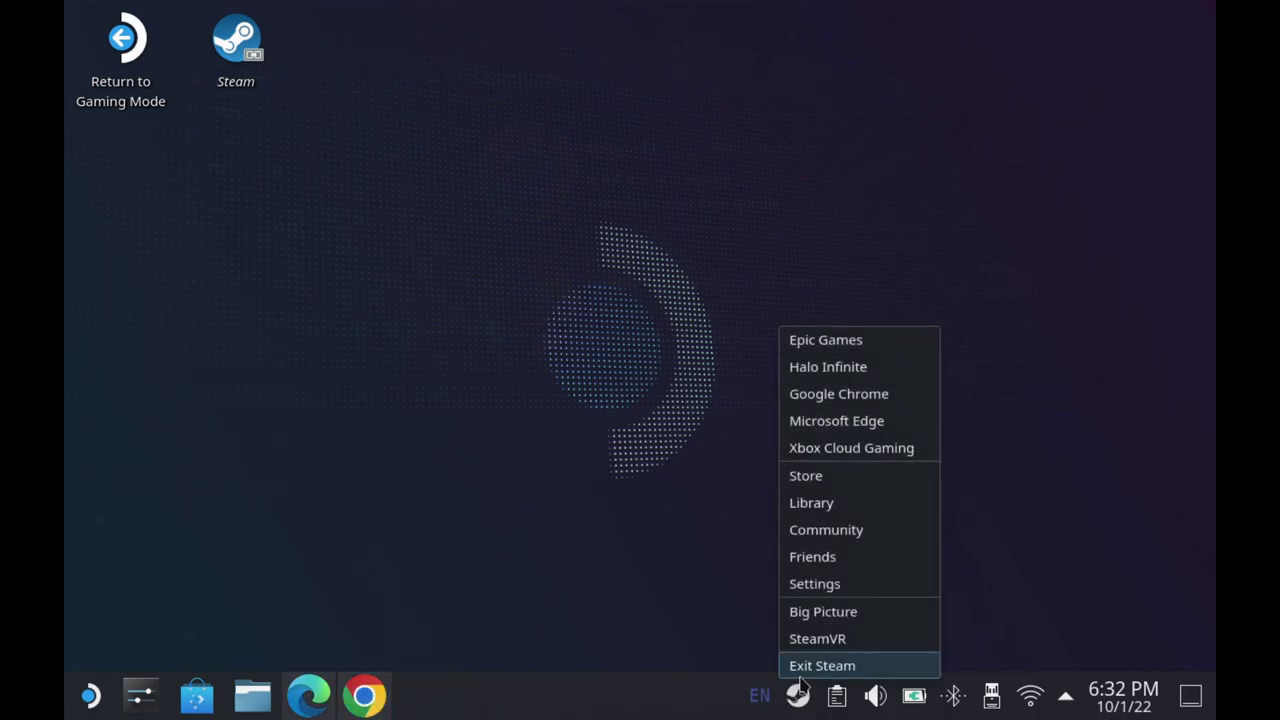
{"action": "left_click", "coordinate": [816, 502]}
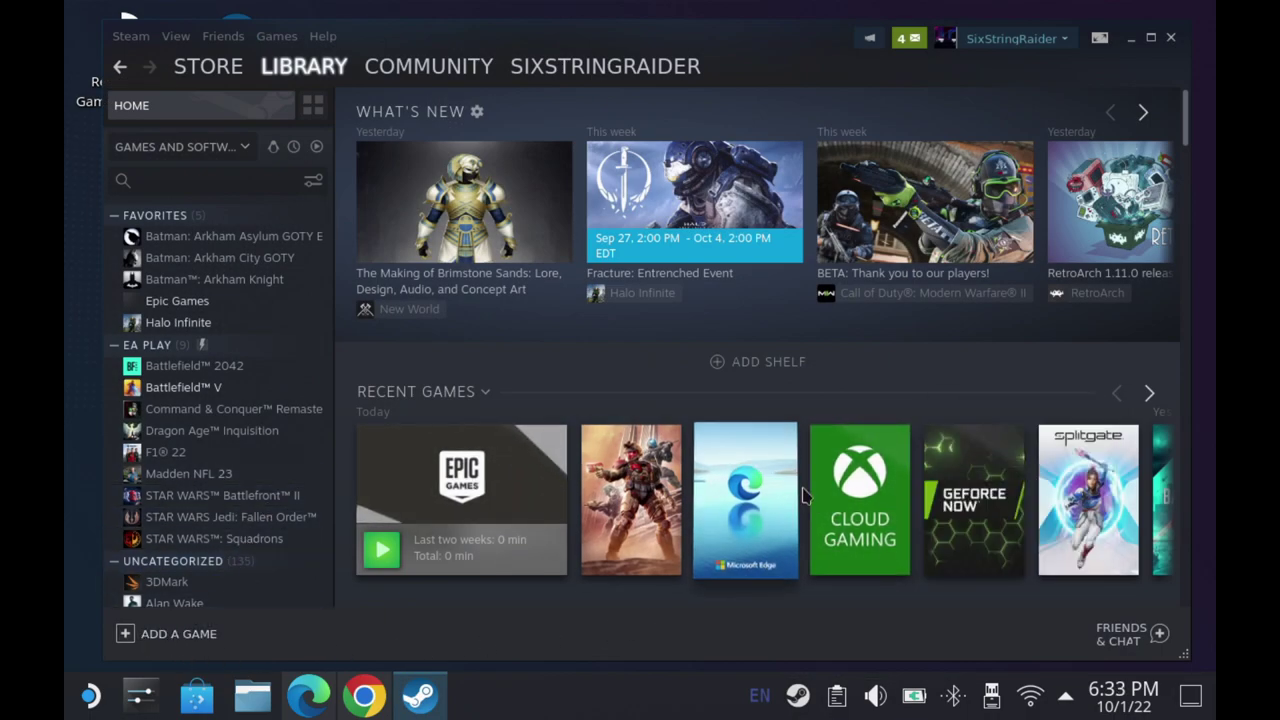
{"action": "mouse_move", "coordinate": [757, 512]}
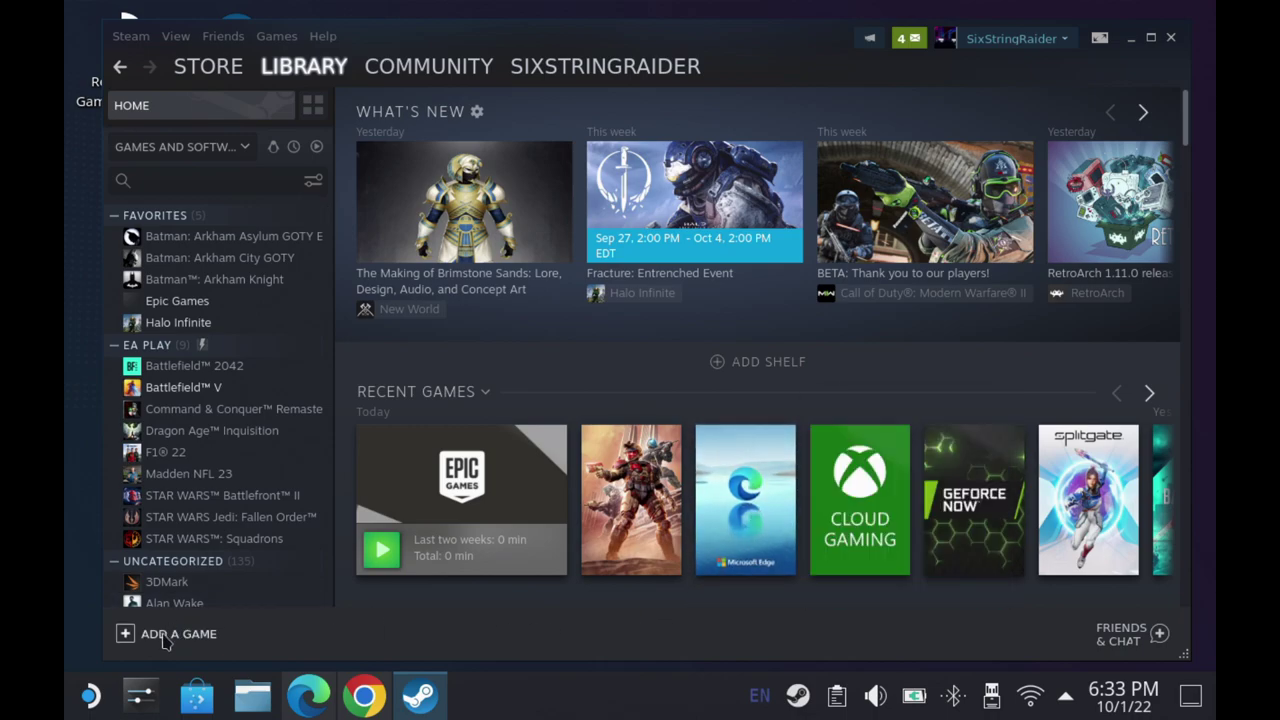
{"action": "left_click", "coordinate": [133, 640]}
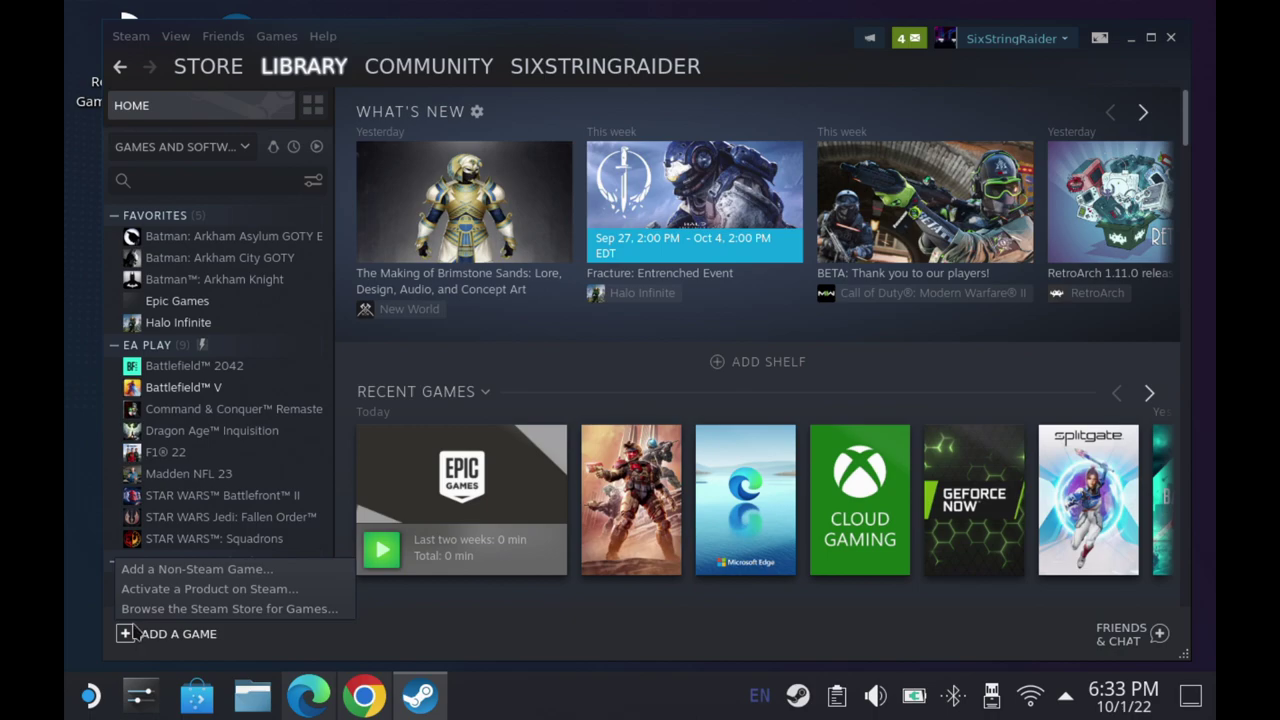
{"action": "left_click", "coordinate": [150, 569]}
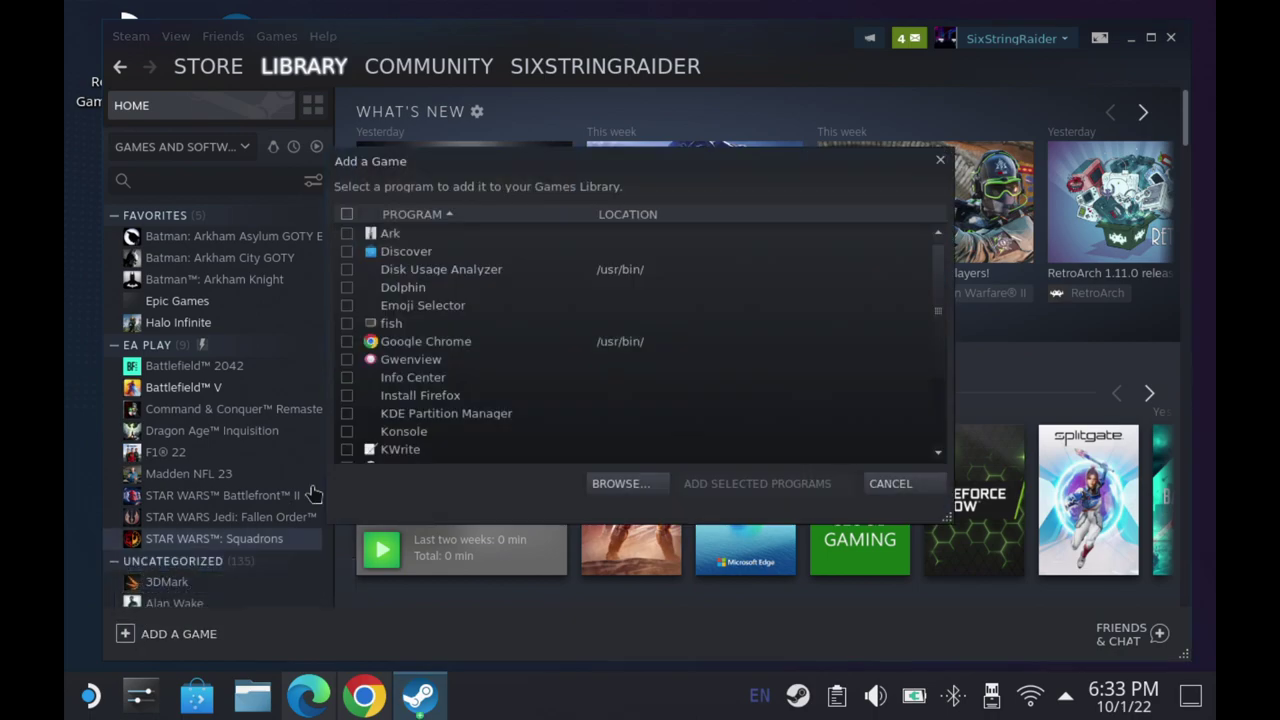
{"action": "left_click", "coordinate": [346, 342]}
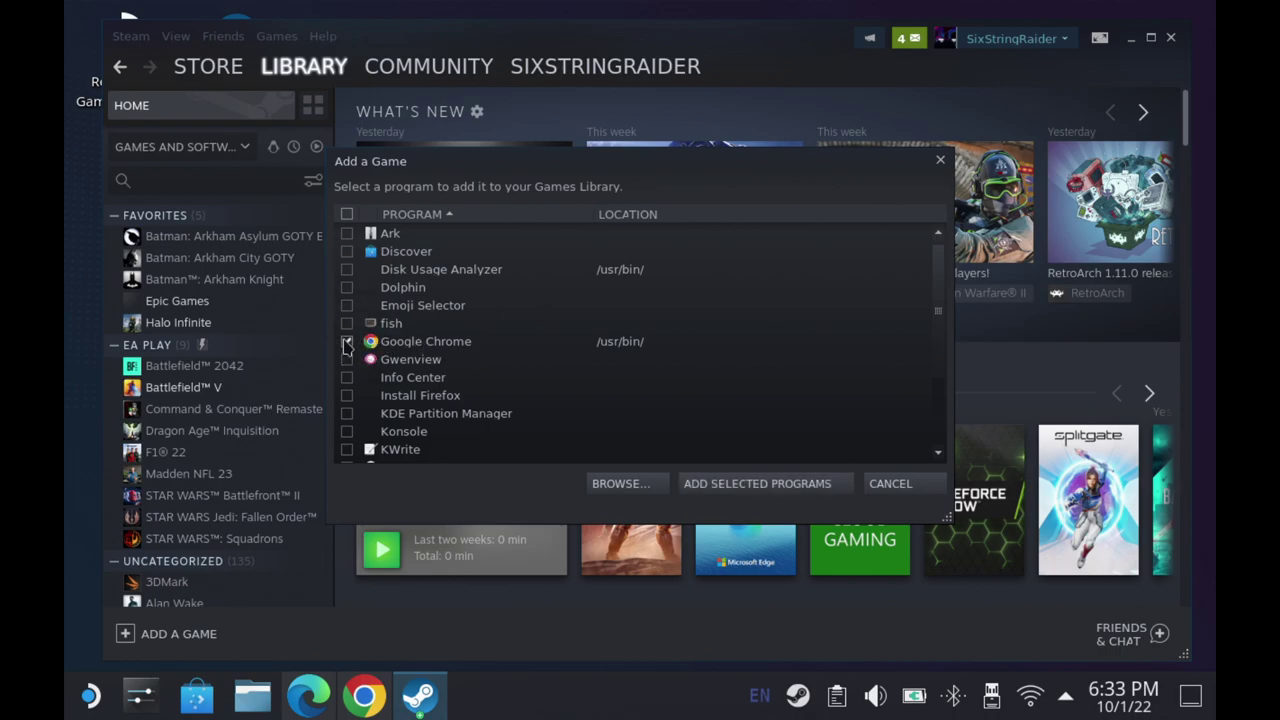
{"action": "left_click", "coordinate": [710, 484]}
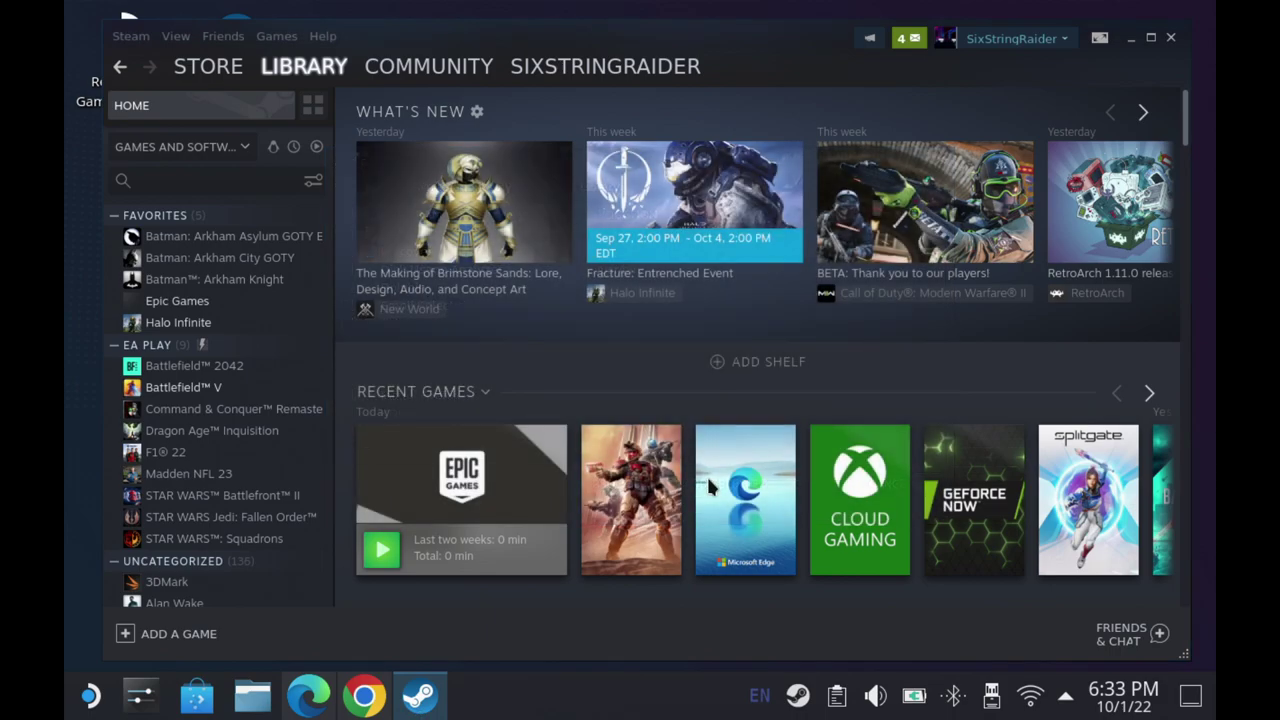
- View the Google Chrome and Microsoft Edge entries in the Steam library, and close the Steam window
{"action": "scroll", "coordinate": [300, 405], "scroll_direction": "down", "scroll_amount": 4}
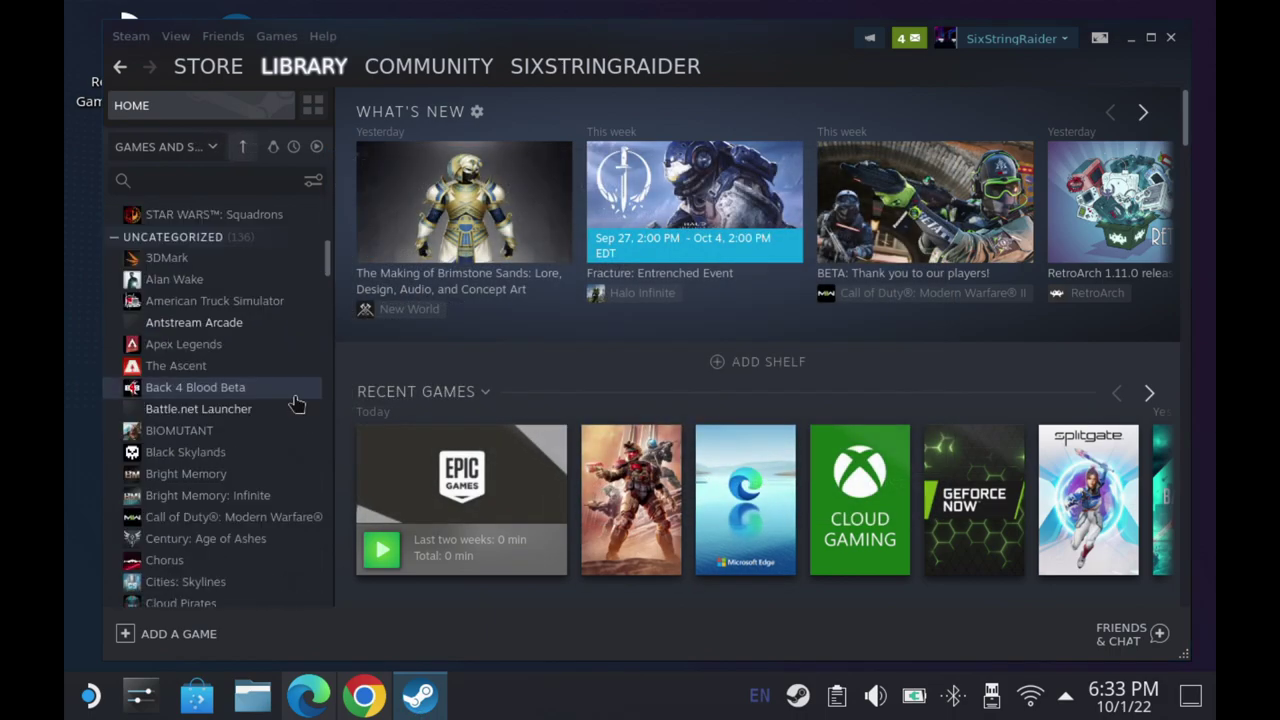
{"action": "scroll", "coordinate": [297, 403], "scroll_direction": "down", "scroll_amount": 3}
{"action": "scroll", "coordinate": [297, 403], "scroll_direction": "down", "scroll_amount": 3}
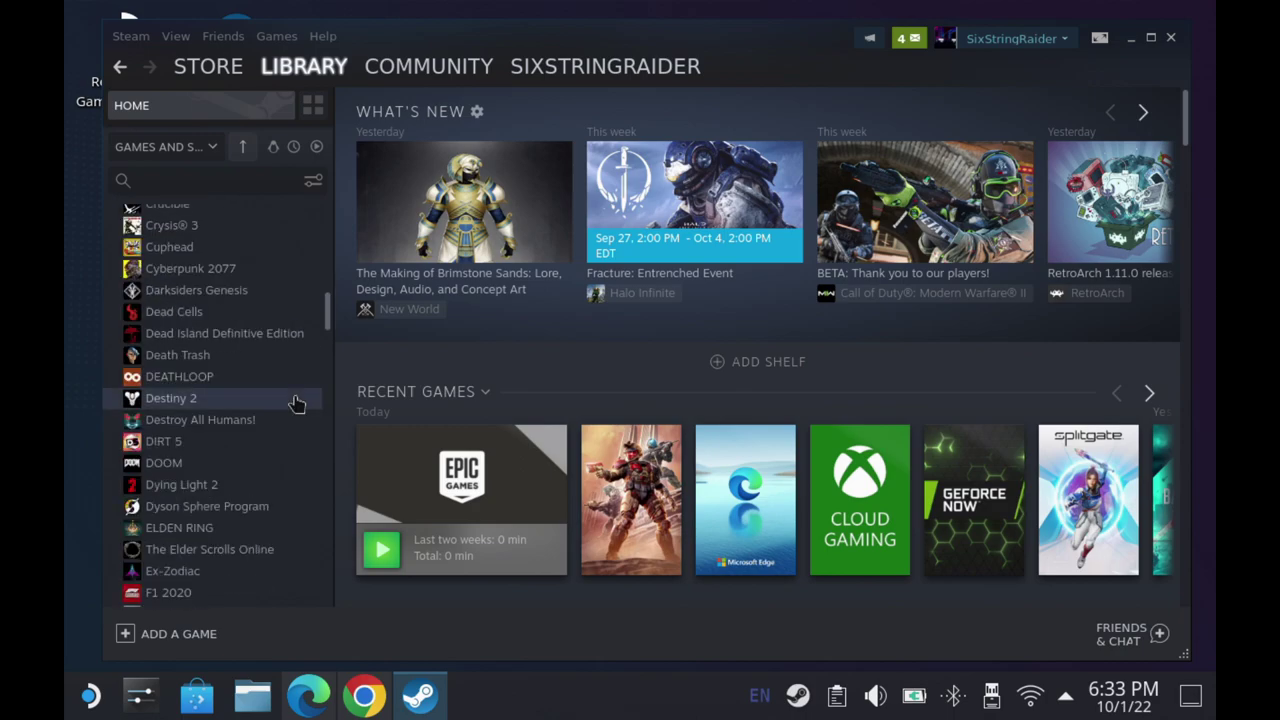
{"action": "scroll", "coordinate": [297, 403], "scroll_direction": "down", "scroll_amount": 3}
{"action": "left_click", "coordinate": [250, 481]}
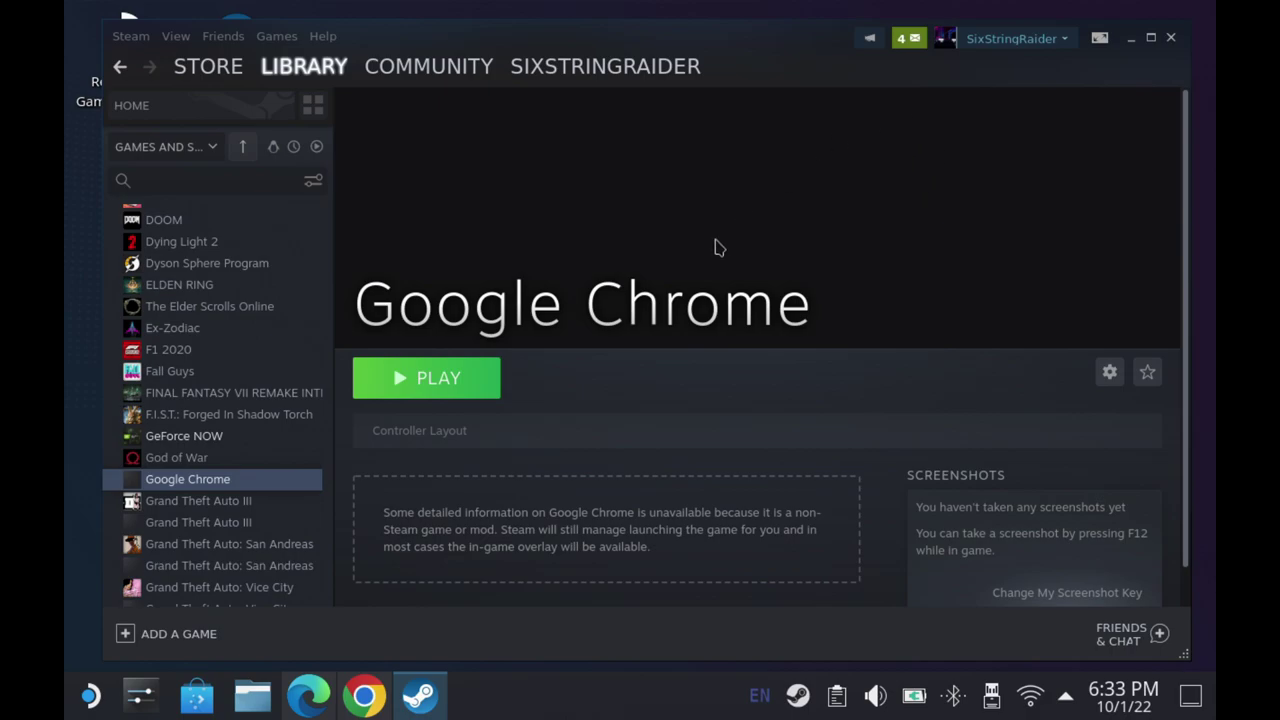
{"action": "type", "text": "mi"}
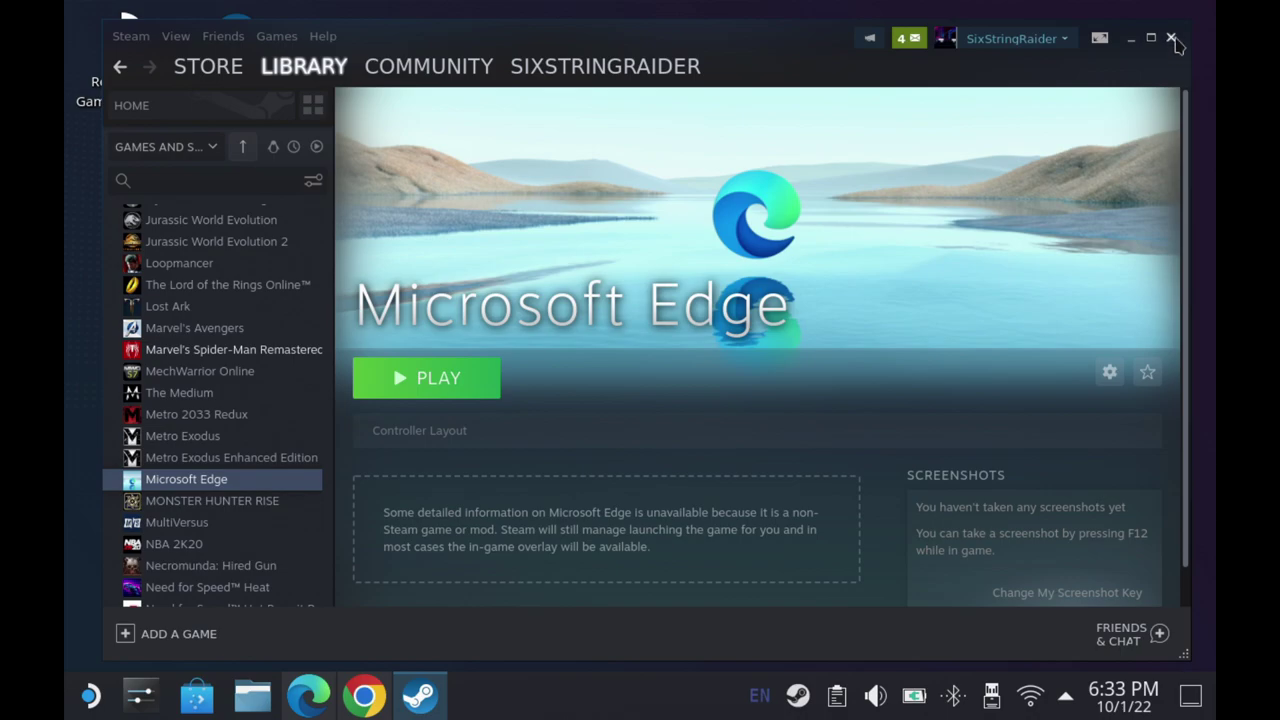
{"action": "left_click", "coordinate": [1172, 38]}
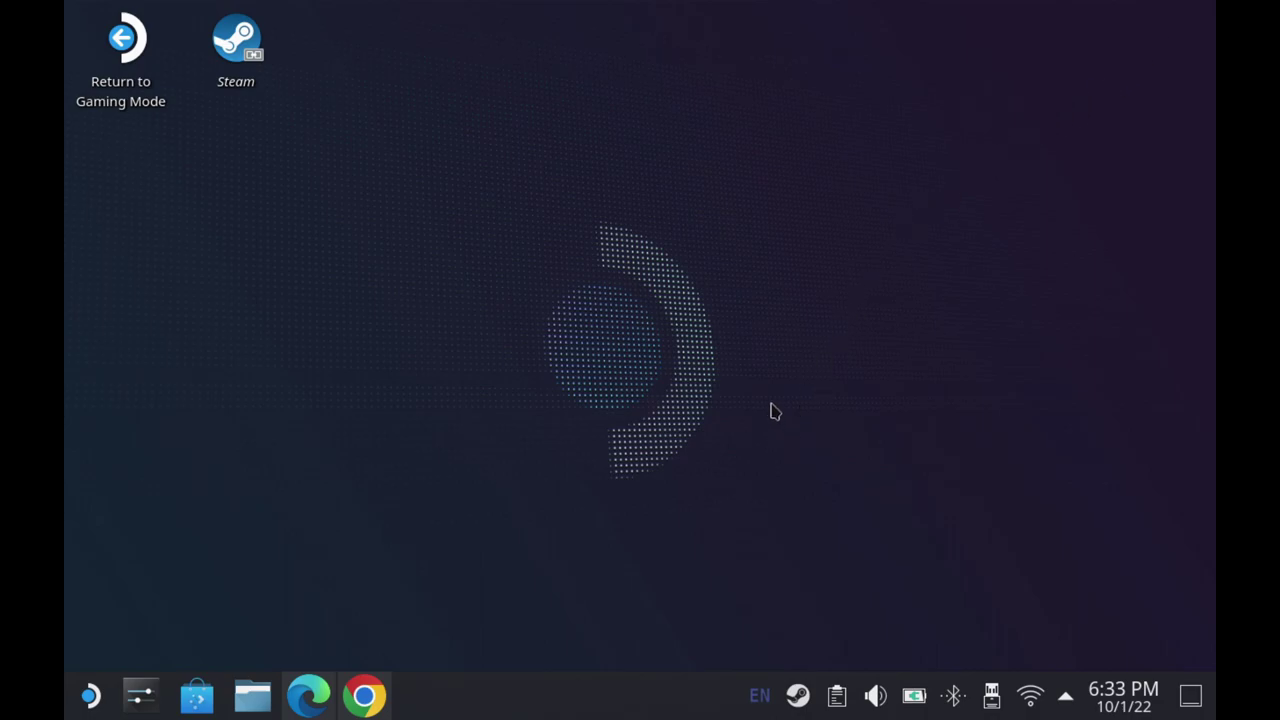
- Close the open Microsoft Edge and Google Chrome browser windows
{"action": "left_click", "coordinate": [308, 695]}
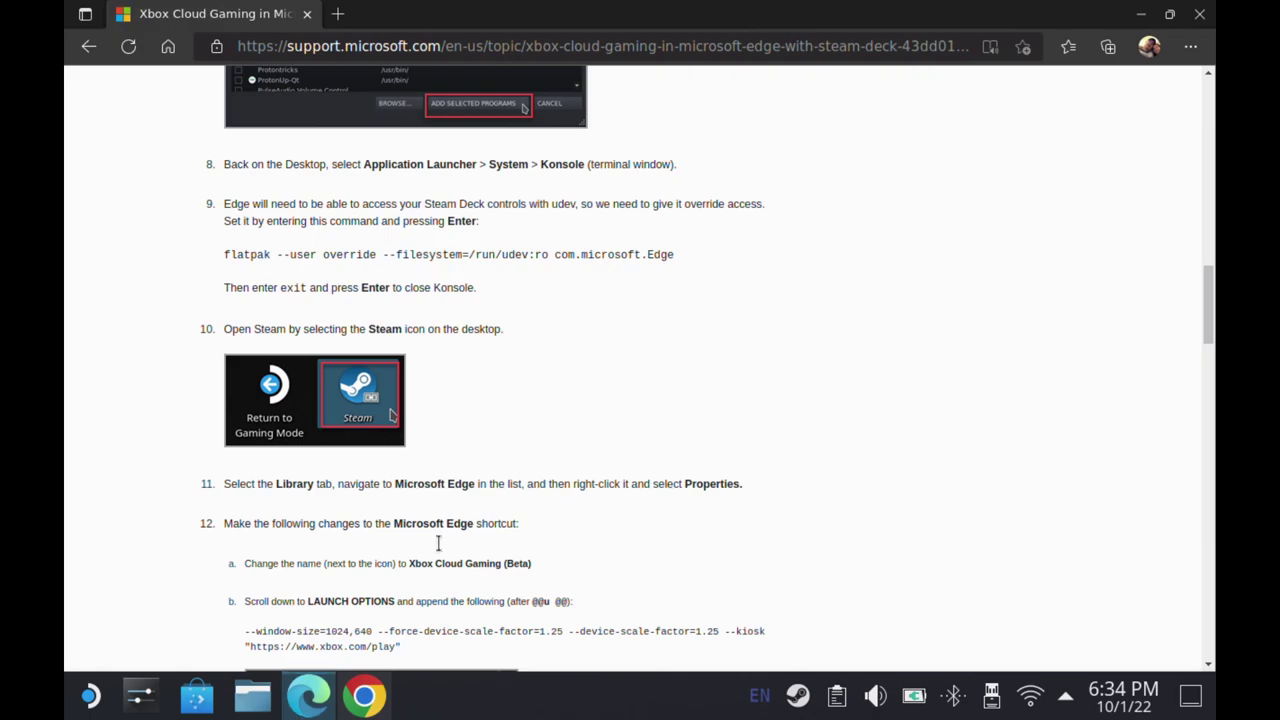
{"action": "left_click", "coordinate": [1199, 15]}
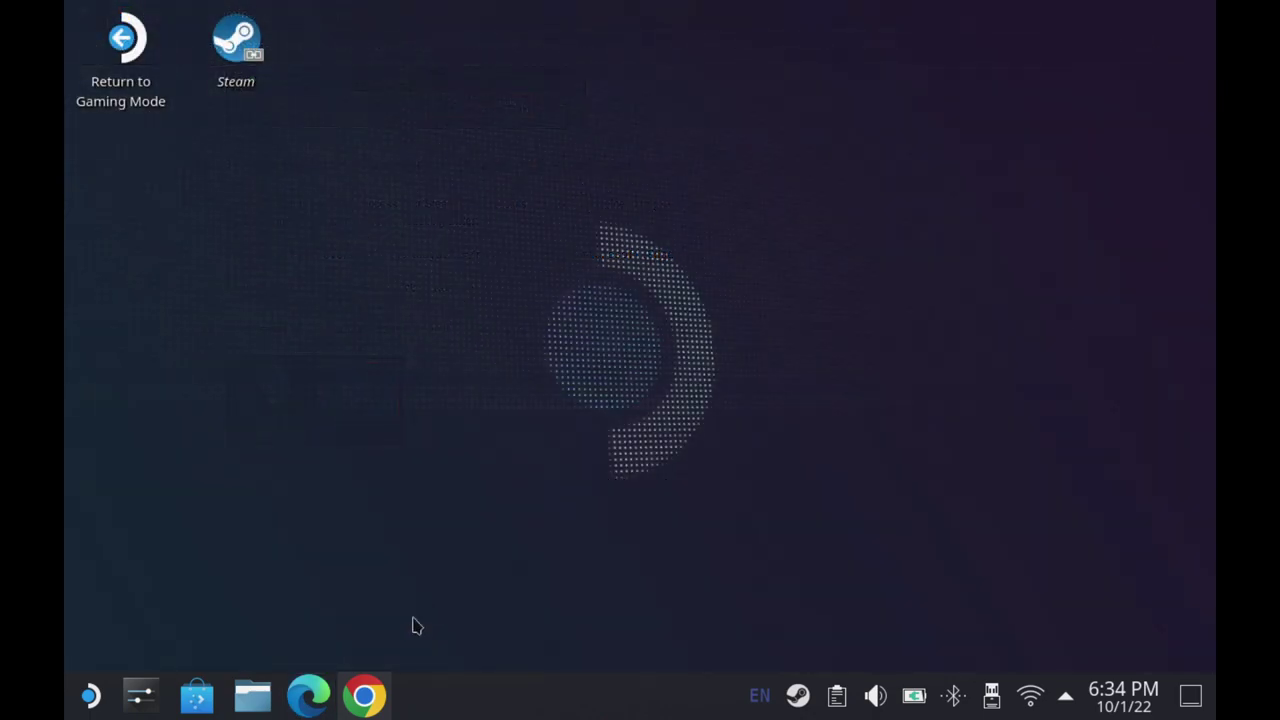
{"action": "left_click", "coordinate": [363, 695]}
{"action": "left_click", "coordinate": [1199, 15]}
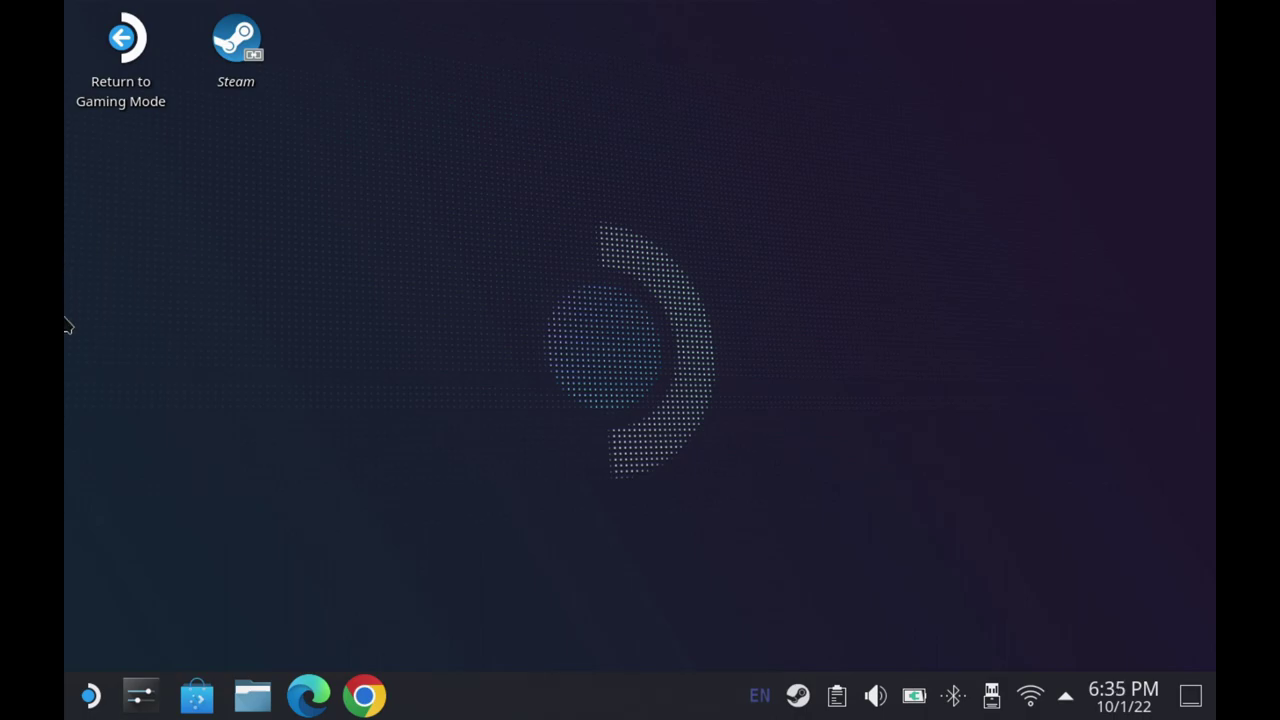
- Launch the Konsole terminal and enlarge its window to about 149 x 21 characters
{"action": "left_click", "coordinate": [90, 697]}
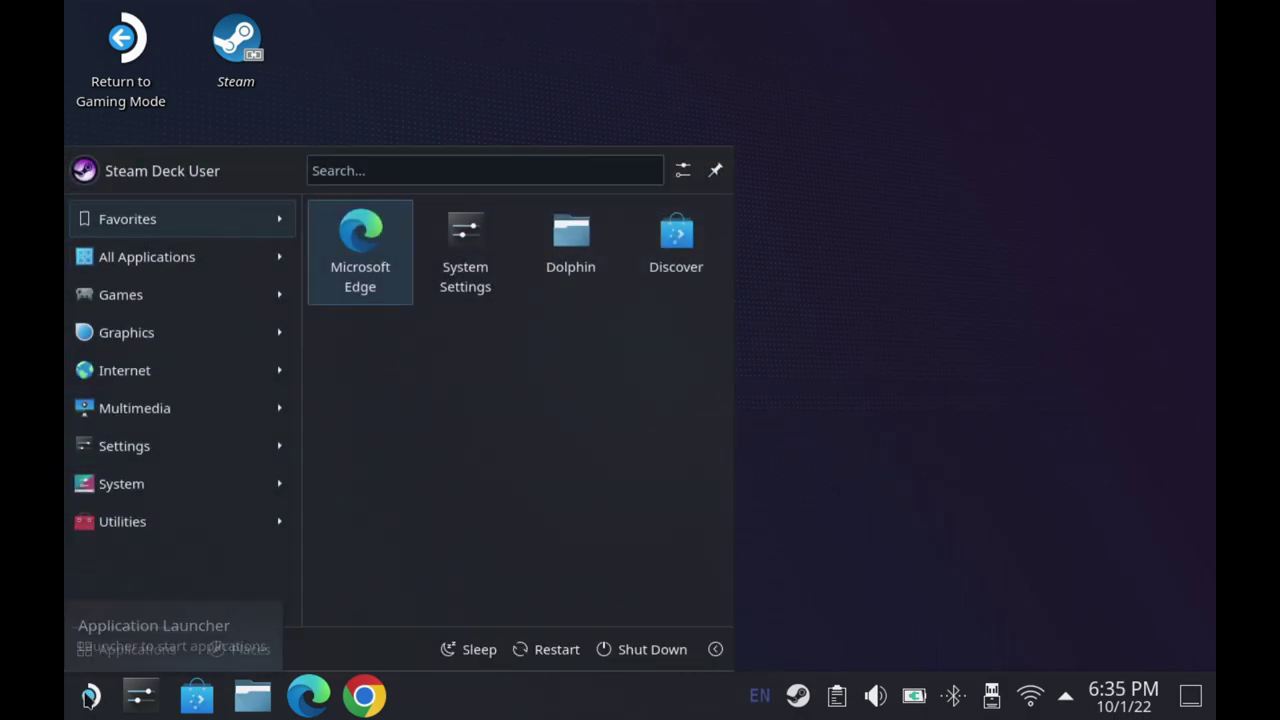
{"action": "mouse_move", "coordinate": [117, 518]}
{"action": "mouse_move", "coordinate": [169, 260]}
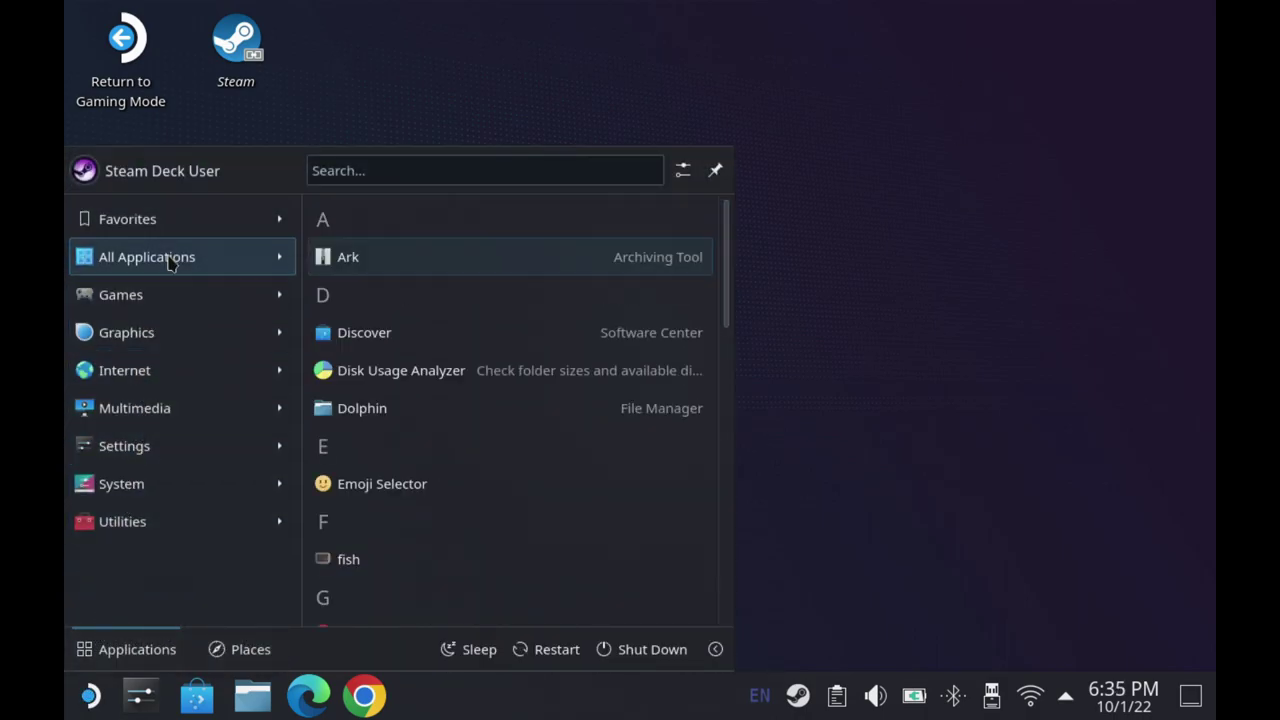
{"action": "scroll", "coordinate": [425, 412], "scroll_direction": "down", "scroll_amount": 5}
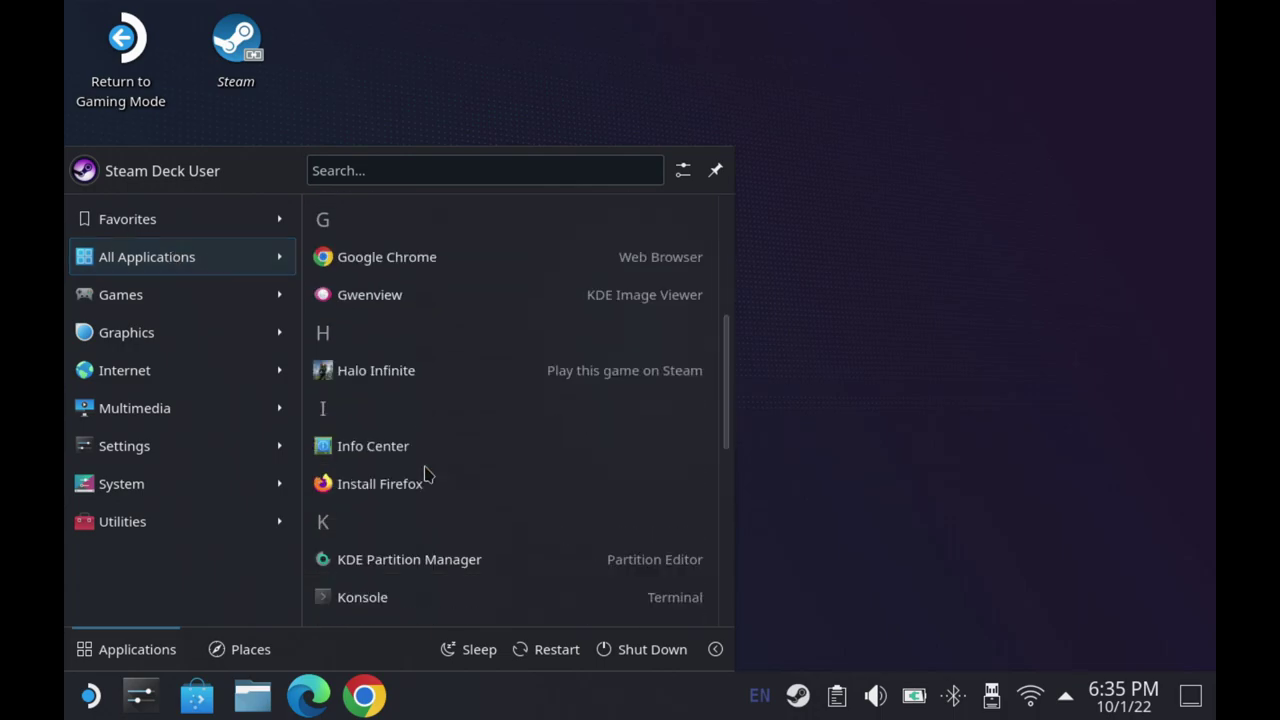
{"action": "left_click", "coordinate": [417, 540]}
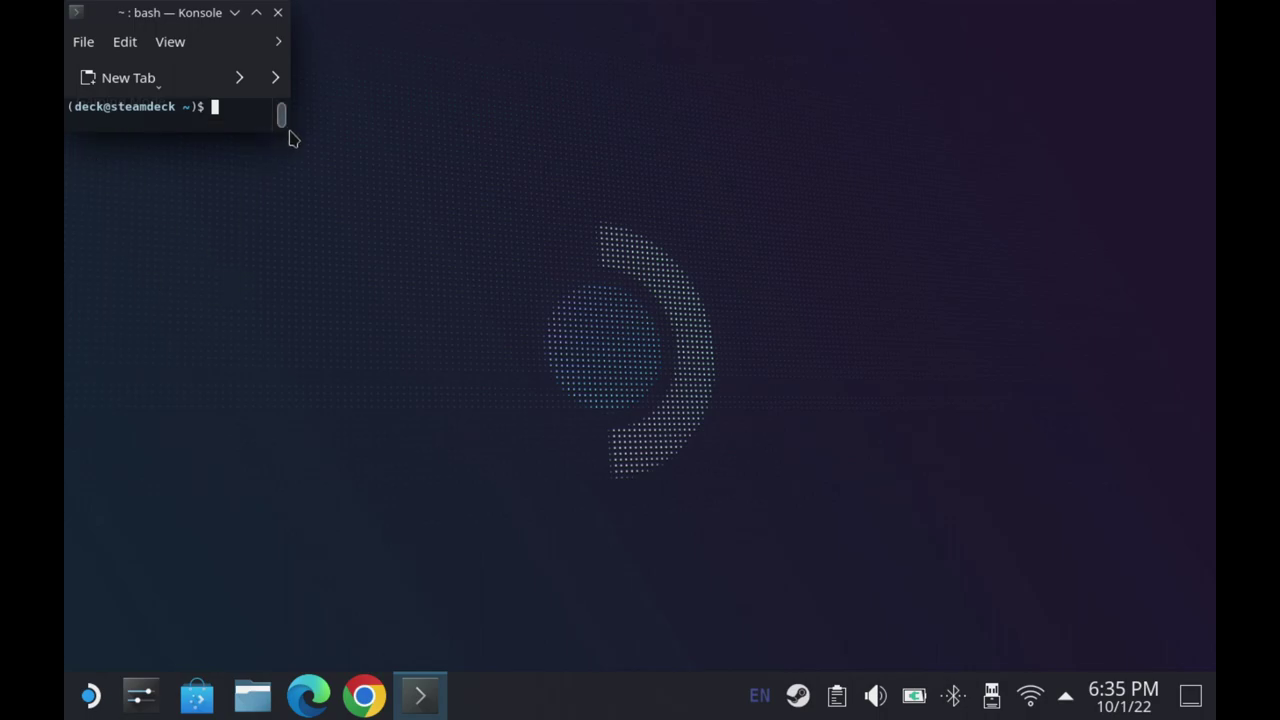
{"action": "left_click_drag", "start_coordinate": [291, 140], "coordinate": [1164, 436]}
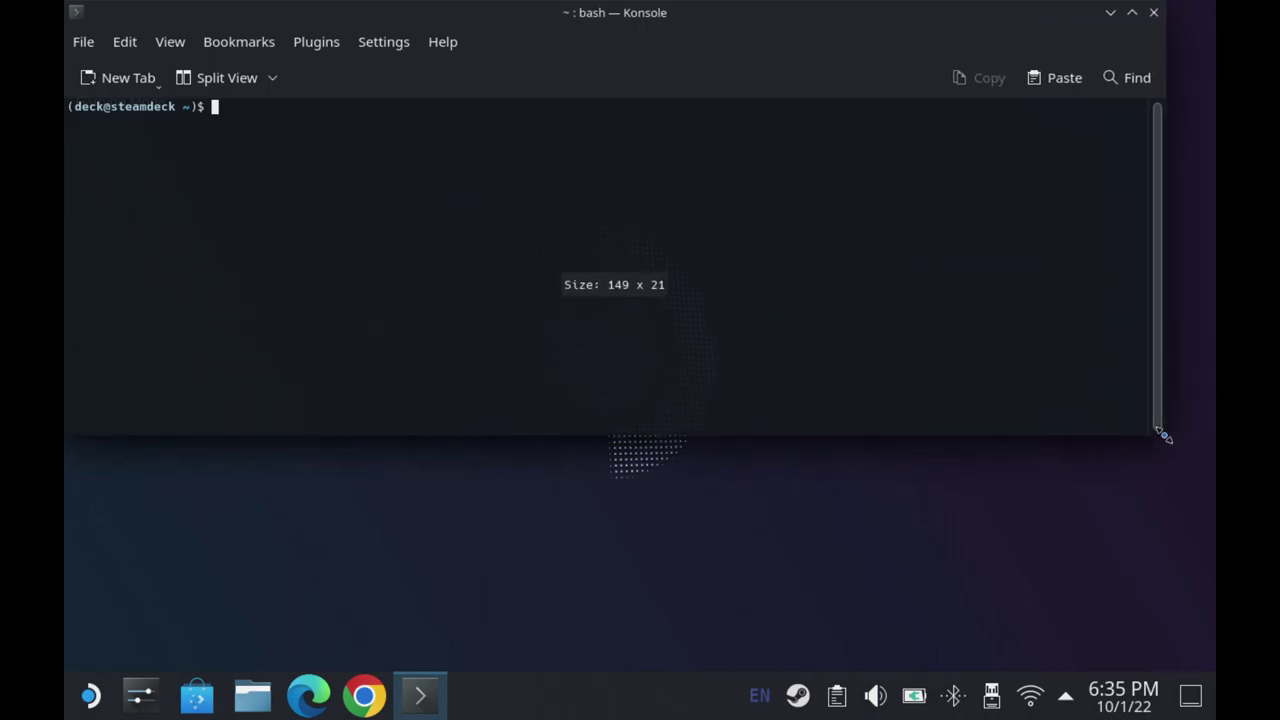
- Run the command flatpak --user override --filesystem=/run/udev:ro com.microsoft.Edge in the terminal
{"action": "right_click", "coordinate": [214, 107]}
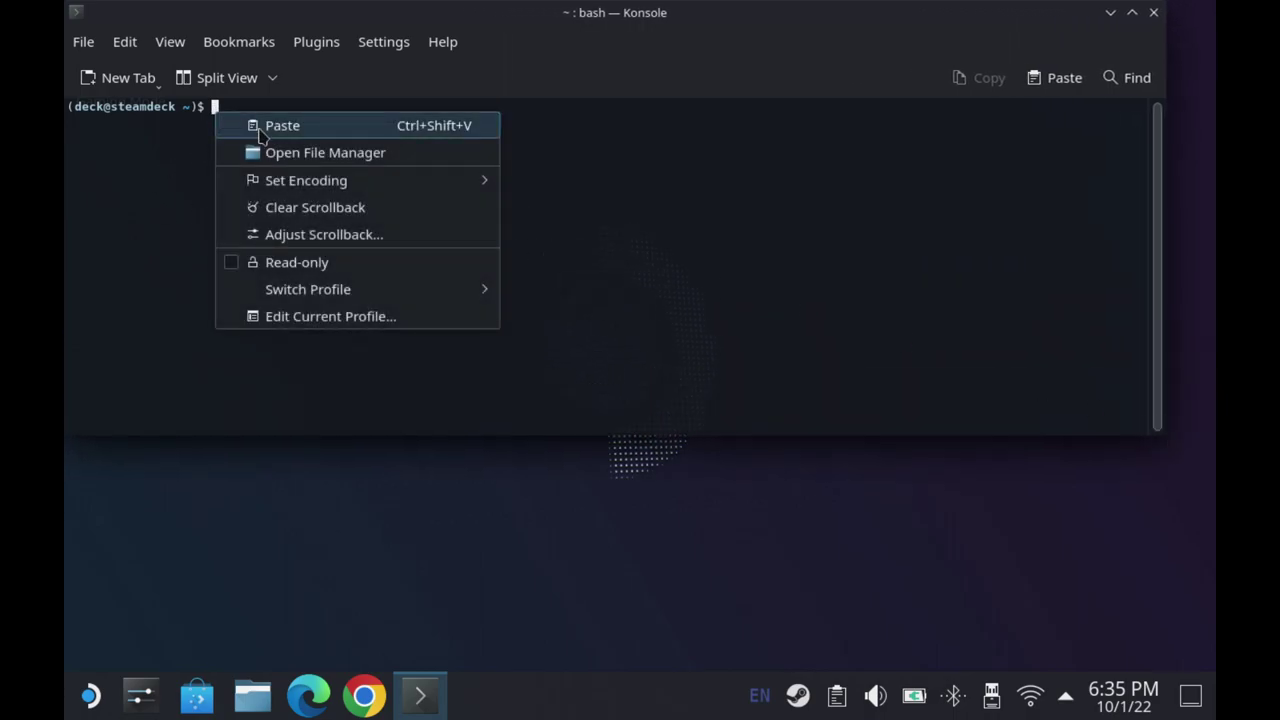
{"action": "left_click", "coordinate": [259, 128]}
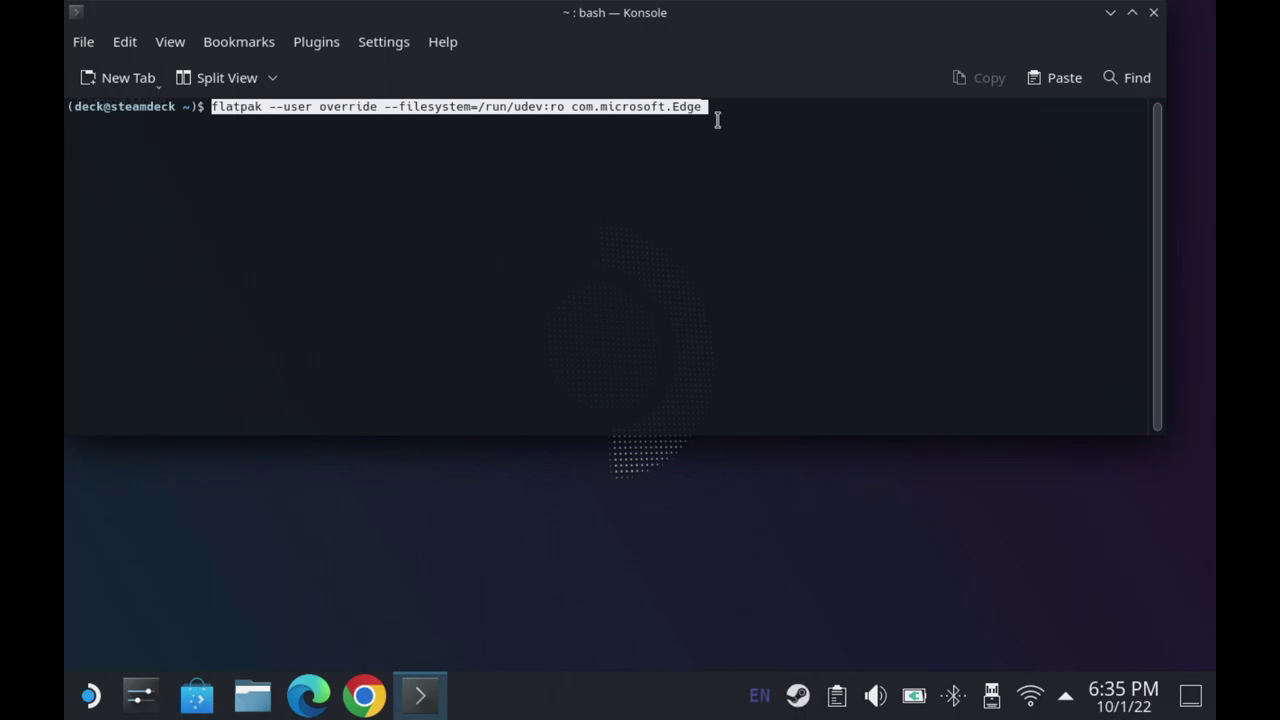
{"action": "key", "text": "Return"}
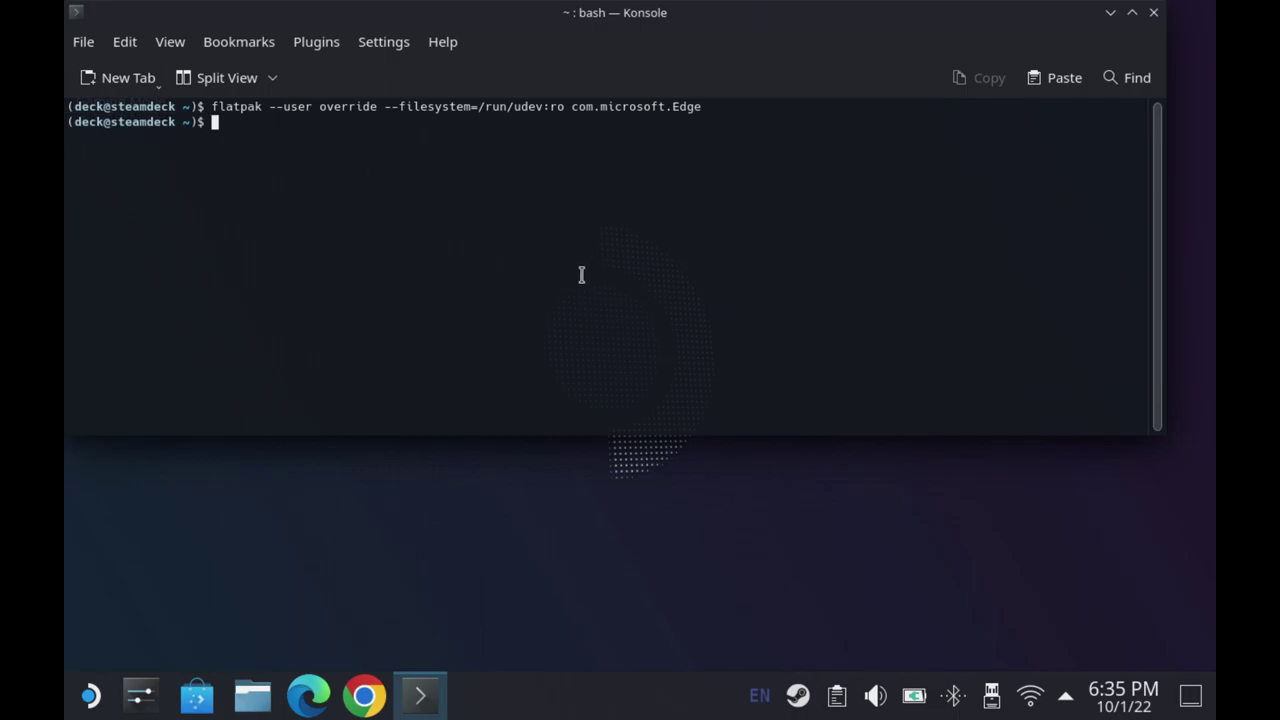
- Run the command flatpak --user override --filesystem=/run/udev:ro com.google.Chrome, and close the terminal
{"action": "right_click", "coordinate": [220, 120]}
{"action": "left_click", "coordinate": [270, 145]}
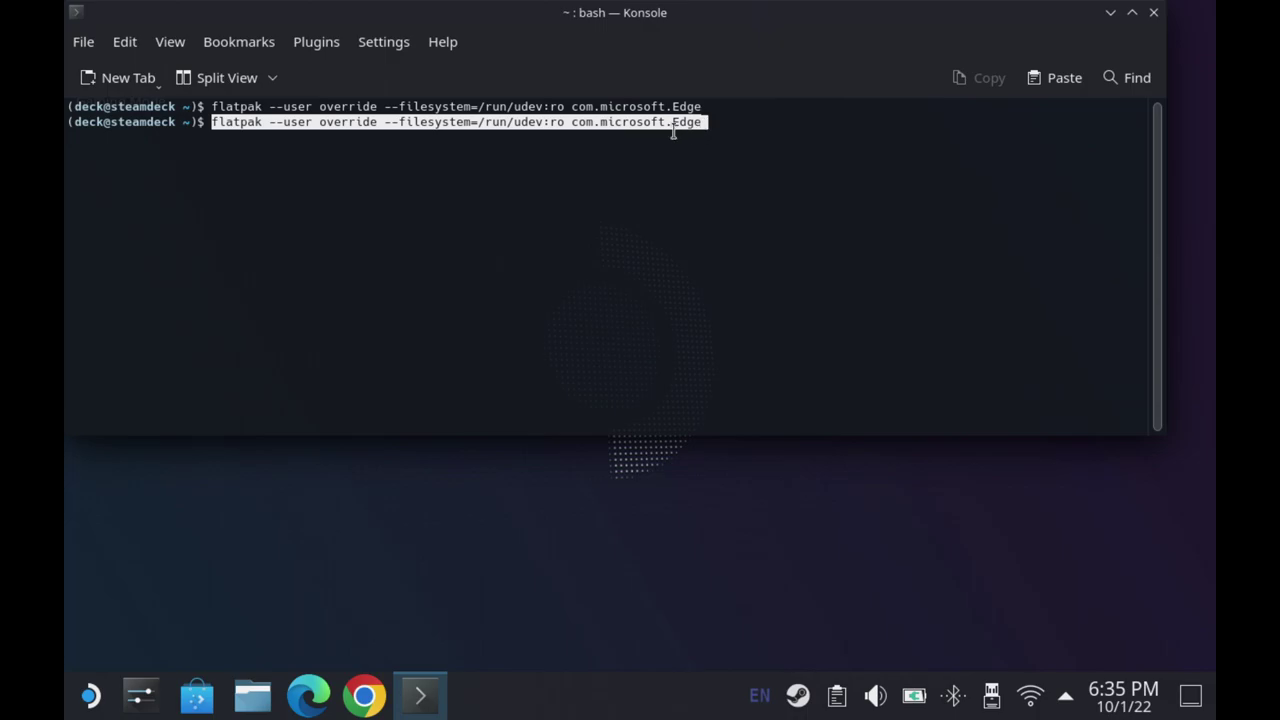
{"action": "key", "text": "End"}
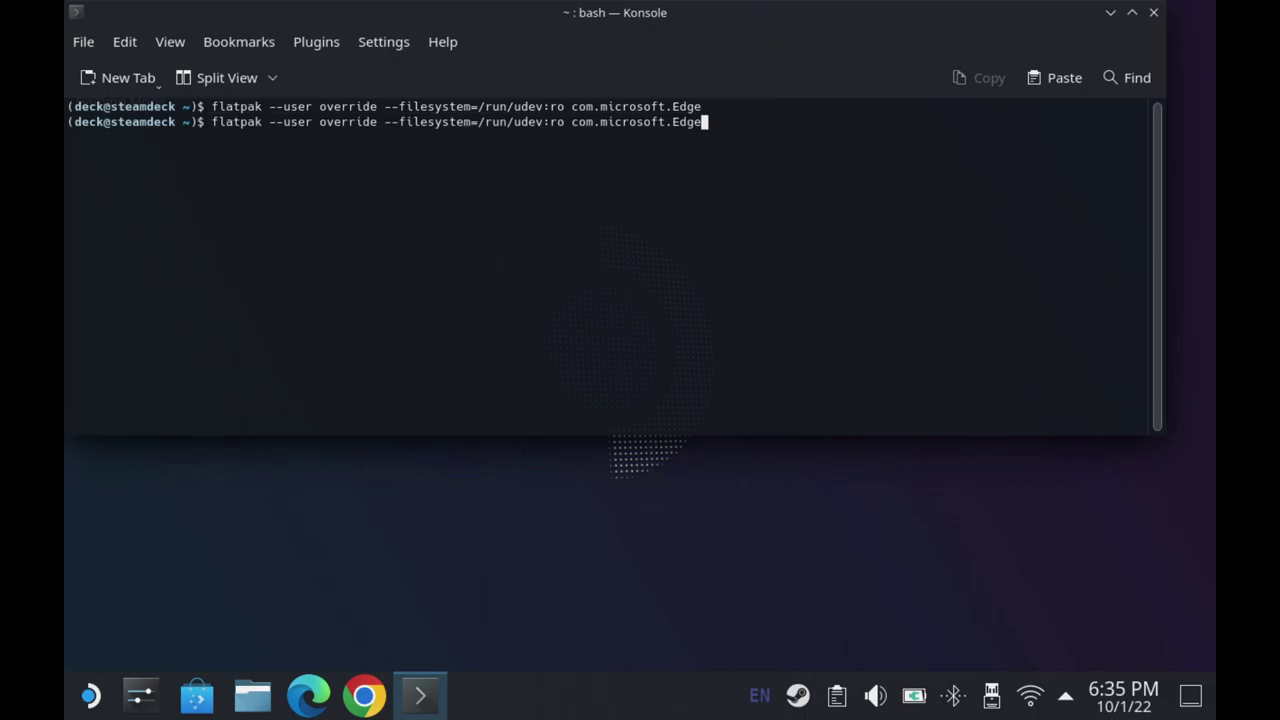
{"action": "key", "text": "BackSpace"}
{"action": "key", "text": "BackSpace"}
{"action": "key", "text": "BackSpace"}
{"action": "key", "text": "BackSpace"}
{"action": "key", "text": "BackSpace"}
{"action": "key", "text": "BackSpace"}
{"action": "type", "text": "google"}
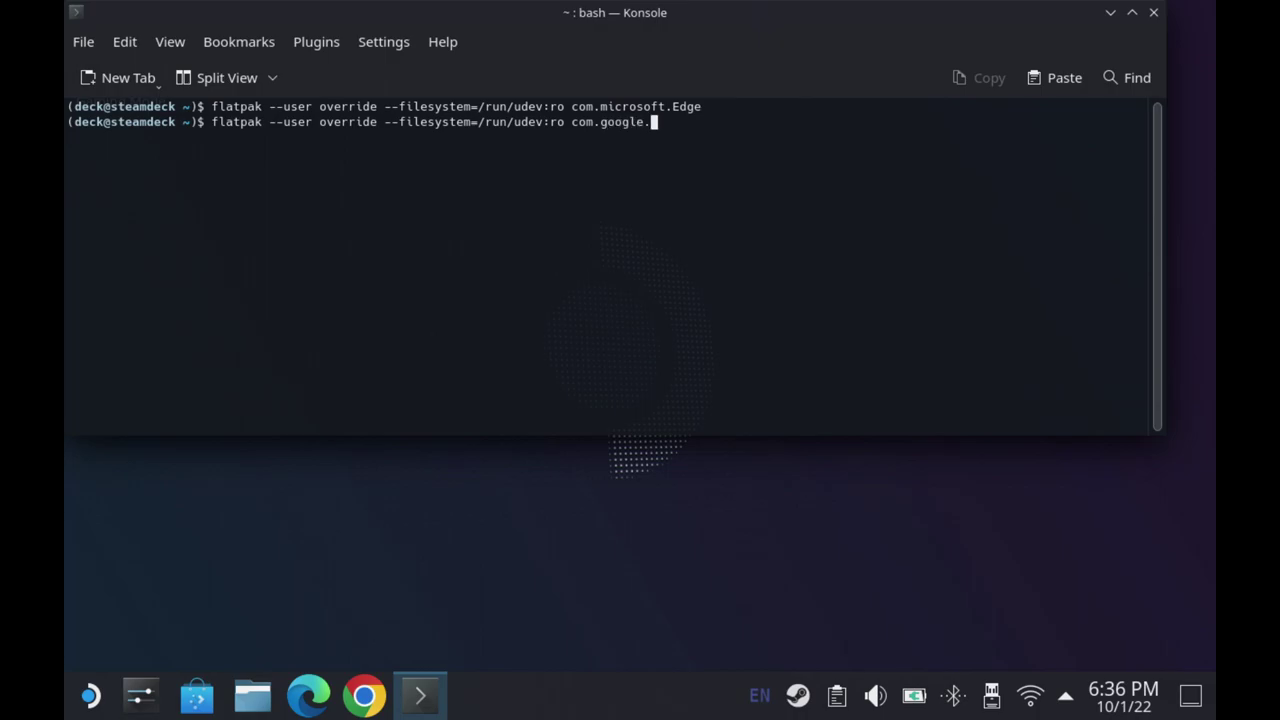
{"action": "type", "text": ".Chro"}
{"action": "key", "text": "Return"}
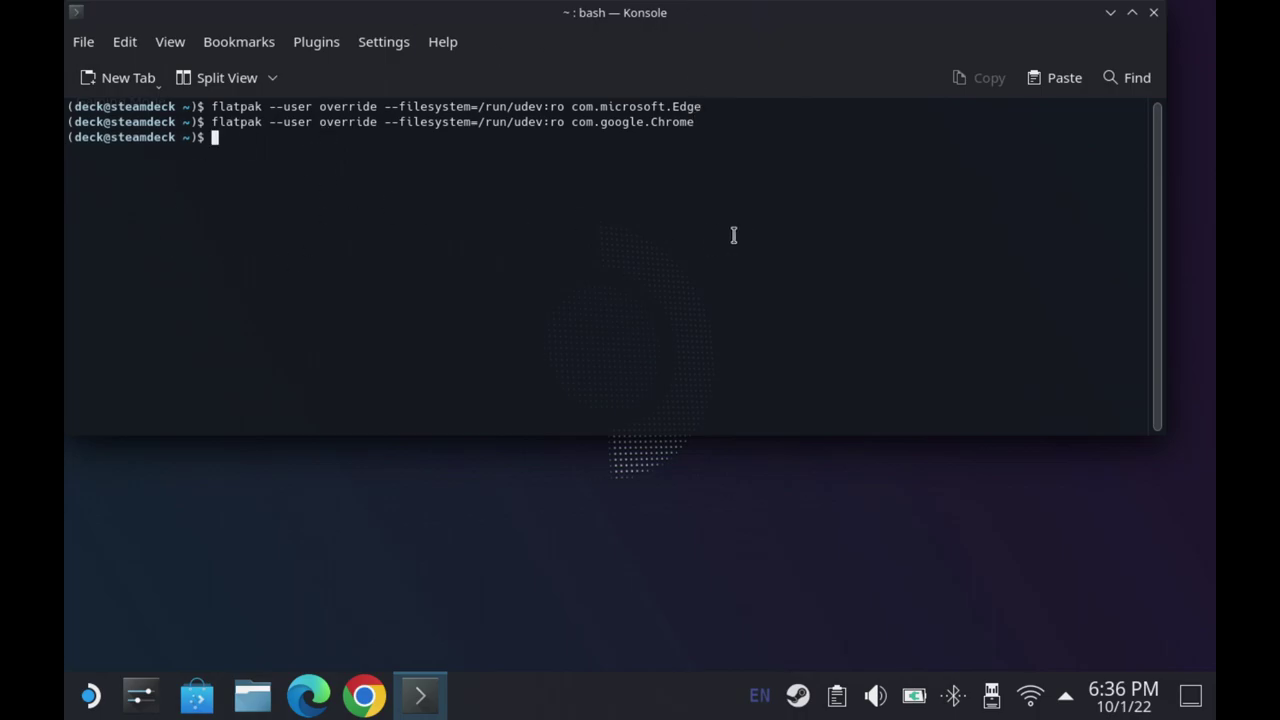
{"action": "left_click", "coordinate": [1153, 14]}
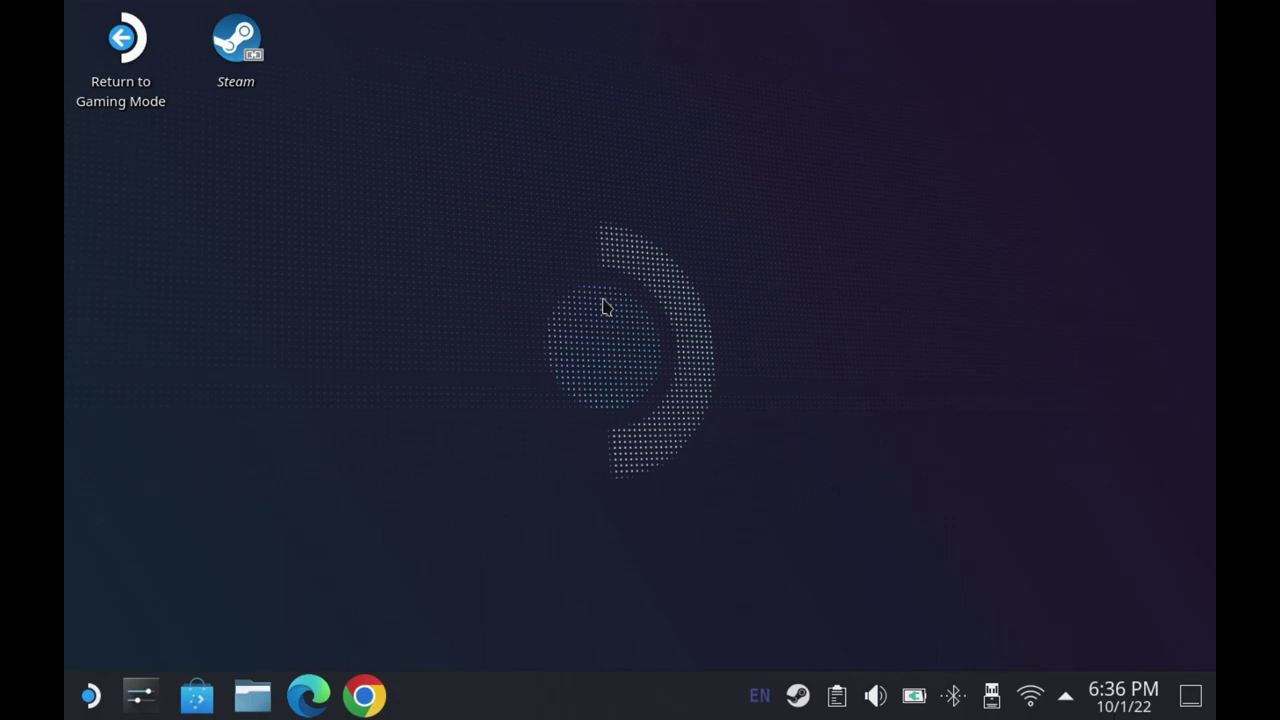
- Launch Microsoft Edge and Google Chrome, and open the Xbox Cloud Gaming bookmark in Chrome
{"action": "left_click", "coordinate": [308, 697]}
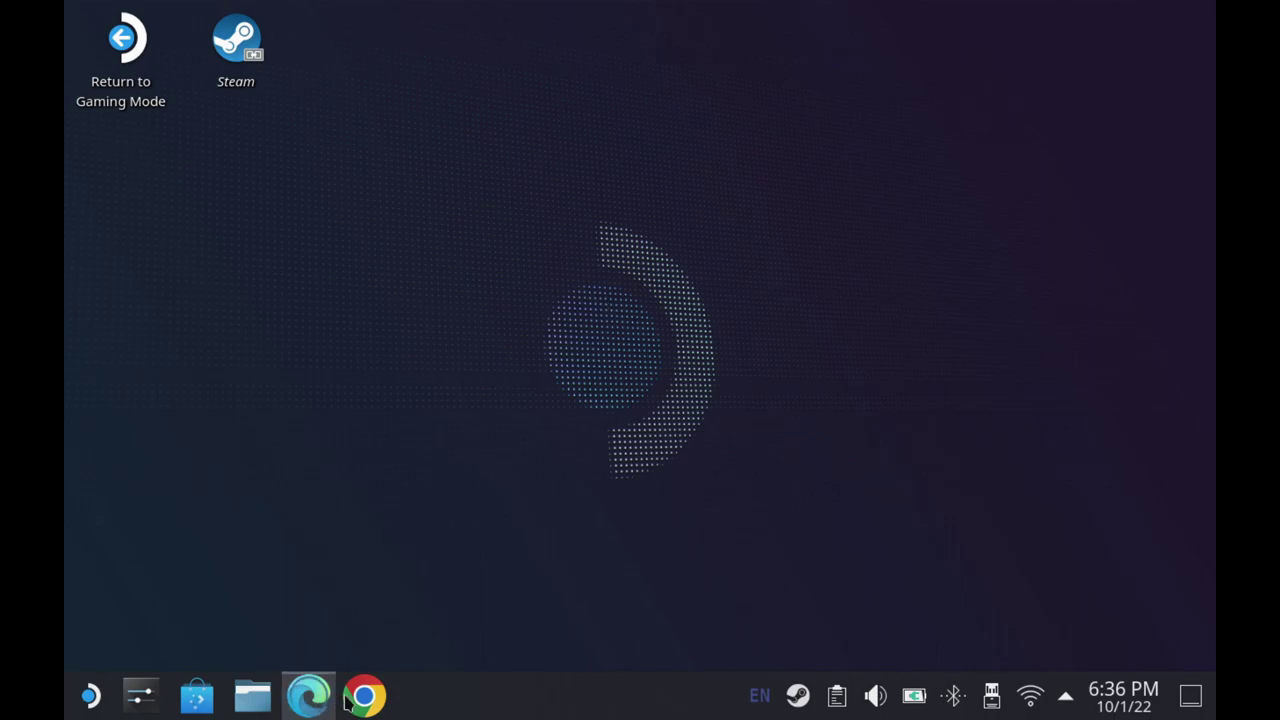
{"action": "left_click", "coordinate": [364, 697]}
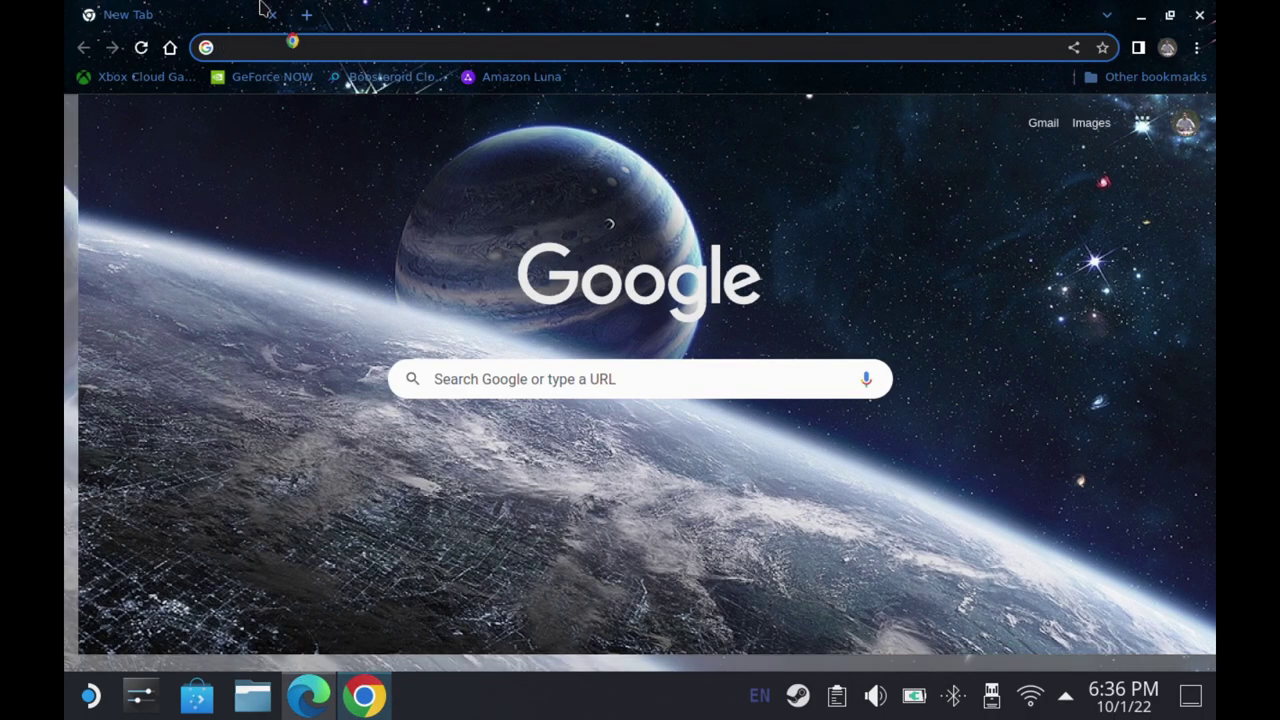
{"action": "left_click", "coordinate": [148, 78]}
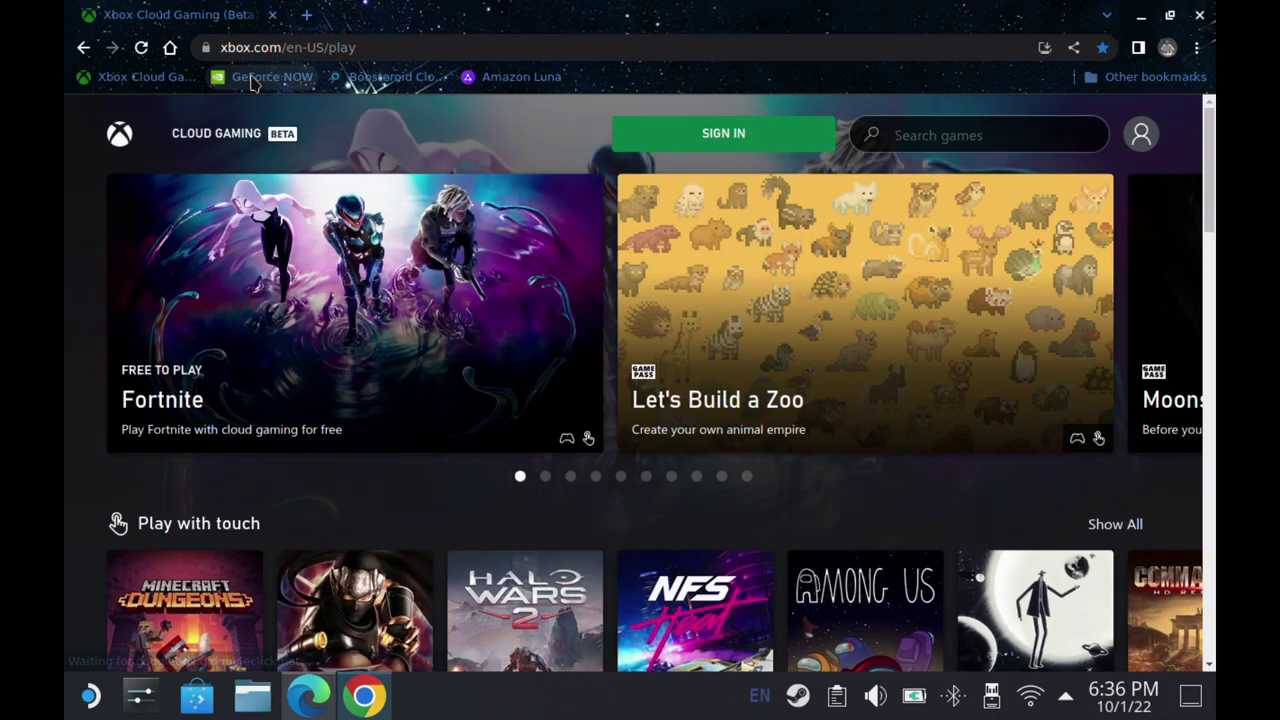
- Browse the featured games and game rows on the Xbox Cloud Gaming page, and open the GeForce NOW bookmark
{"action": "key", "text": "Down"}
{"action": "key", "text": "Down"}
{"action": "key", "text": "Down"}
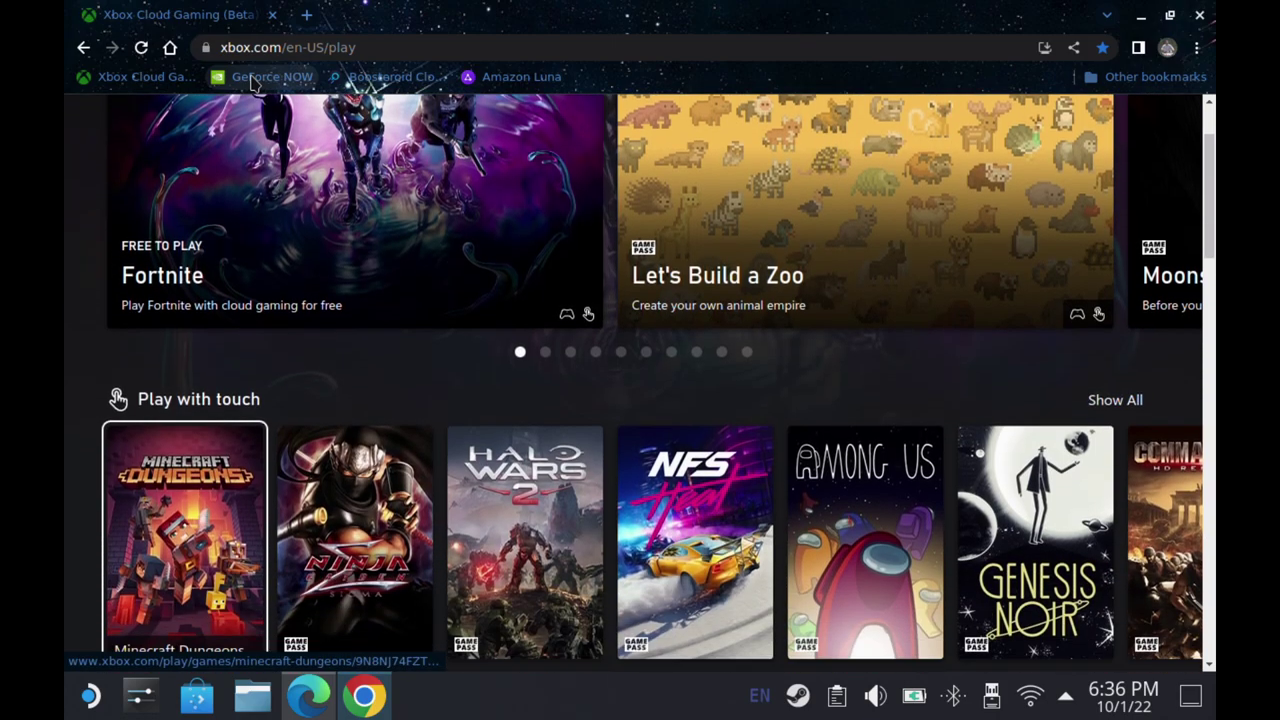
{"action": "key", "text": "Up"}
{"action": "key", "text": "Up"}
{"action": "key", "text": "Up"}
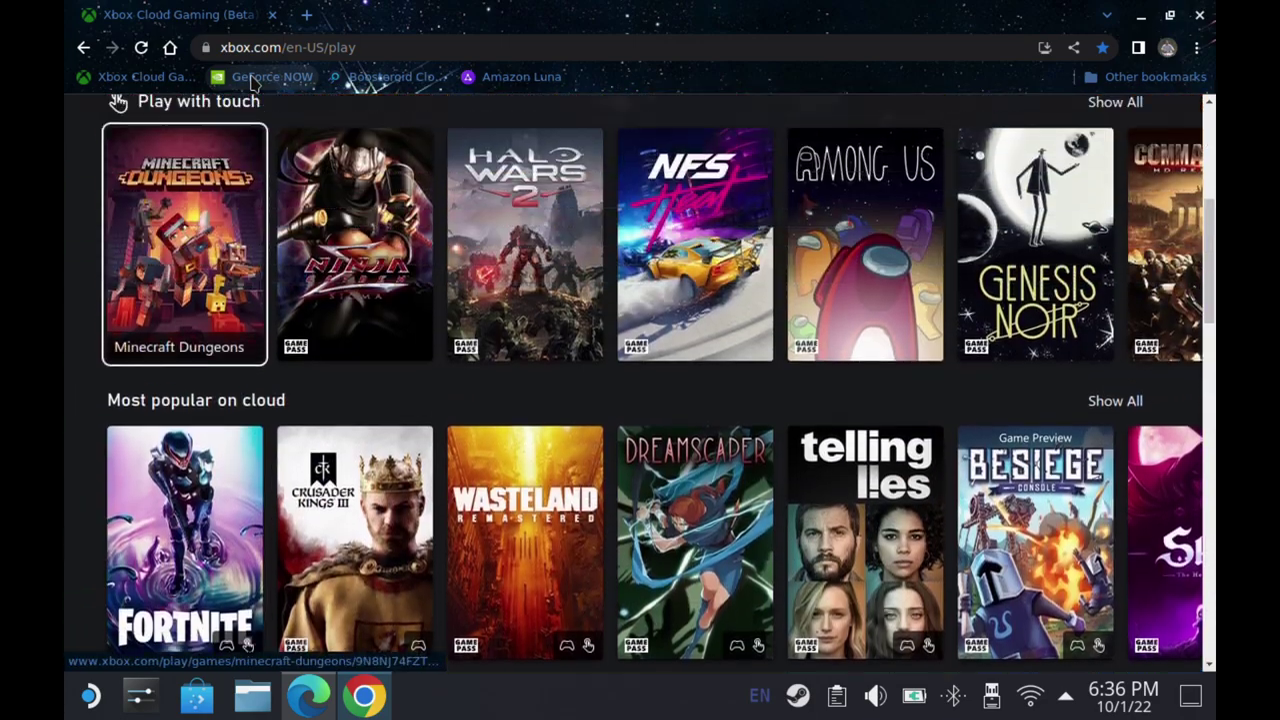
{"action": "key", "text": "Right"}
{"action": "key", "text": "Left"}
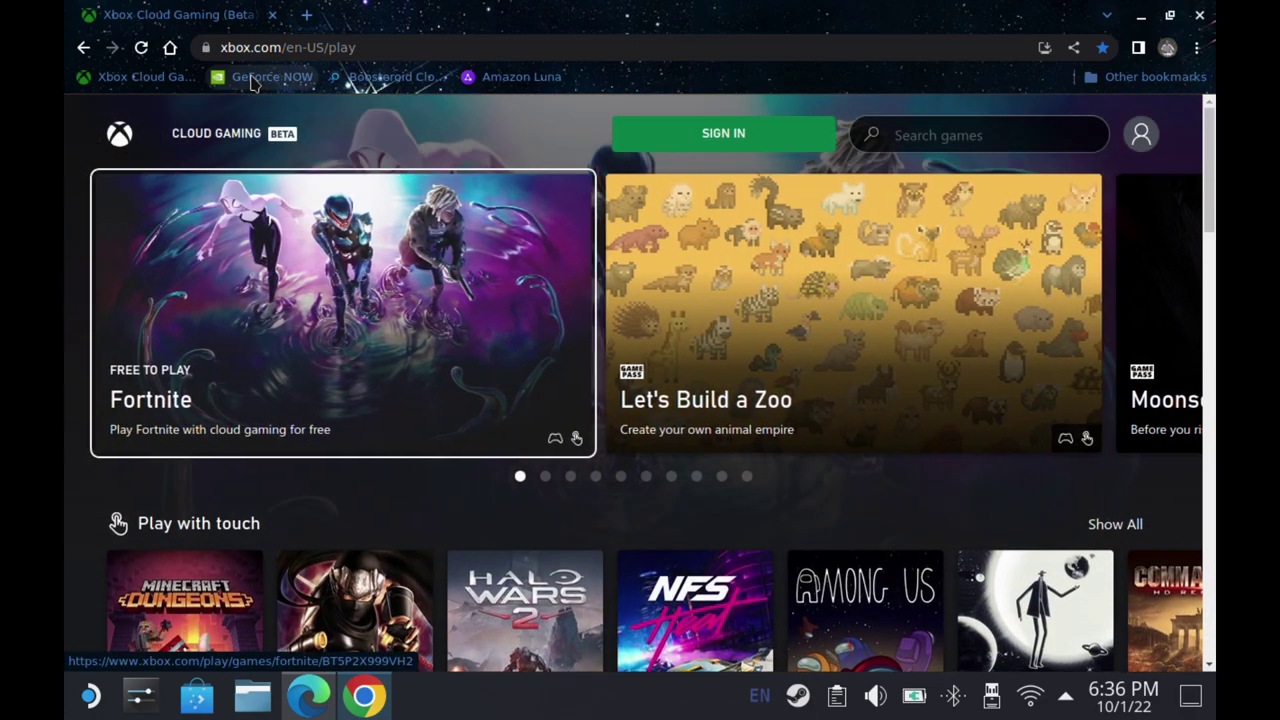
{"action": "key", "text": "Down"}
{"action": "key", "text": "Up"}
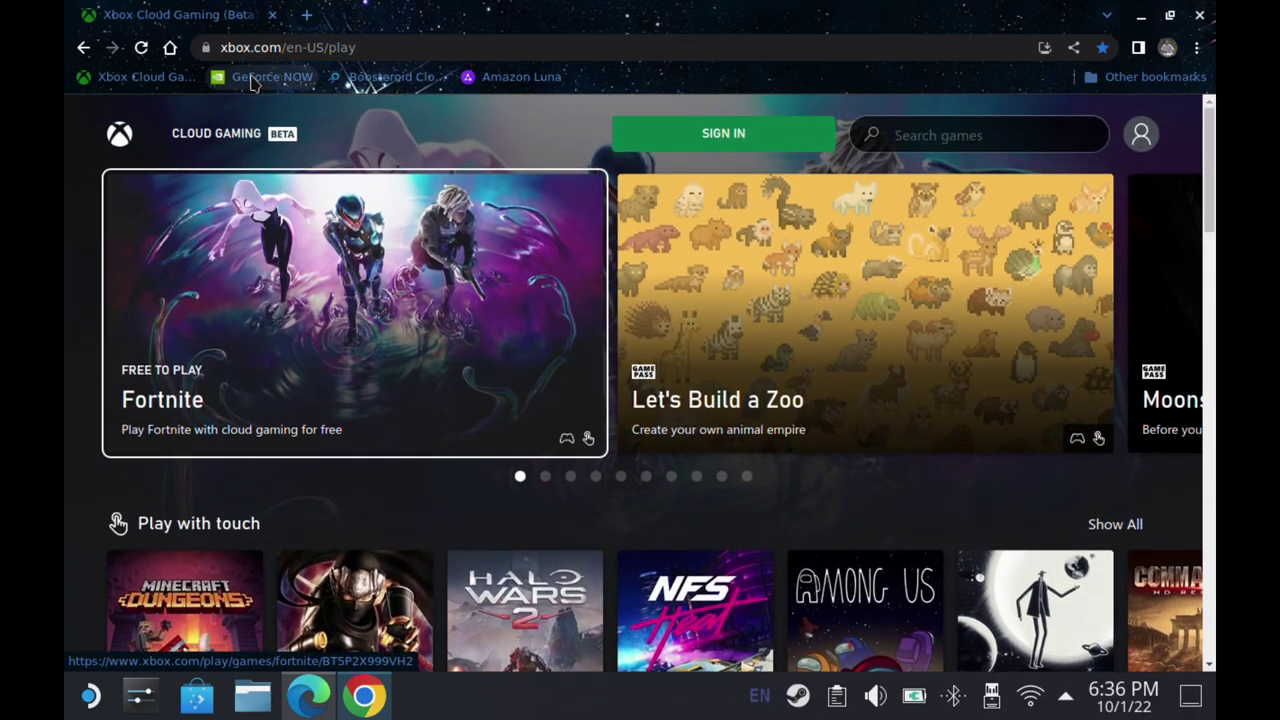
{"action": "key", "text": "Right"}
{"action": "key", "text": "Right"}
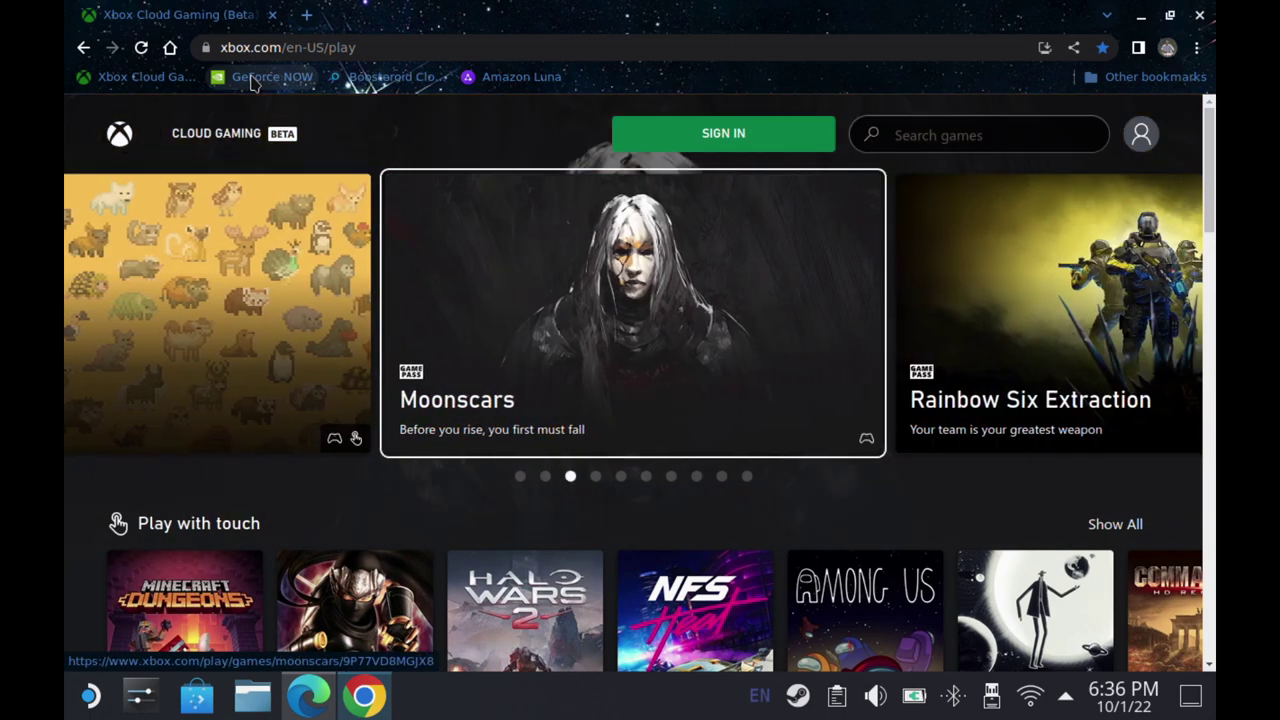
{"action": "left_click", "coordinate": [252, 83]}
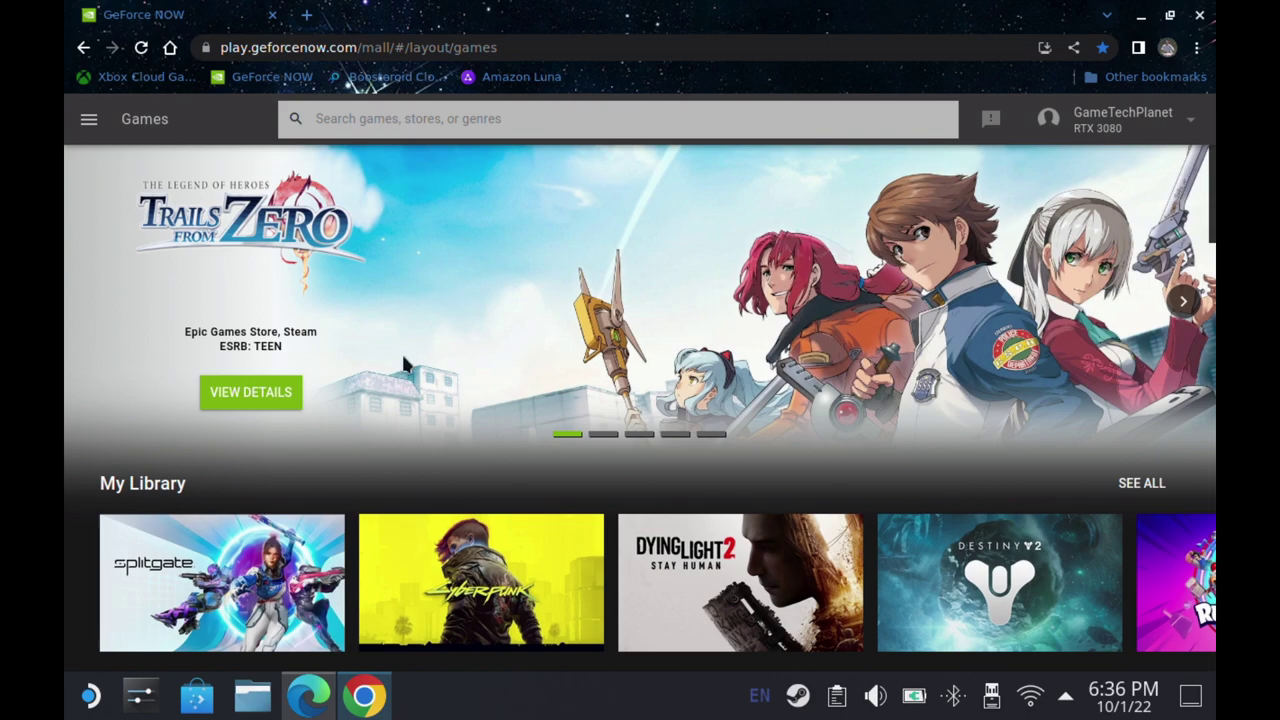
{"action": "mouse_move", "coordinate": [306, 635]}
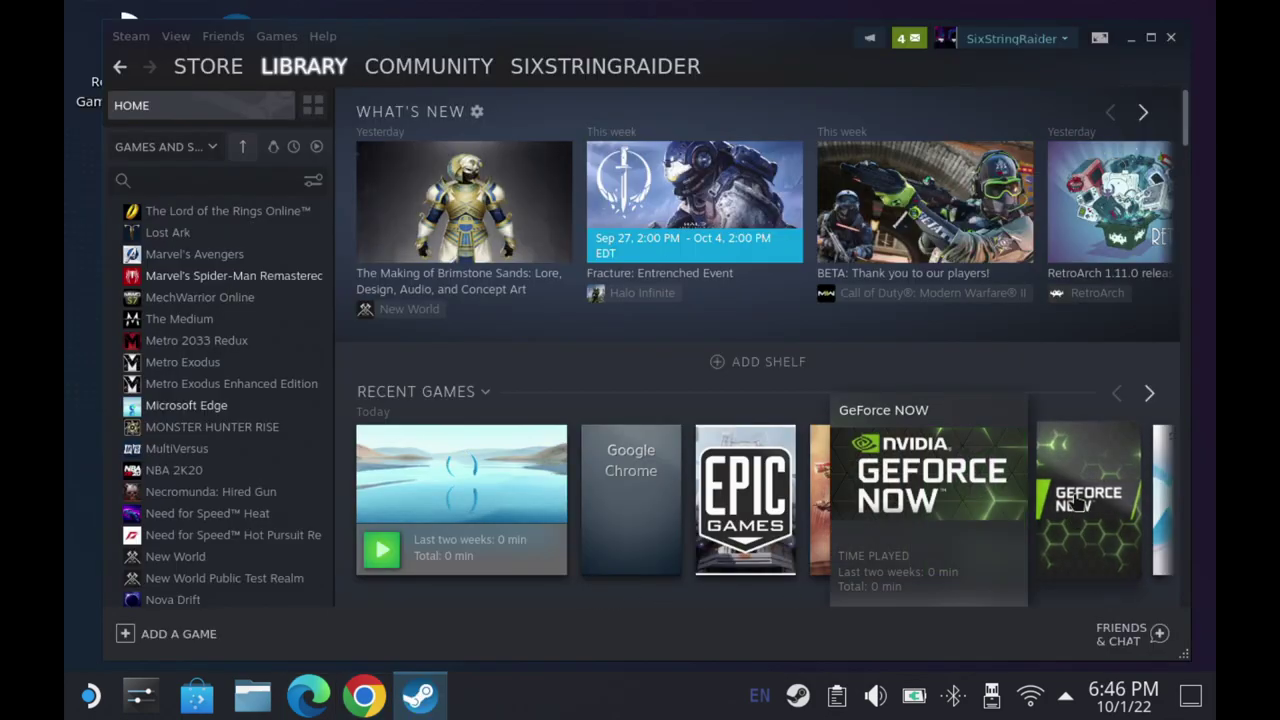
- Switch to the Steam library, launch the Xbox Cloud Gaming shortcut and browse its game rows
{"action": "left_click", "coordinate": [990, 497]}
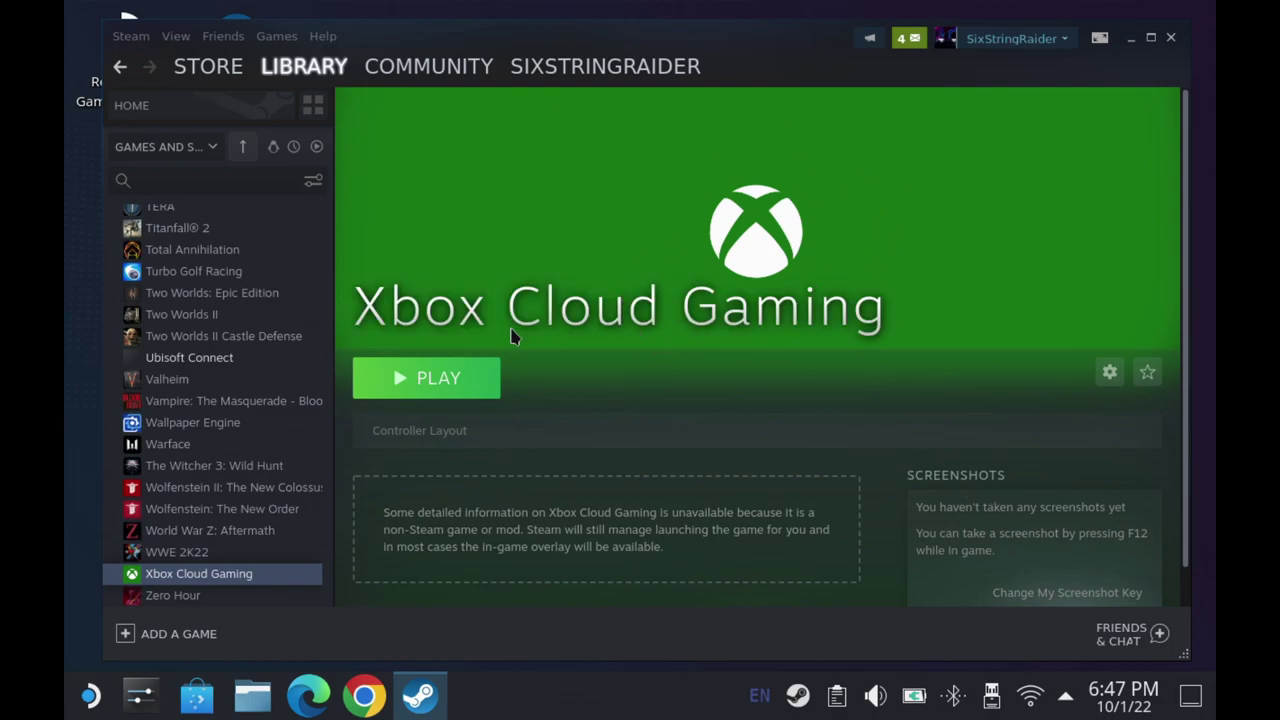
{"action": "left_click", "coordinate": [430, 378]}
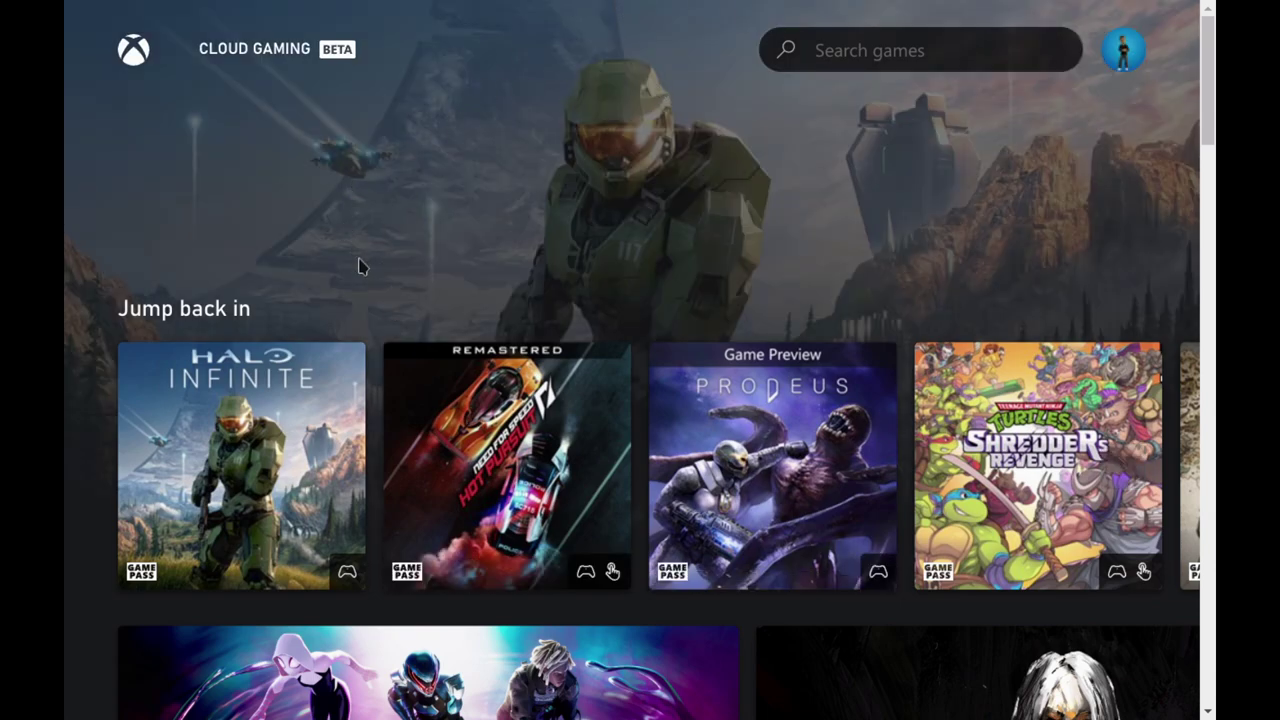
{"action": "key", "text": "Down"}
{"action": "key", "text": "Down"}
{"action": "key", "text": "Down"}
{"action": "key", "text": "Up"}
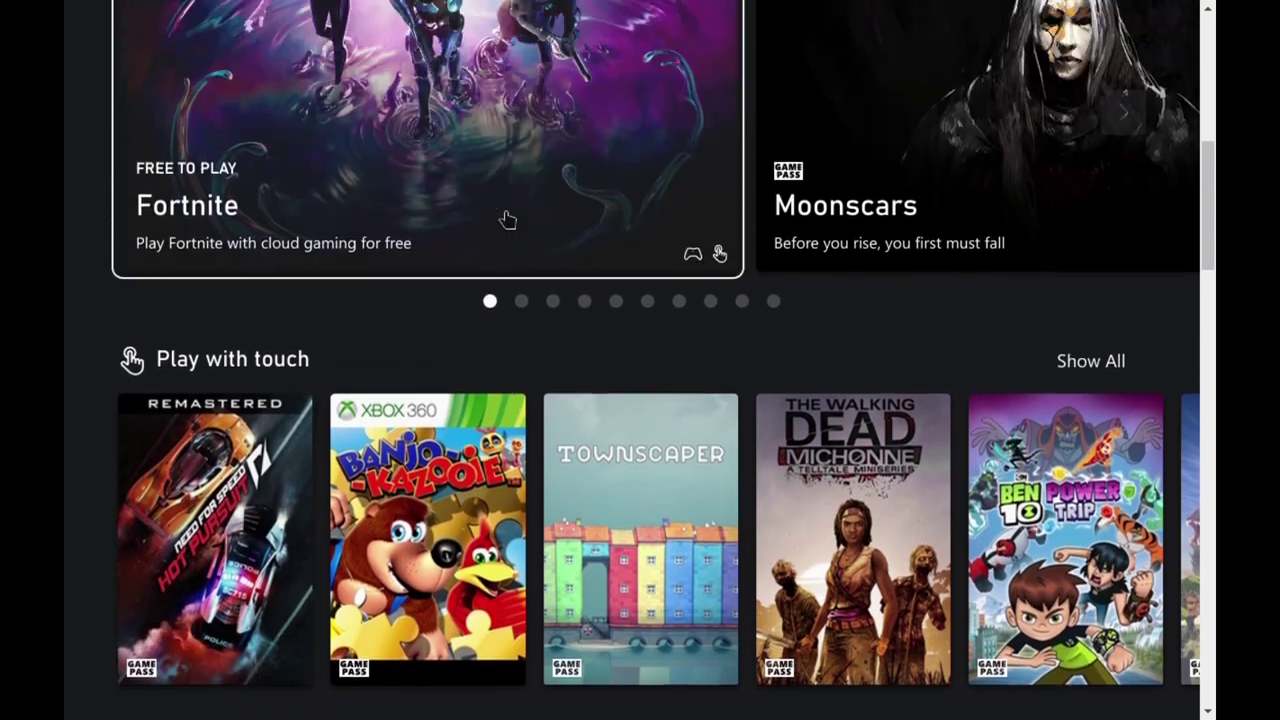
{"action": "key", "text": "Up"}
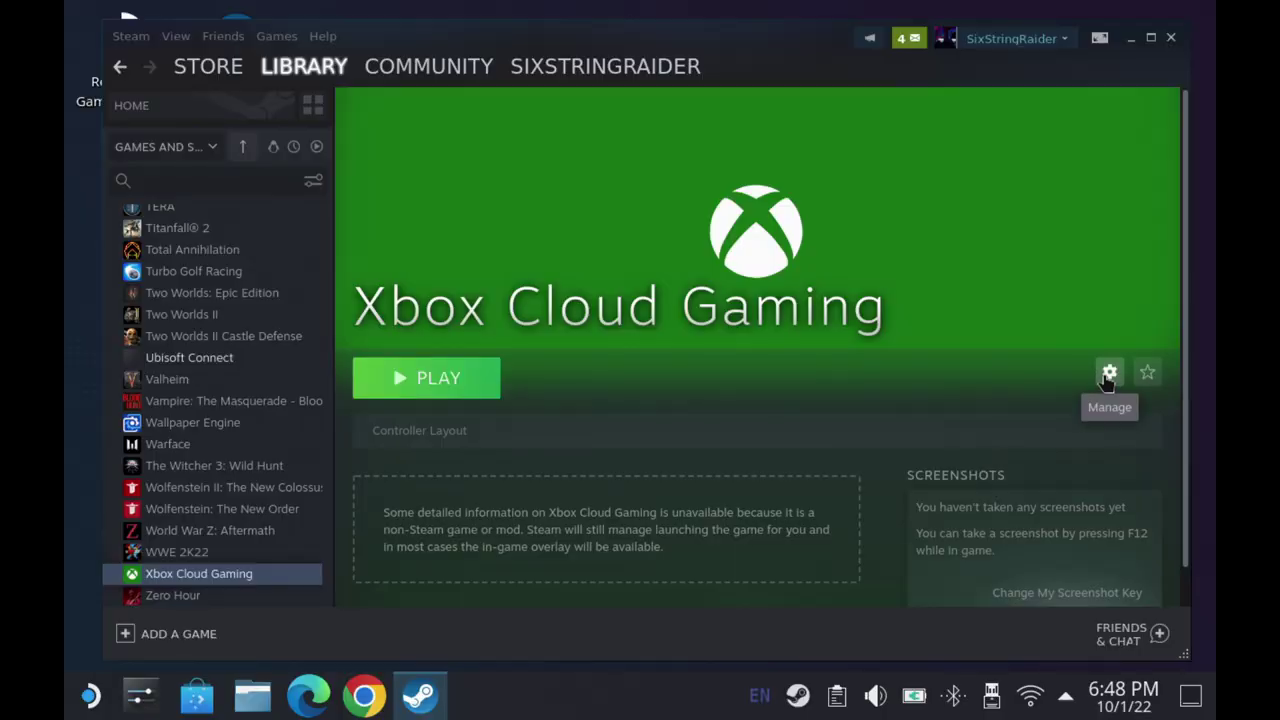
{"action": "left_click", "coordinate": [1109, 373]}
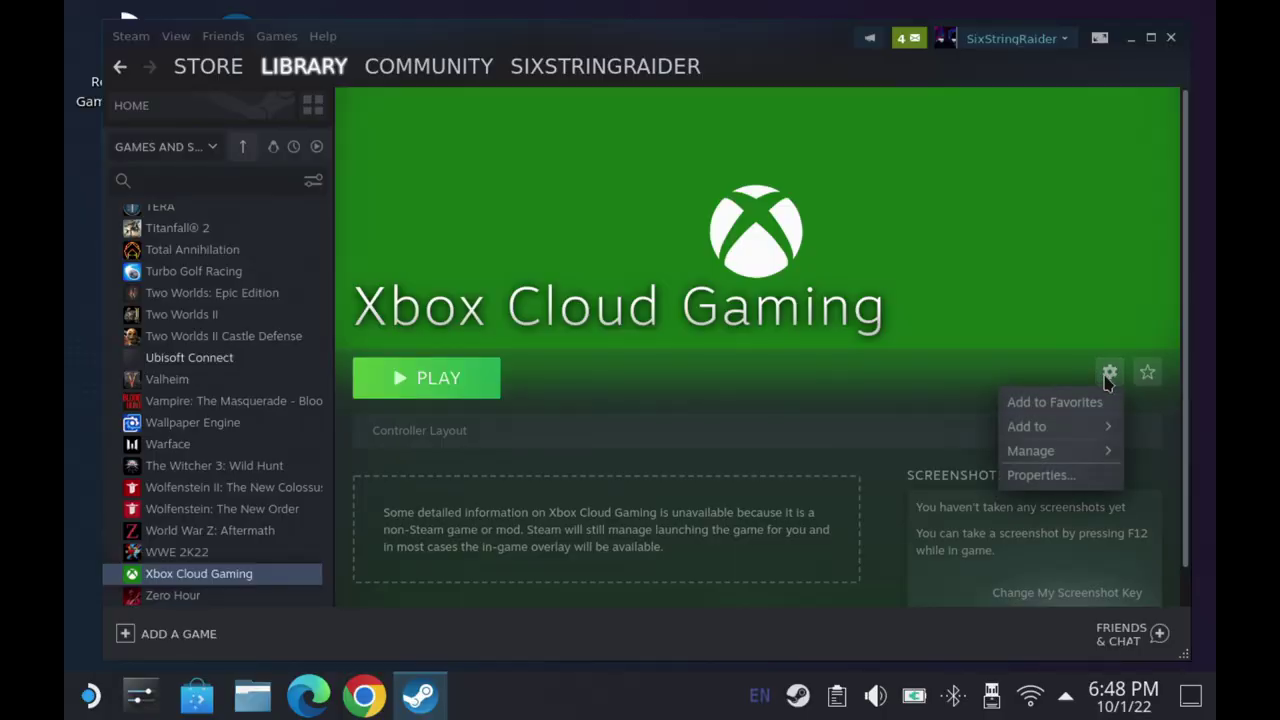
{"action": "left_click", "coordinate": [1082, 478]}
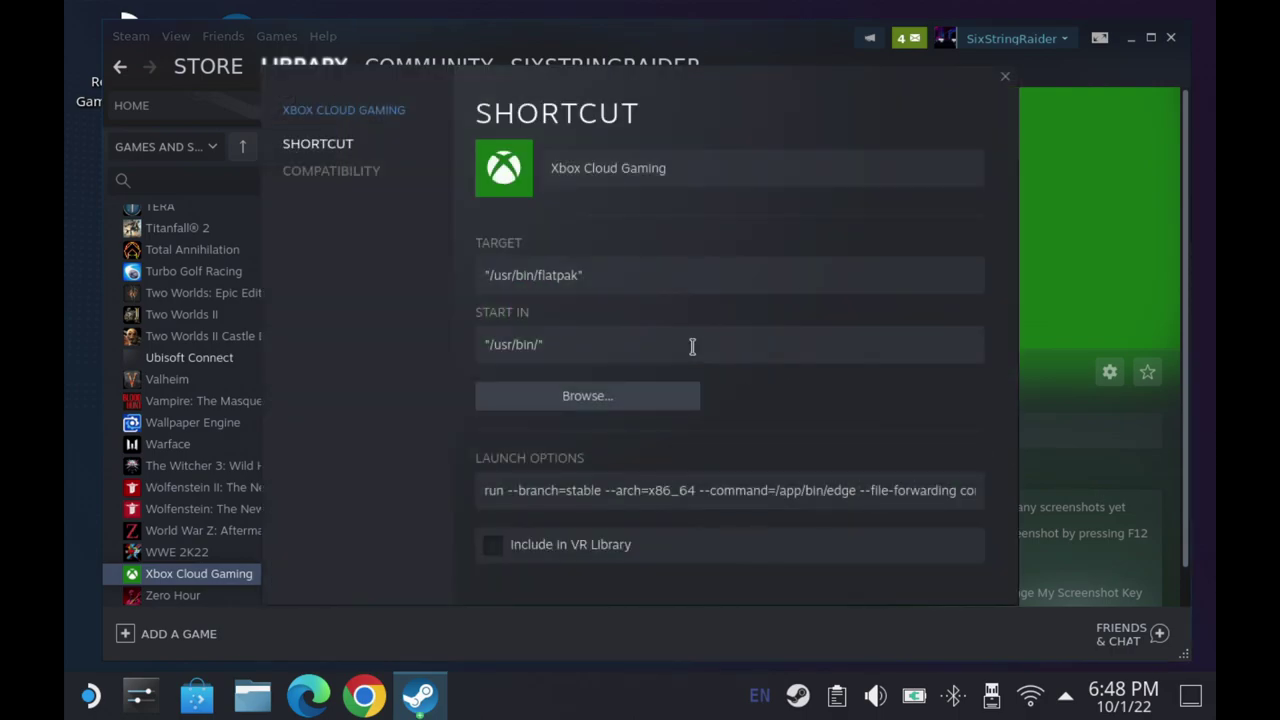
{"action": "left_click", "coordinate": [757, 476]}
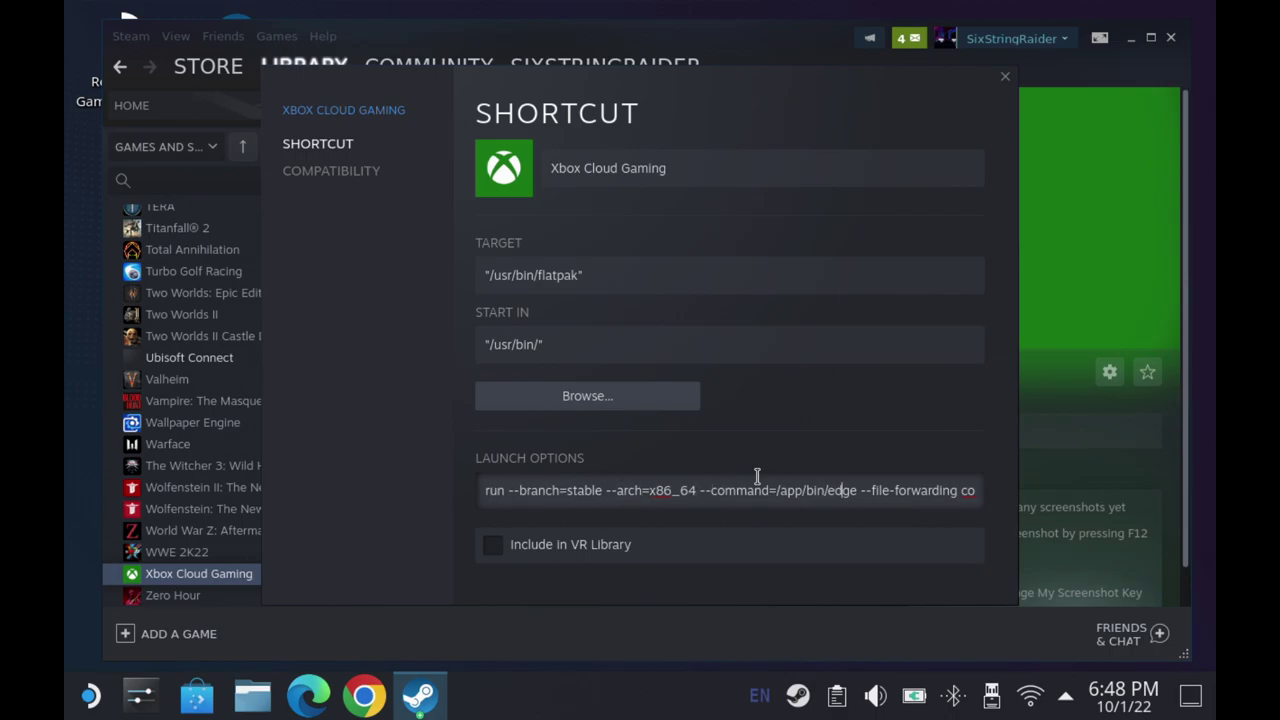
{"action": "key", "text": "Right"}
{"action": "key", "text": "Right"}
{"action": "key", "text": "Right"}
{"action": "key", "text": "Right"}
{"action": "key", "text": "Right"}
{"action": "key", "text": "Right"}
{"action": "key", "text": "Right"}
{"action": "key", "text": "Right"}
{"action": "key", "text": "Right"}
{"action": "key", "text": "Right"}
{"action": "key", "text": "Right"}
{"action": "key", "text": "Right"}
{"action": "key", "text": "Right"}
{"action": "key", "text": "Right"}
{"action": "key", "text": "Right"}
{"action": "key", "text": "Right"}
{"action": "key", "text": "Right"}
{"action": "key", "text": "Right"}
{"action": "key", "text": "Right"}
{"action": "key", "text": "Right"}
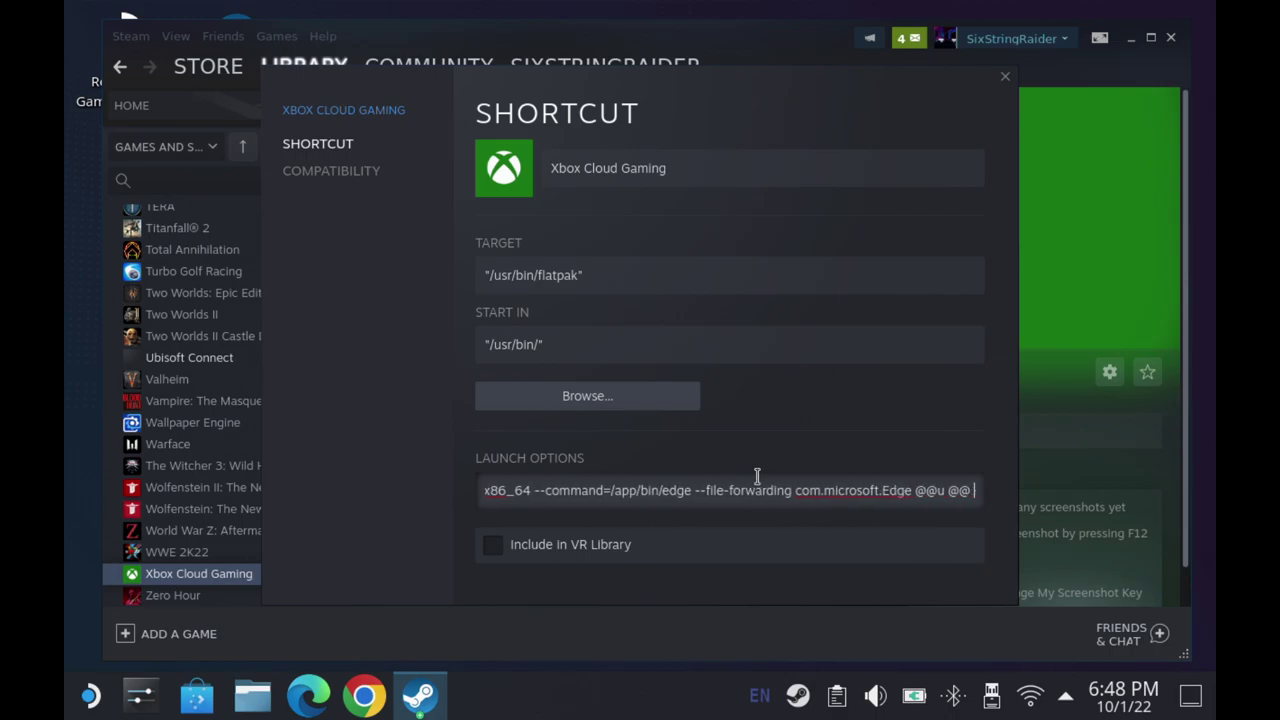
{"action": "type", "text": "--wind"}
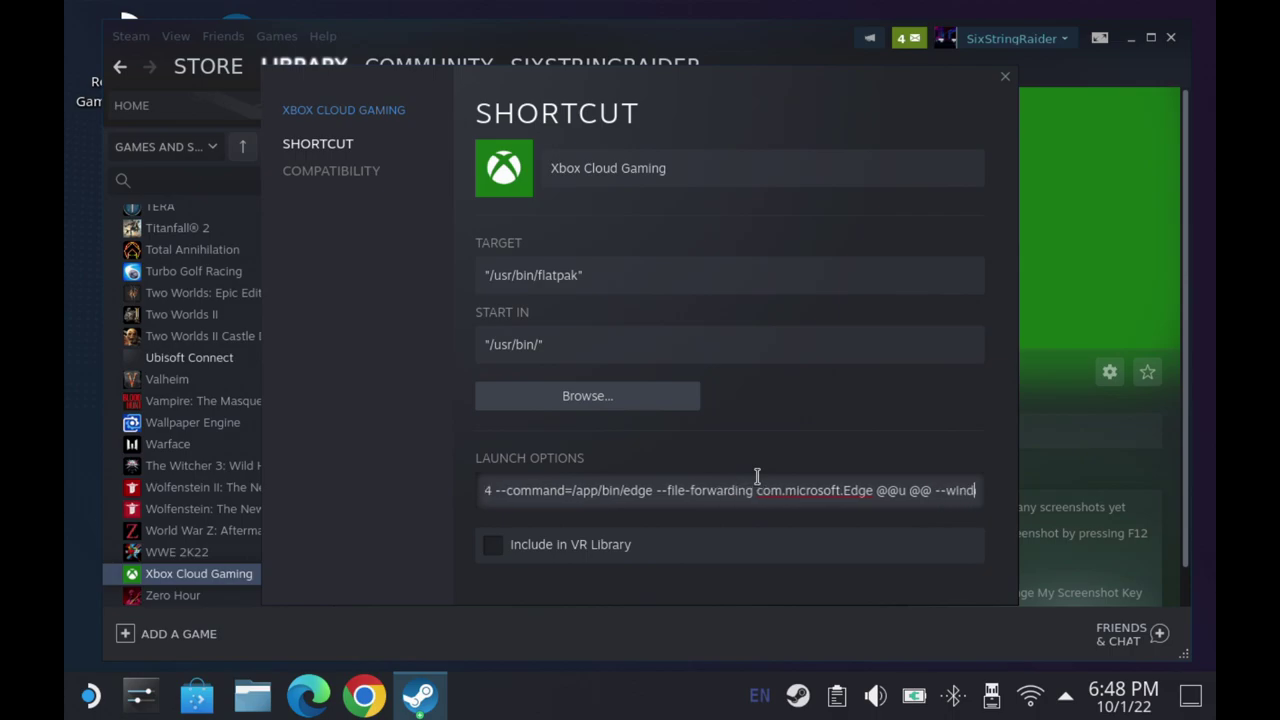
{"action": "type", "text": "ows-size=1024,640 --force-device-scale-factor=1."}
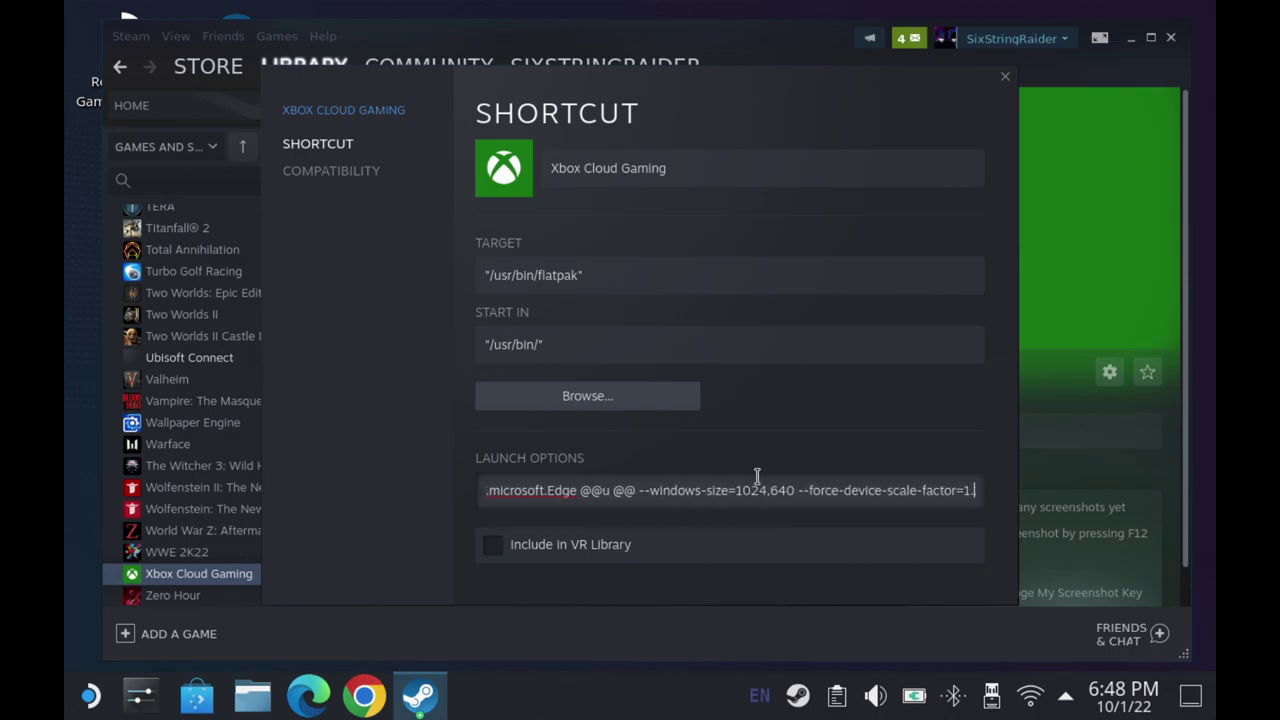
{"action": "type", "text": "25 --device-scale-factor=1.25 --"}
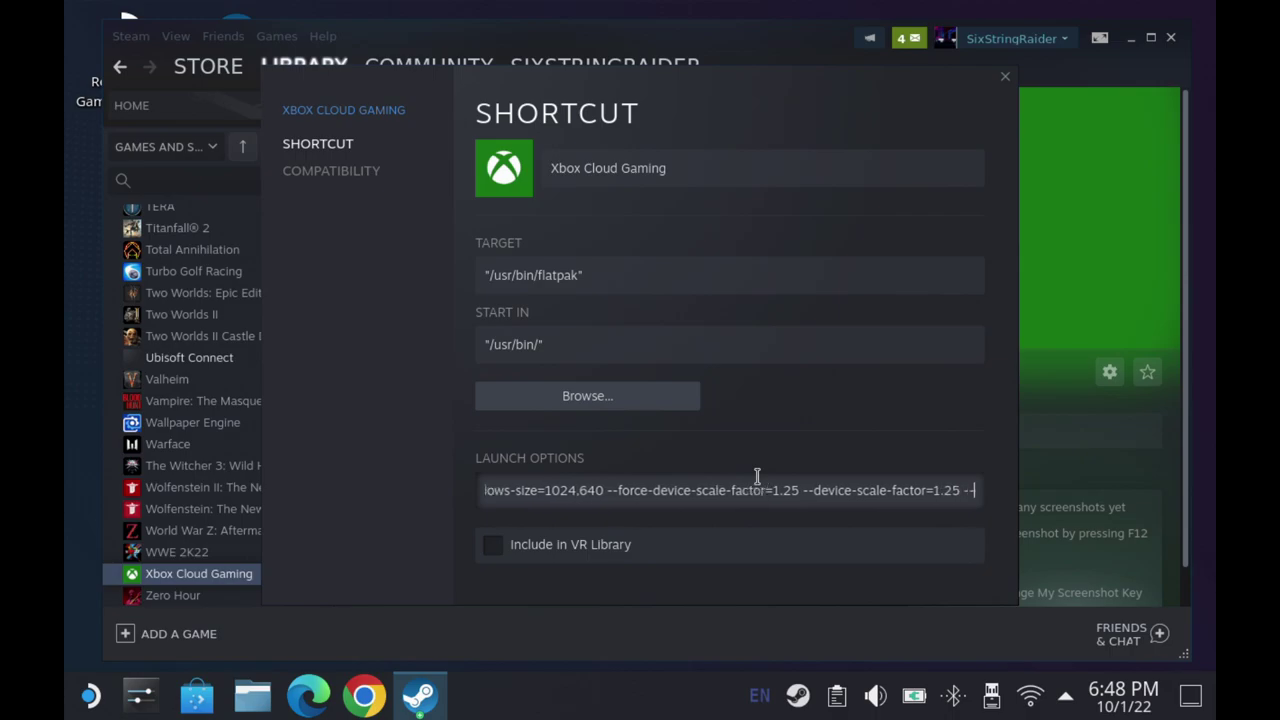
{"action": "type", "text": "kiosk \"https://www.xbox.com/play\""}
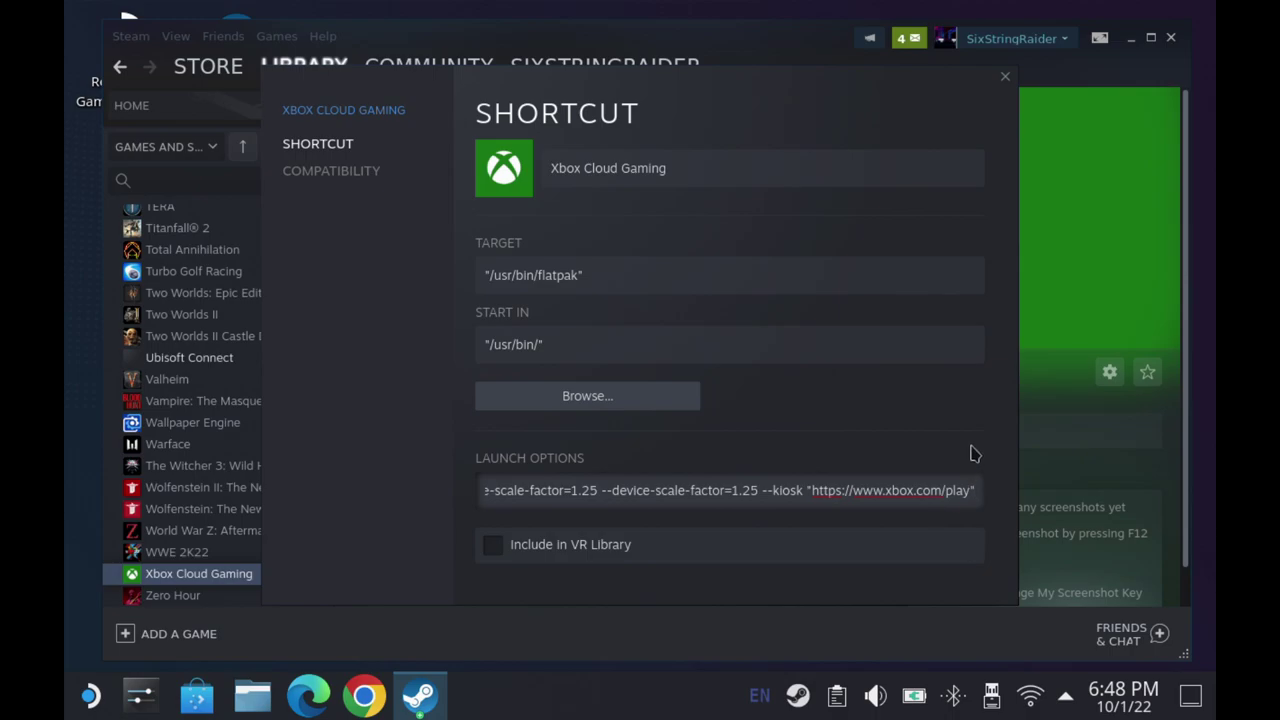
{"action": "left_click", "coordinate": [1005, 77]}
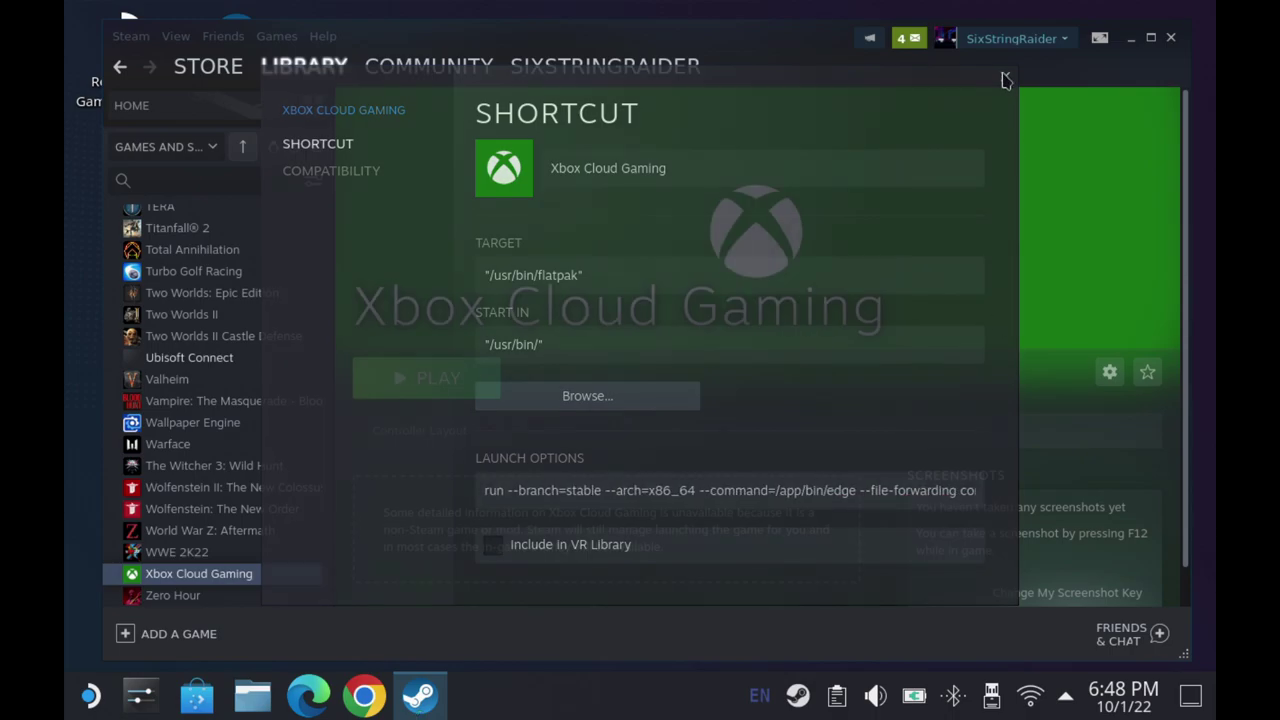
- Open the properties of the GeForce NOW shortcut in the Steam library
{"action": "scroll", "coordinate": [210, 458], "scroll_direction": "up", "scroll_amount": 15}
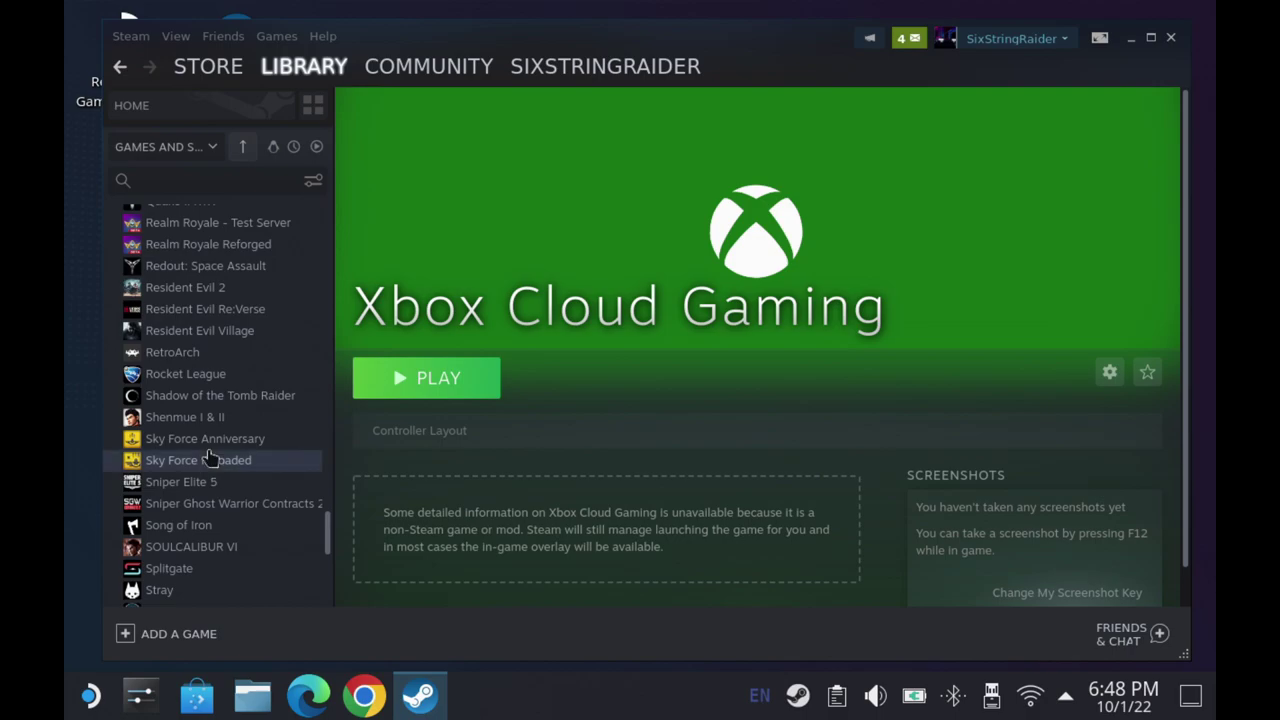
{"action": "scroll", "coordinate": [210, 458], "scroll_direction": "up", "scroll_amount": 15}
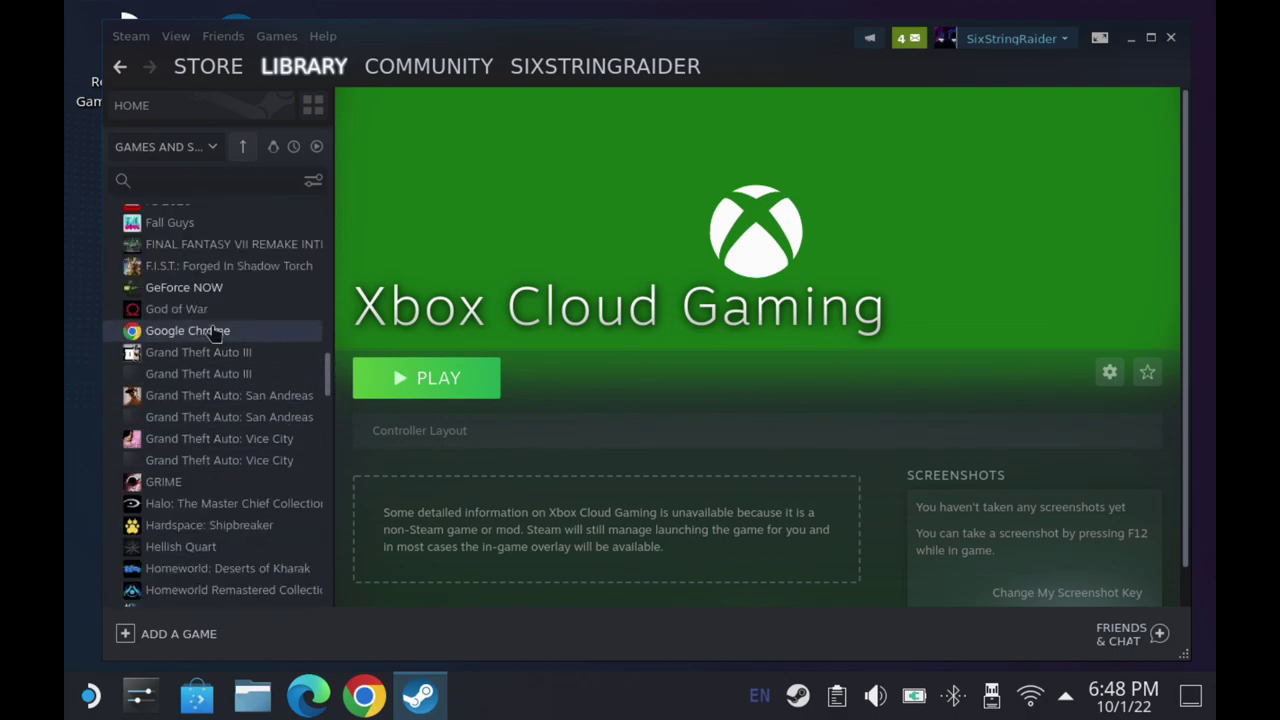
{"action": "left_click", "coordinate": [226, 289]}
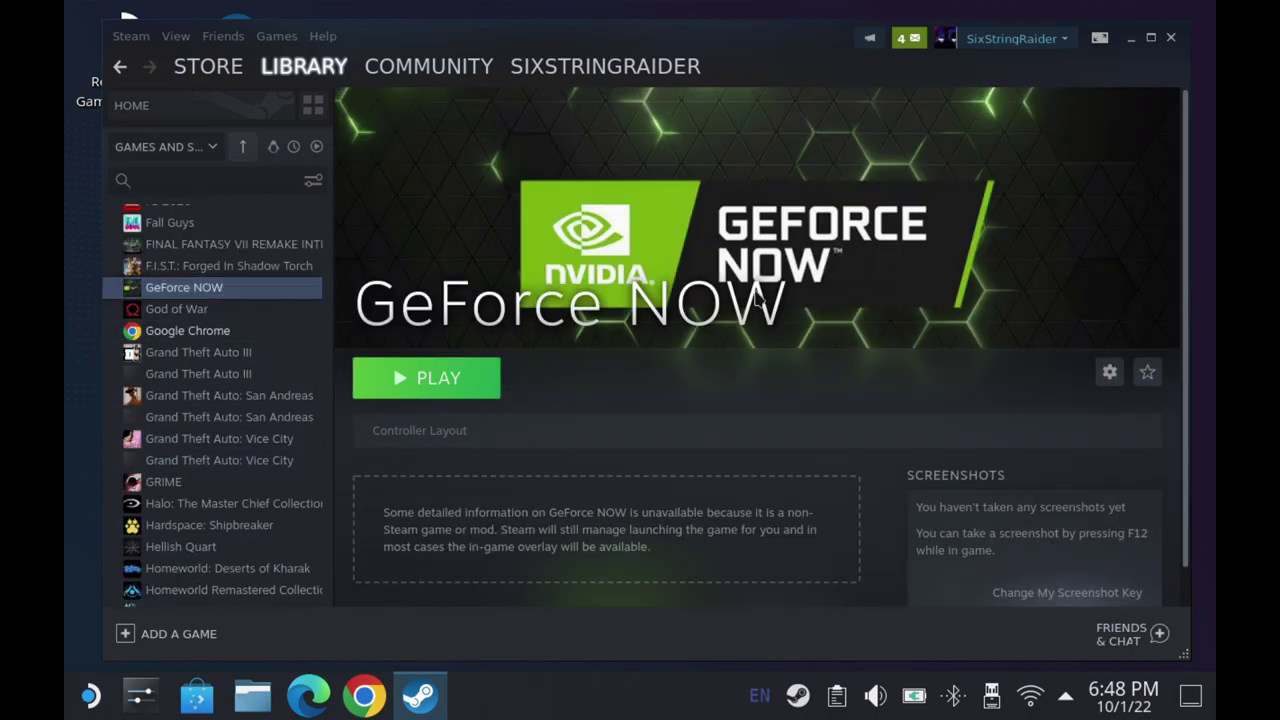
{"action": "left_click", "coordinate": [1107, 372]}
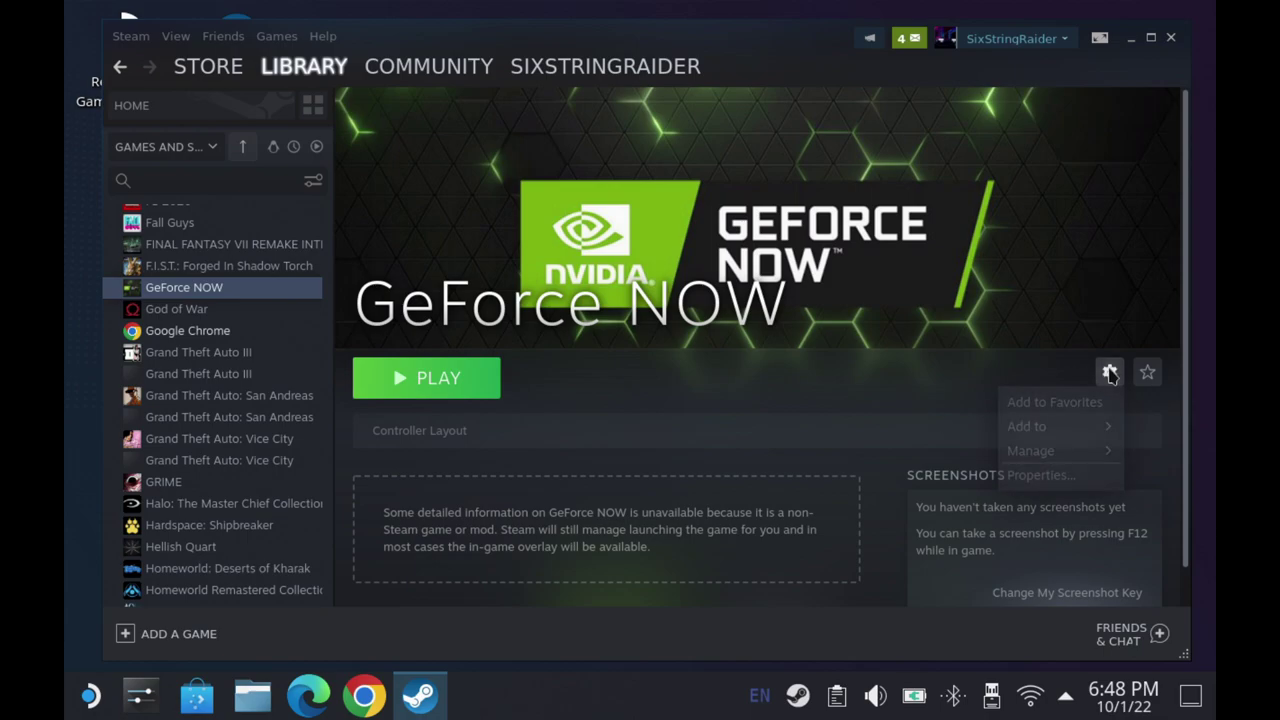
{"action": "left_click", "coordinate": [1068, 478]}
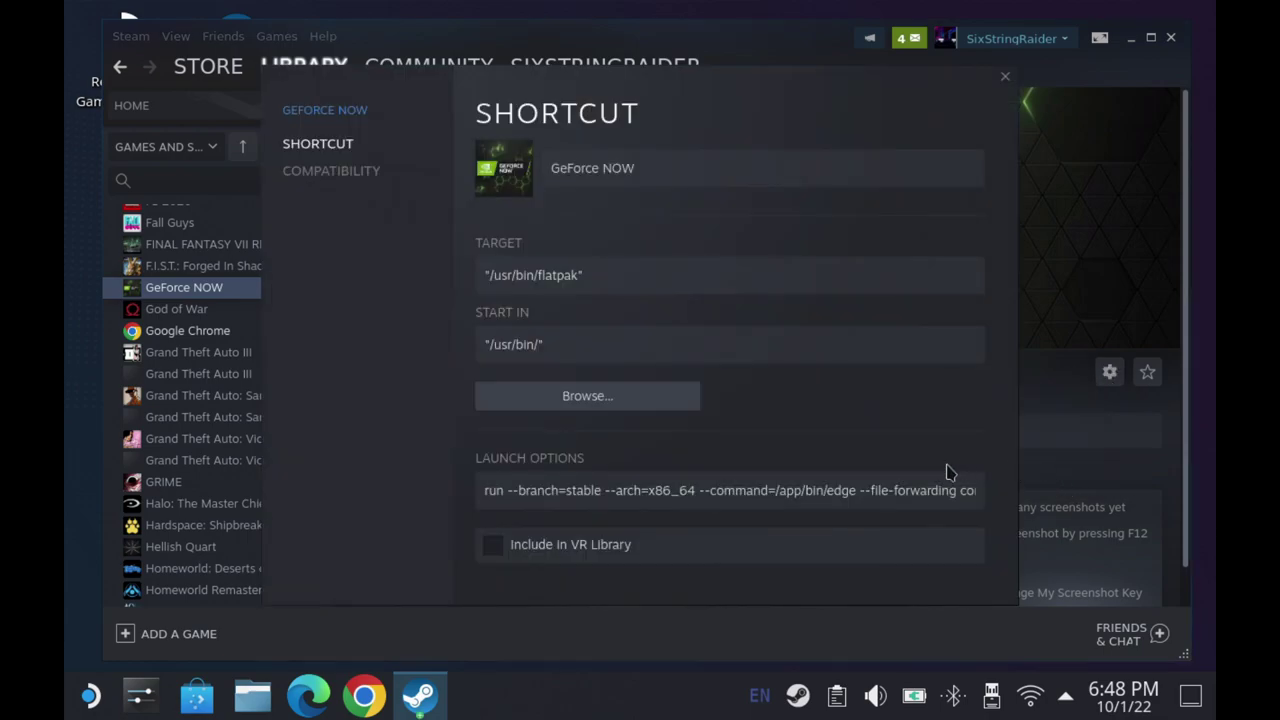
- Read through the GeForce NOW shortcut's launch options to the end, and close its properties
{"action": "left_click", "coordinate": [889, 494]}
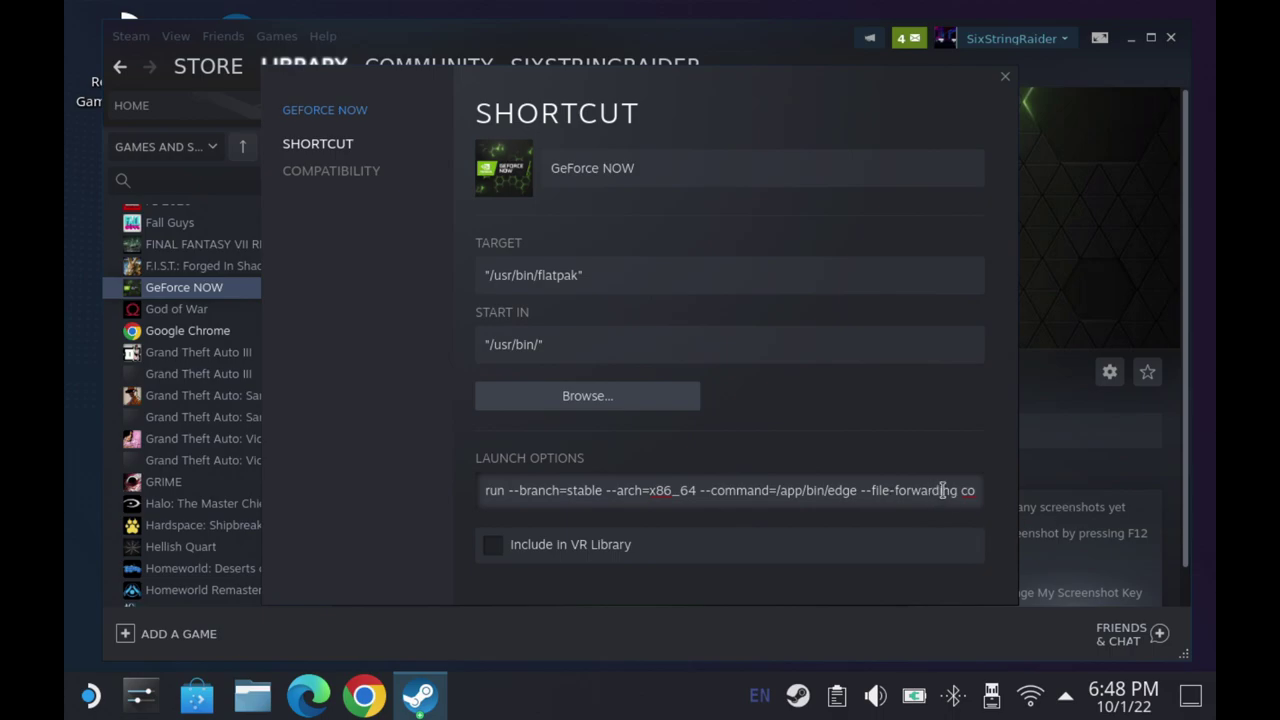
{"action": "key", "text": "Right"}
{"action": "key", "text": "Right"}
{"action": "key", "text": "Right"}
{"action": "key", "text": "Right"}
{"action": "key", "text": "Right"}
{"action": "key", "text": "Right"}
{"action": "key", "text": "Right"}
{"action": "key", "text": "Right"}
{"action": "key", "text": "Right"}
{"action": "key", "text": "Right"}
{"action": "key", "text": "Right"}
{"action": "key", "text": "Right"}
{"action": "key", "text": "Right"}
{"action": "key", "text": "Right"}
{"action": "key", "text": "Right"}
{"action": "key", "text": "Right"}
{"action": "key", "text": "Right"}
{"action": "key", "text": "Right"}
{"action": "key", "text": "Right"}
{"action": "key", "text": "Right"}
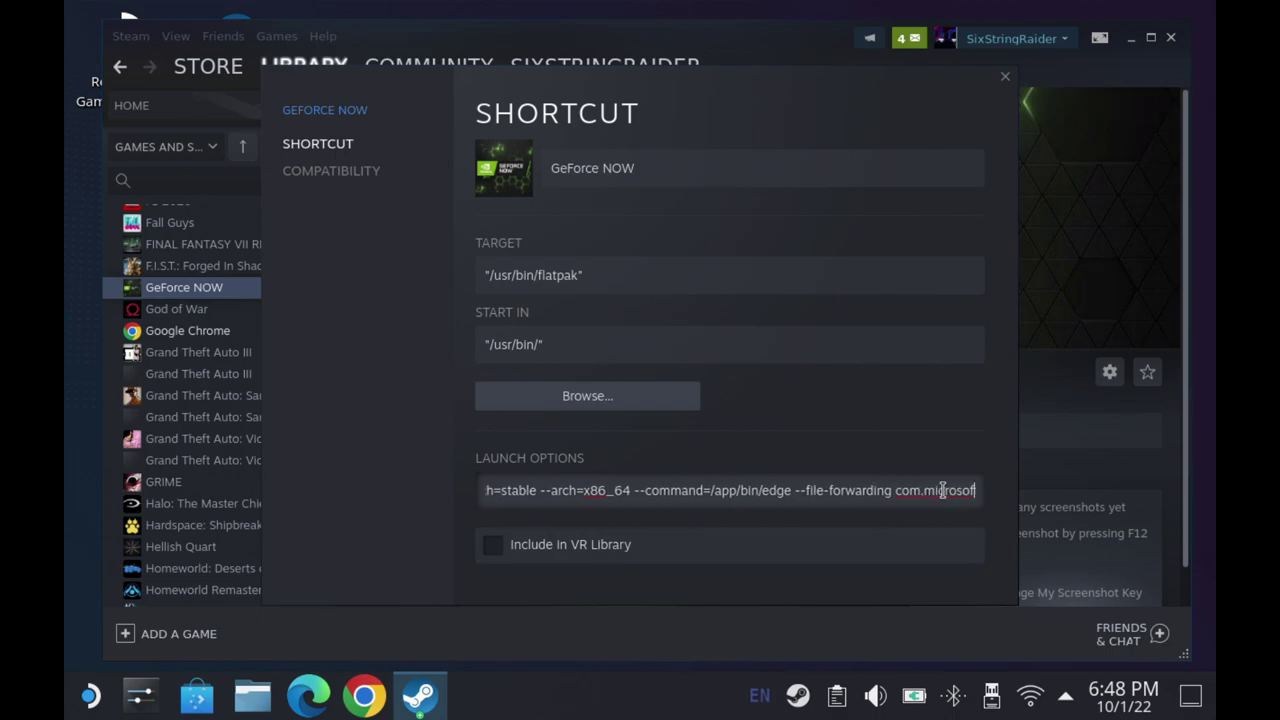
{"action": "key", "text": "Right"}
{"action": "key", "text": "Right"}
{"action": "key", "text": "Right"}
{"action": "key", "text": "Right"}
{"action": "key", "text": "Right"}
{"action": "key", "text": "Right"}
{"action": "key", "text": "Right"}
{"action": "key", "text": "Right"}
{"action": "key", "text": "Right"}
{"action": "key", "text": "Right"}
{"action": "key", "text": "Right"}
{"action": "key", "text": "Right"}
{"action": "key", "text": "Right"}
{"action": "key", "text": "Right"}
{"action": "key", "text": "Right"}
{"action": "key", "text": "Right"}
{"action": "key", "text": "Right"}
{"action": "key", "text": "Right"}
{"action": "key", "text": "Right"}
{"action": "key", "text": "Right"}
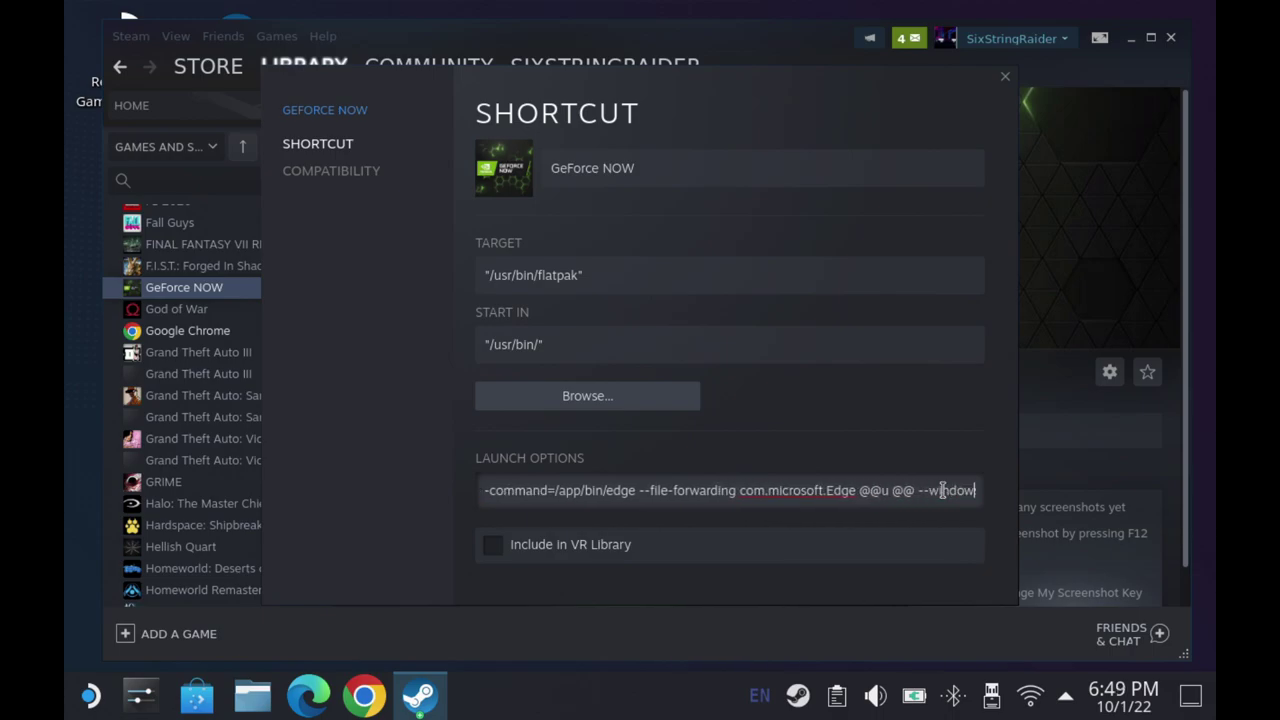
{"action": "key", "text": "Right"}
{"action": "key", "text": "Right"}
{"action": "key", "text": "Right"}
{"action": "key", "text": "Right"}
{"action": "key", "text": "Right"}
{"action": "key", "text": "Right"}
{"action": "key", "text": "Right"}
{"action": "key", "text": "Right"}
{"action": "key", "text": "Right"}
{"action": "key", "text": "Right"}
{"action": "key", "text": "Right"}
{"action": "key", "text": "Right"}
{"action": "key", "text": "Right"}
{"action": "key", "text": "Right"}
{"action": "key", "text": "Right"}
{"action": "key", "text": "Right"}
{"action": "key", "text": "Right"}
{"action": "key", "text": "Right"}
{"action": "key", "text": "Right"}
{"action": "key", "text": "Right"}
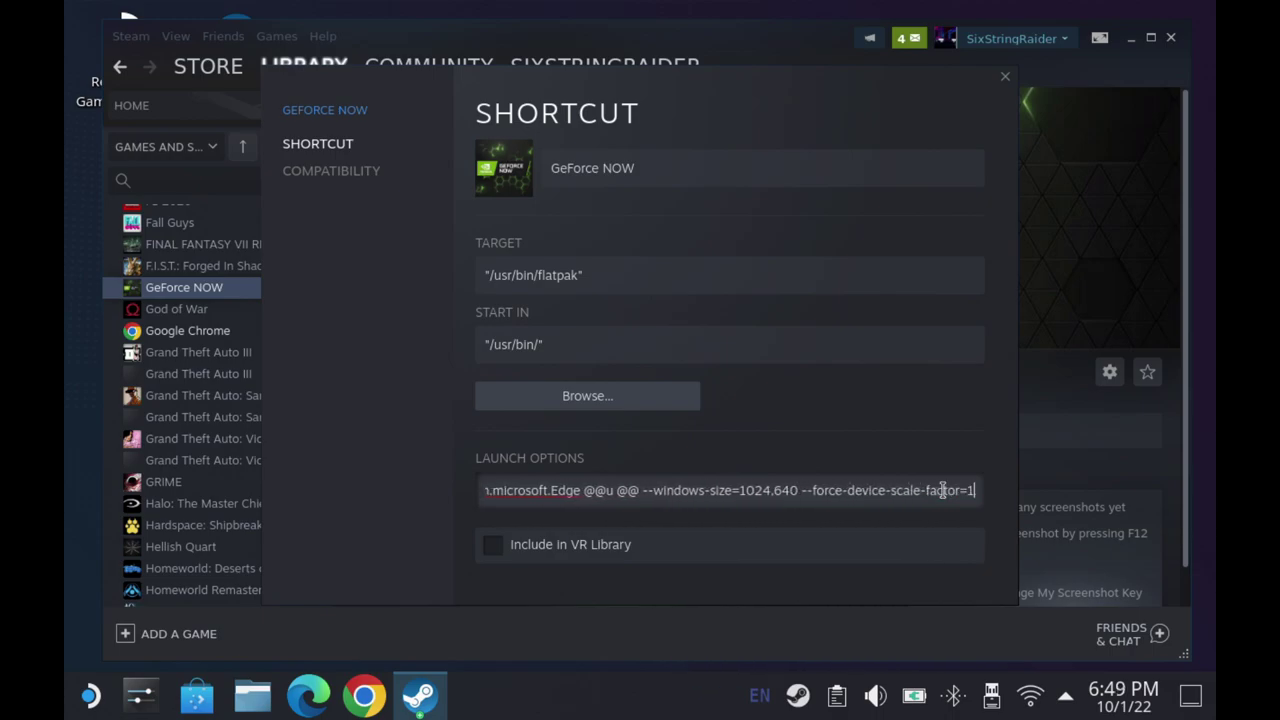
{"action": "key", "text": "Right"}
{"action": "key", "text": "Right"}
{"action": "key", "text": "Right"}
{"action": "key", "text": "Right"}
{"action": "key", "text": "Right"}
{"action": "key", "text": "Right"}
{"action": "key", "text": "Right"}
{"action": "key", "text": "Right"}
{"action": "key", "text": "Right"}
{"action": "key", "text": "Right"}
{"action": "key", "text": "Right"}
{"action": "key", "text": "Right"}
{"action": "key", "text": "Right"}
{"action": "key", "text": "Right"}
{"action": "key", "text": "Right"}
{"action": "key", "text": "Right"}
{"action": "key", "text": "Right"}
{"action": "key", "text": "Right"}
{"action": "key", "text": "Right"}
{"action": "key", "text": "Right"}
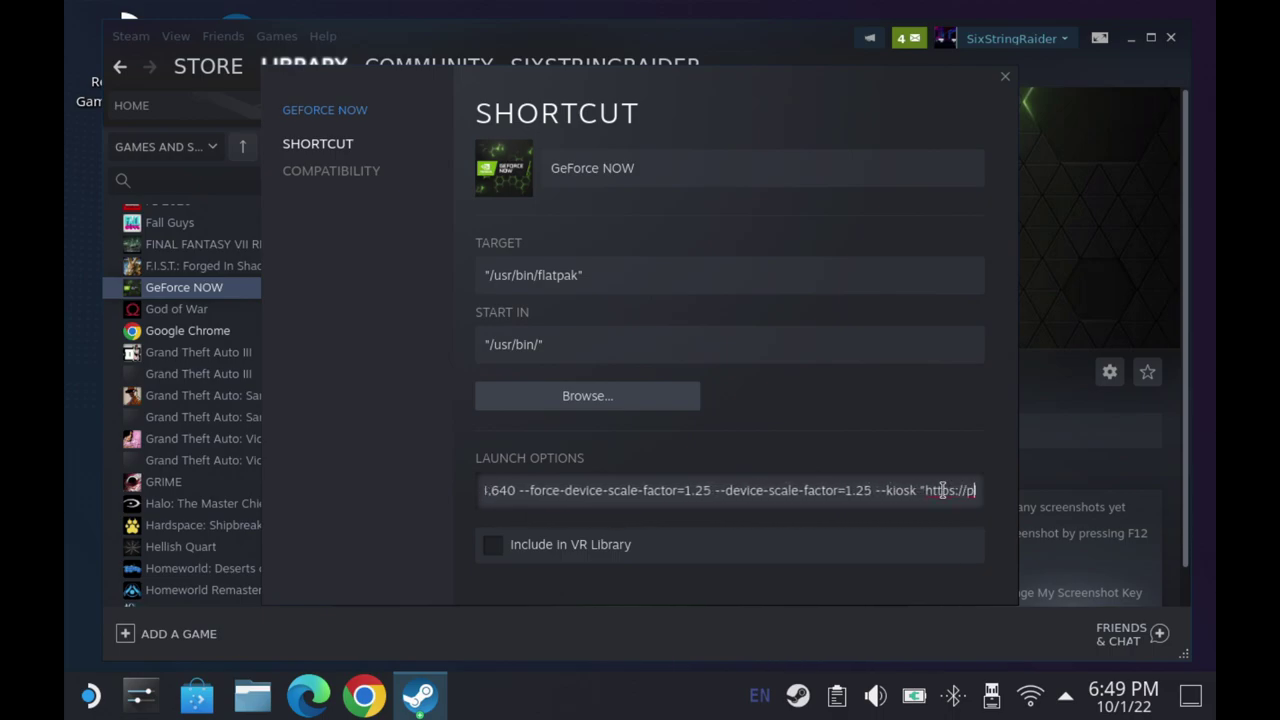
{"action": "key", "text": "Right"}
{"action": "key", "text": "Right"}
{"action": "key", "text": "Right"}
{"action": "key", "text": "Right"}
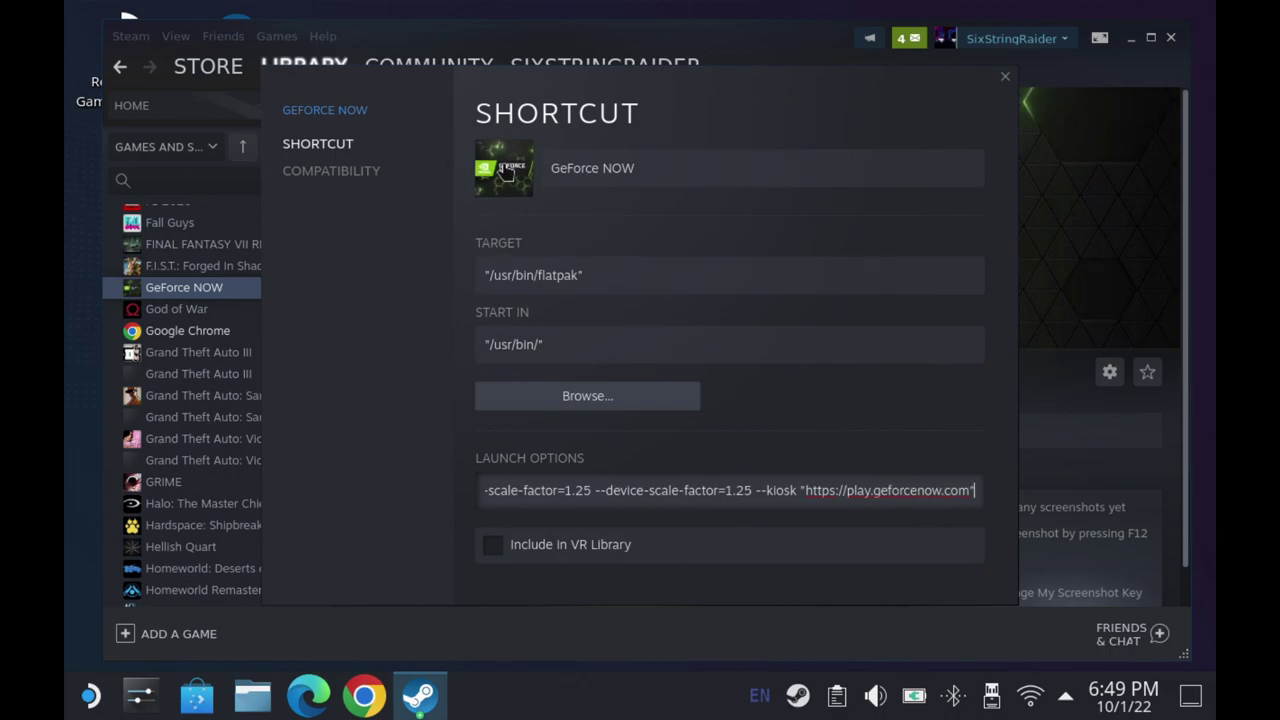
{"action": "left_click", "coordinate": [1005, 78]}
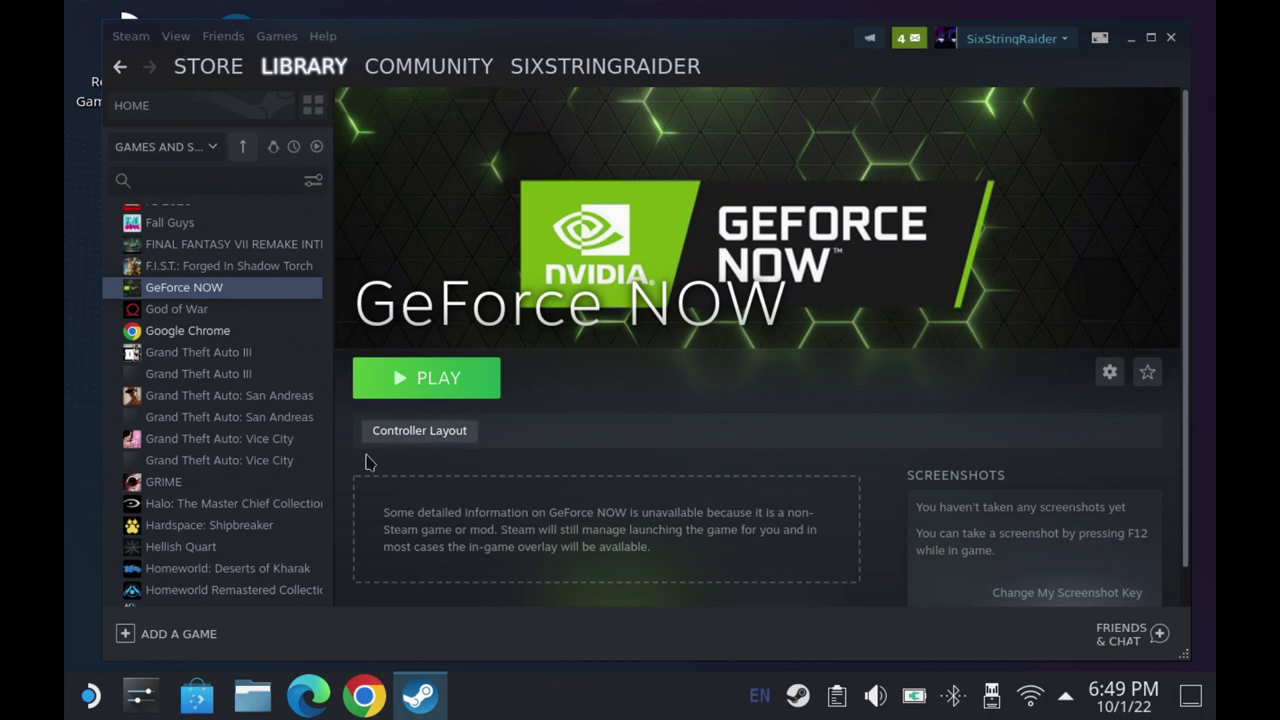
- Find the Microsoft Edge shortcut in the library list and open its properties
{"action": "scroll", "coordinate": [207, 470], "scroll_direction": "up", "scroll_amount": 15}
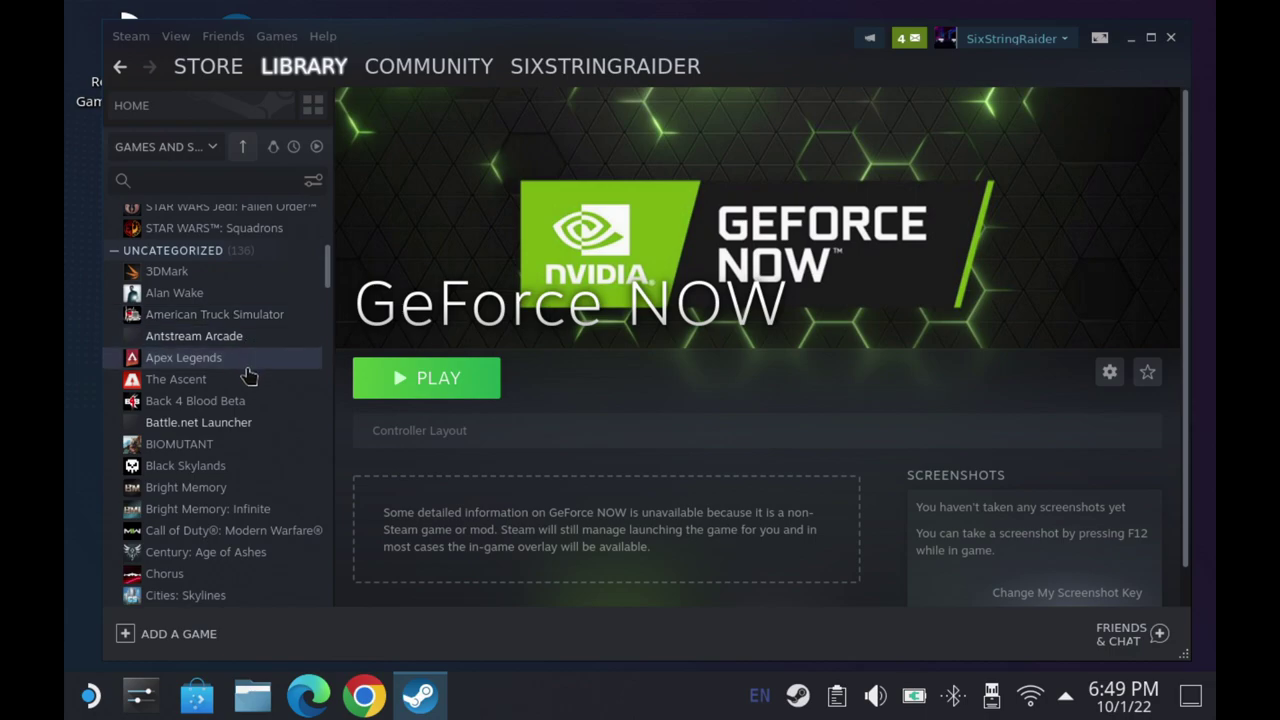
{"action": "scroll", "coordinate": [248, 375], "scroll_direction": "down", "scroll_amount": 3}
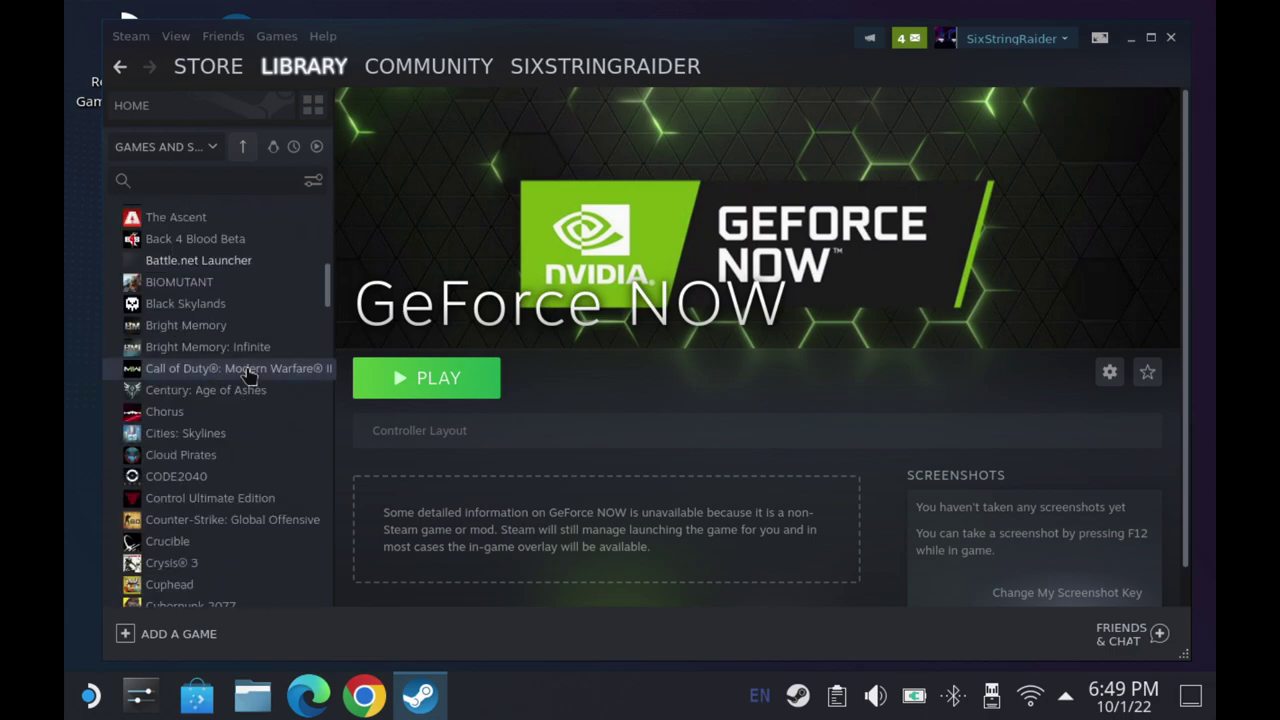
{"action": "scroll", "coordinate": [248, 375], "scroll_direction": "down", "scroll_amount": 2}
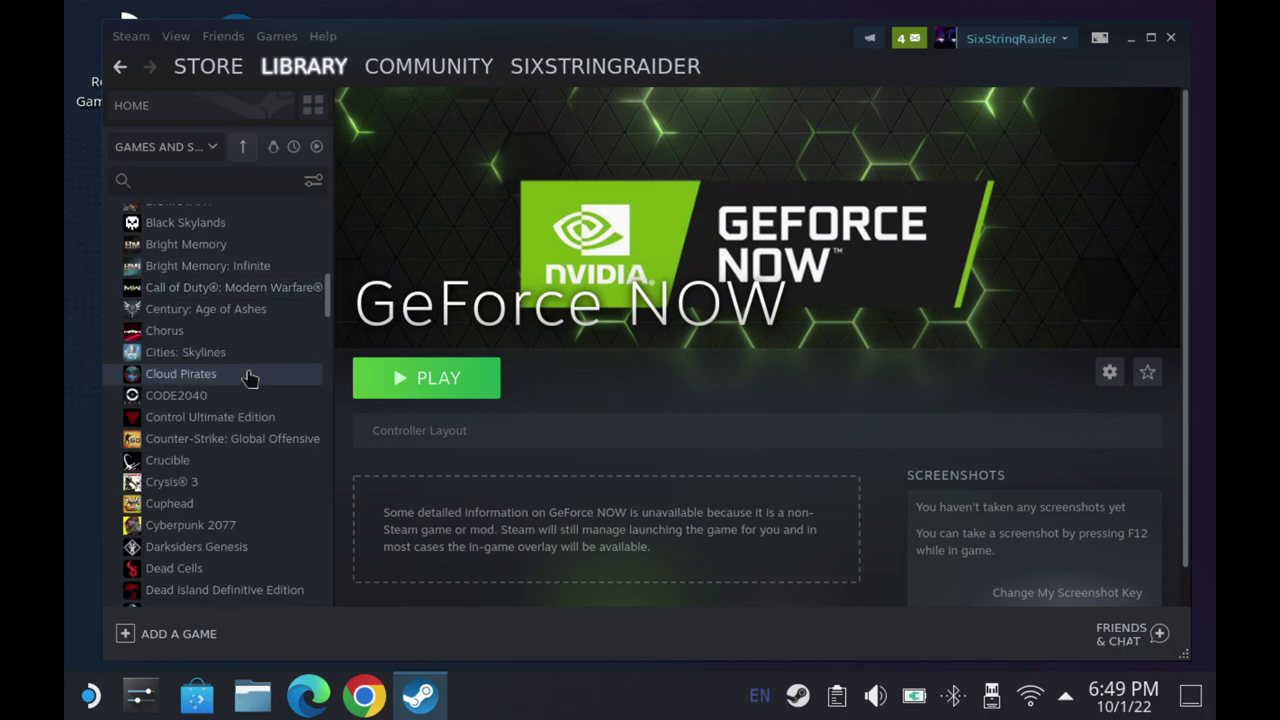
{"action": "scroll", "coordinate": [251, 374], "scroll_direction": "down", "scroll_amount": 7}
{"action": "scroll", "coordinate": [209, 494], "scroll_direction": "down", "scroll_amount": 4}
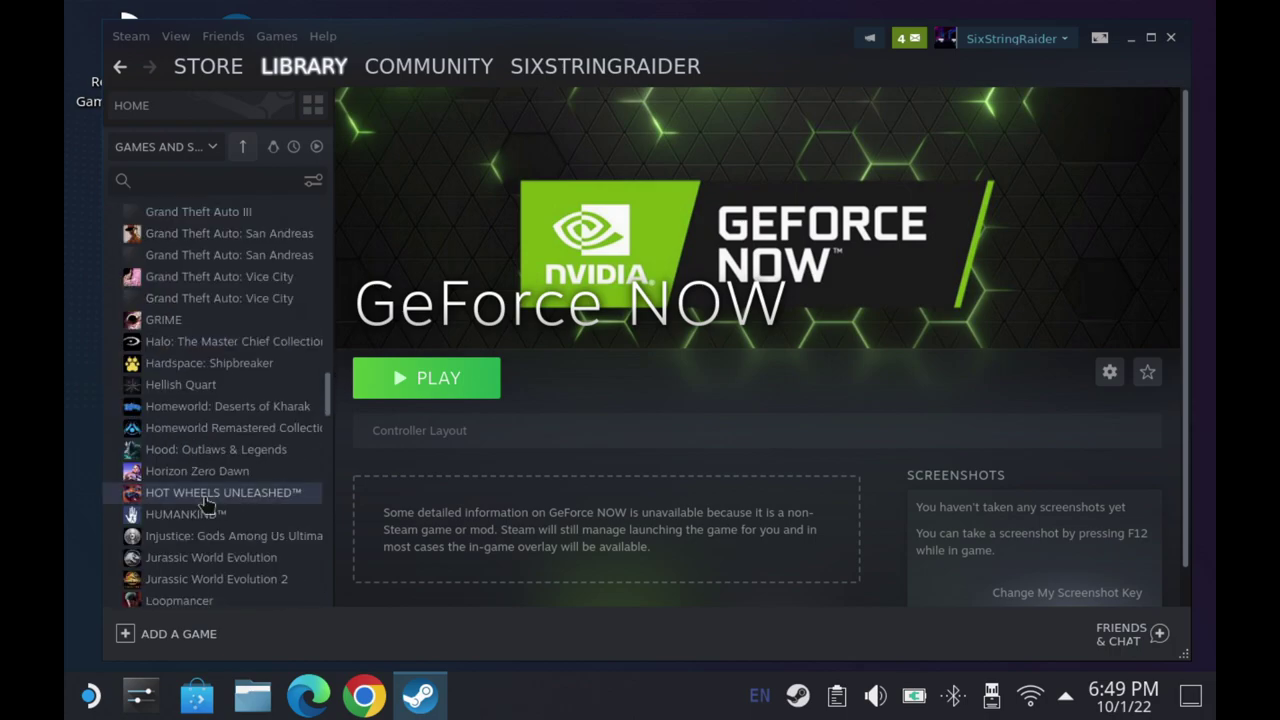
{"action": "scroll", "coordinate": [206, 500], "scroll_direction": "down", "scroll_amount": 8}
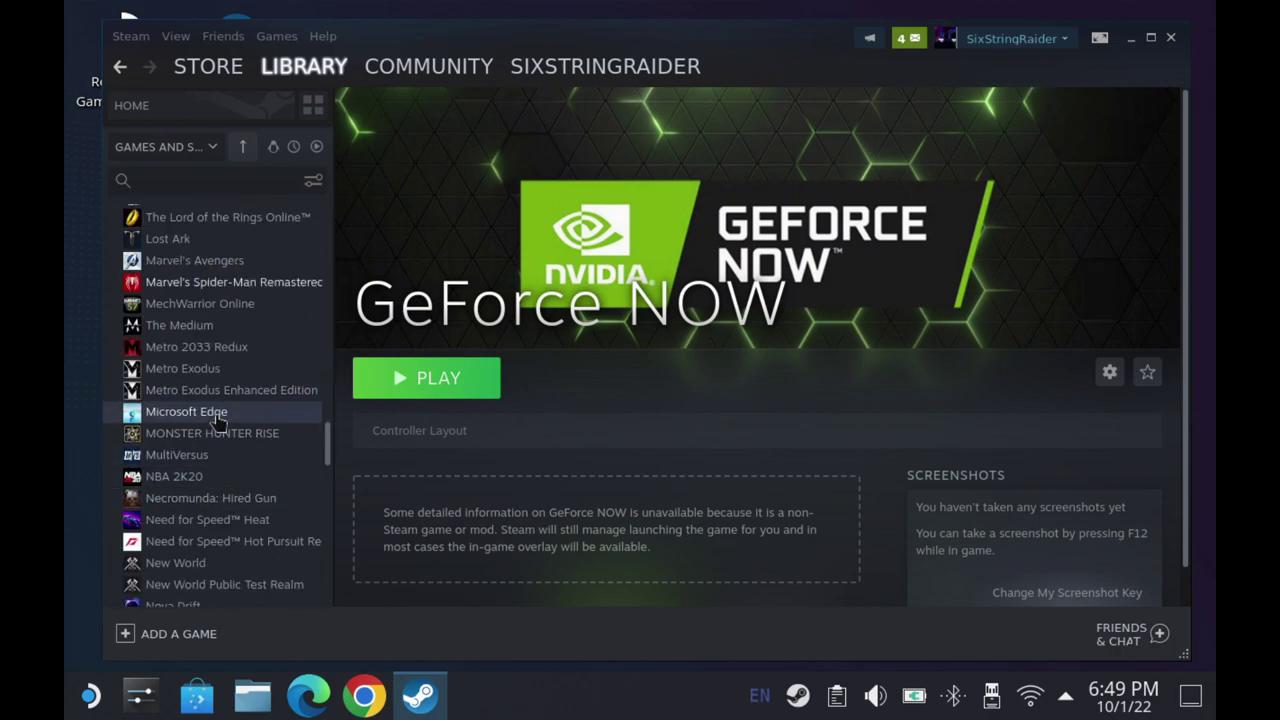
{"action": "left_click", "coordinate": [214, 414]}
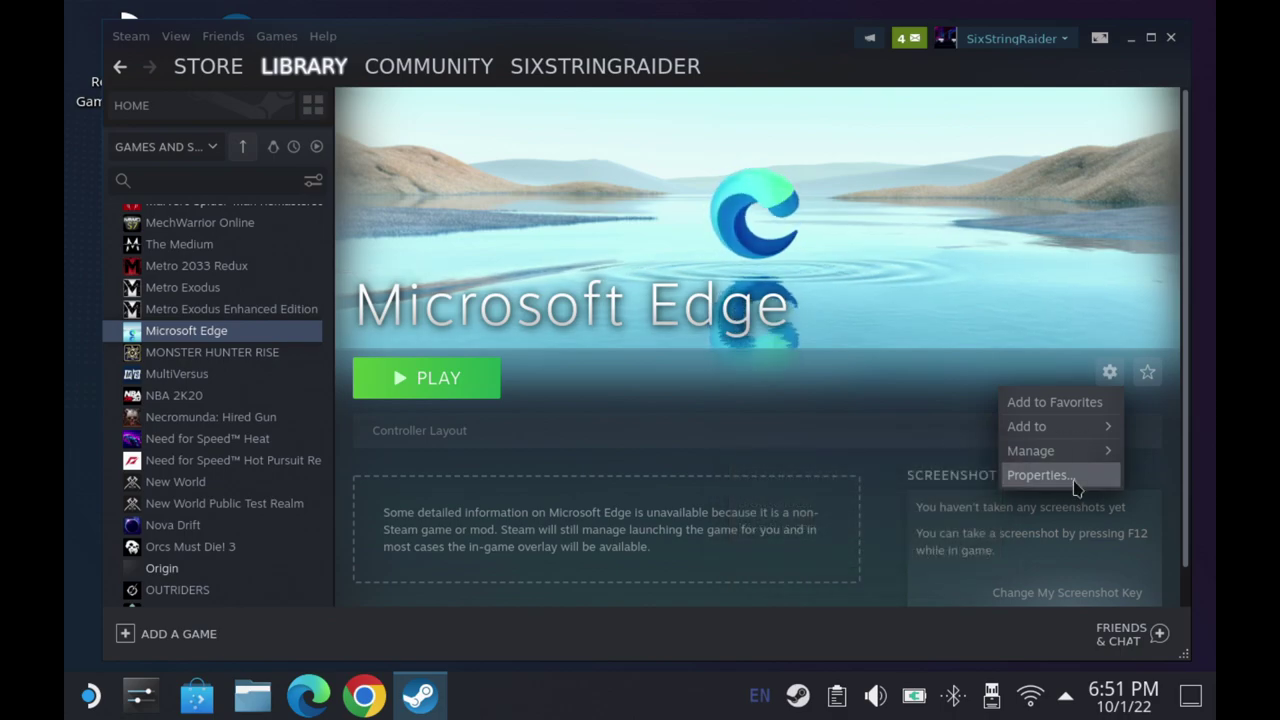
{"action": "left_click", "coordinate": [1040, 475]}
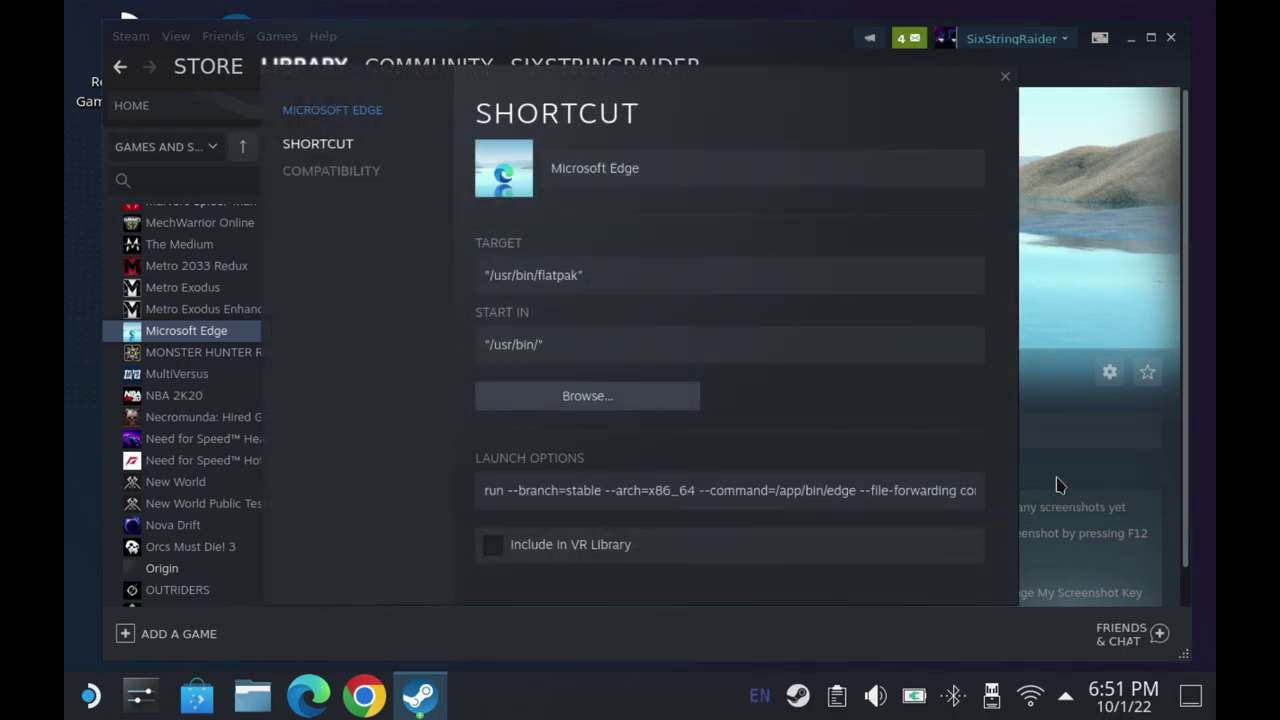
{"action": "left_click", "coordinate": [868, 490]}
{"action": "key", "text": "End"}
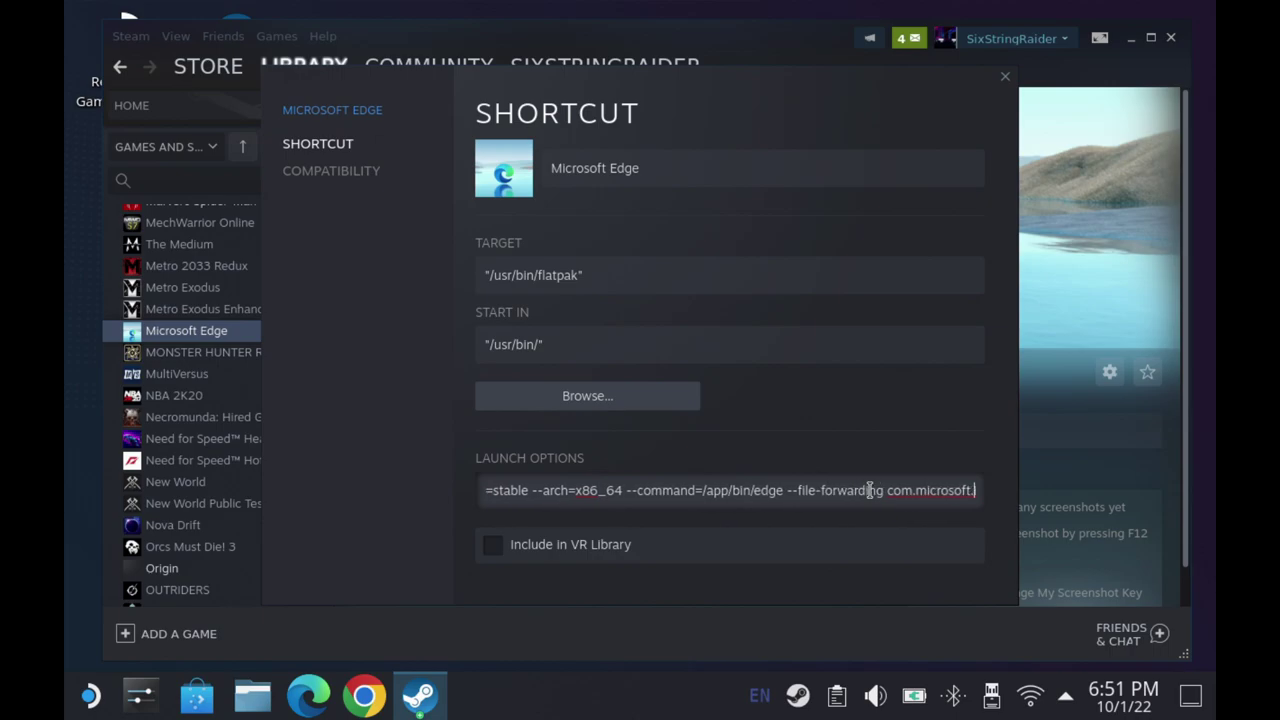
{"action": "right_click", "coordinate": [980, 496]}
{"action": "left_click", "coordinate": [966, 502]}
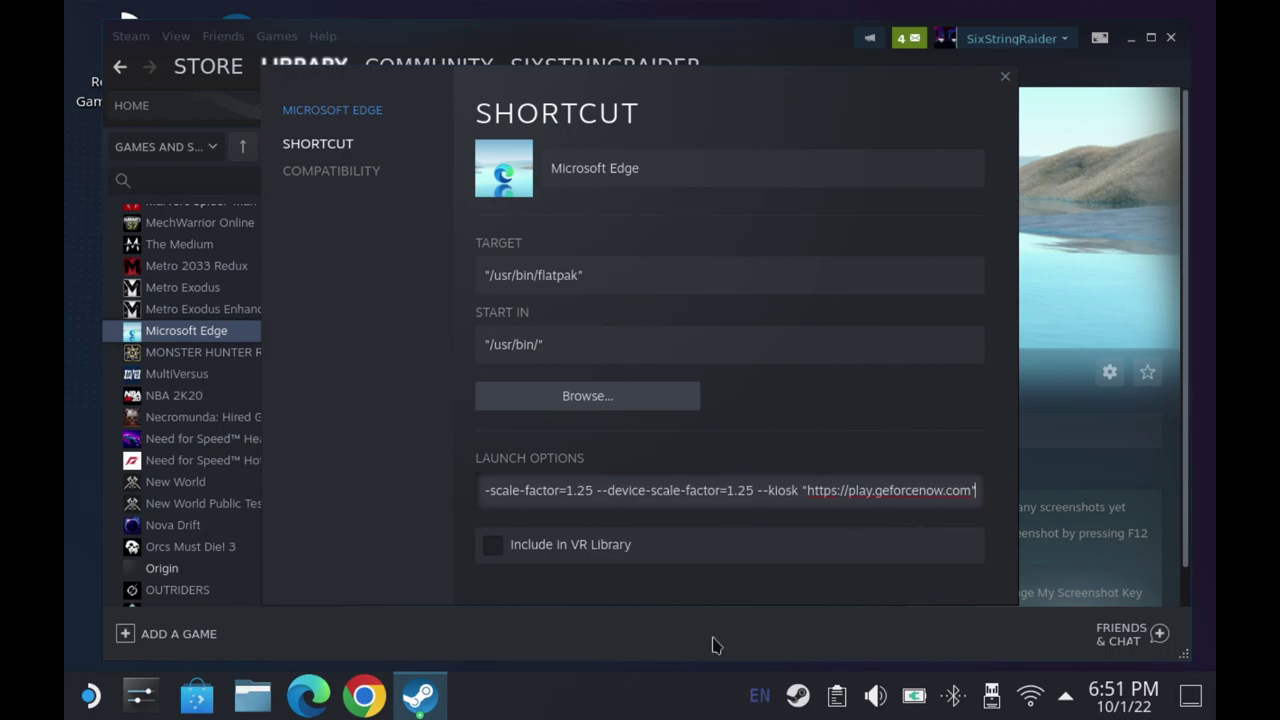
- Switch to Microsoft Edge, open the Boosteroid bookmark and copy the page's address
{"action": "left_click", "coordinate": [308, 695]}
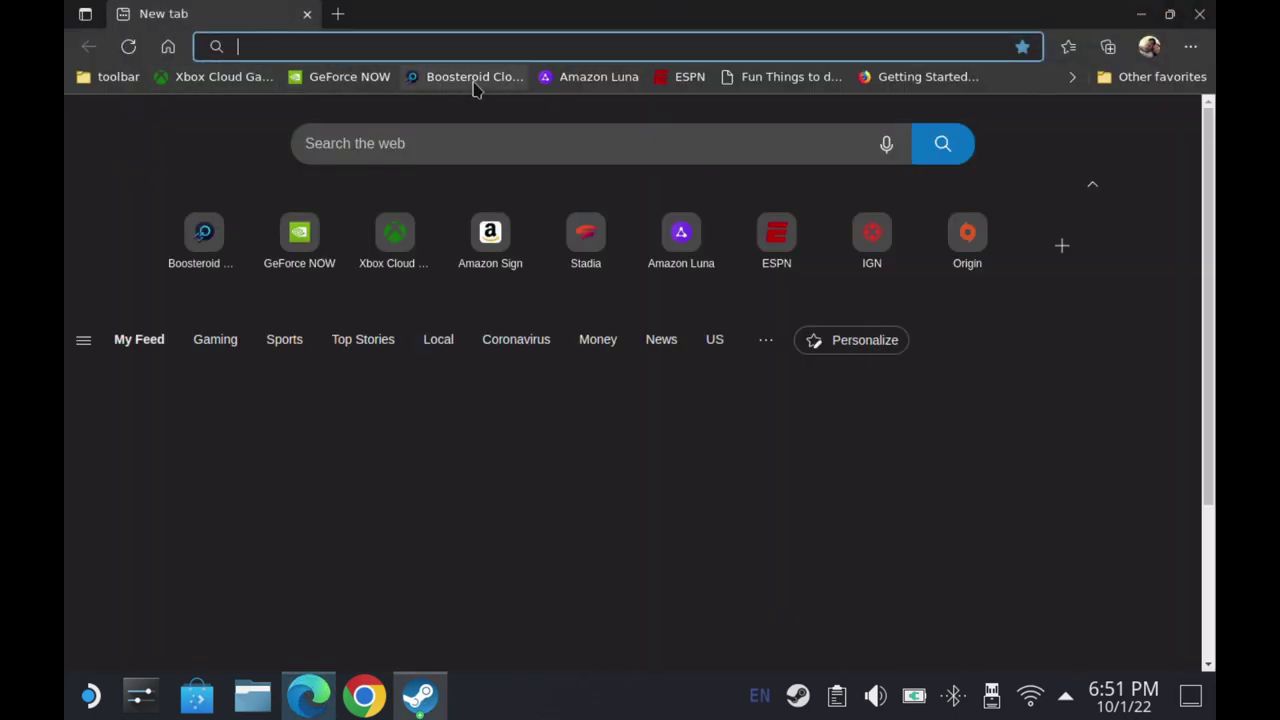
{"action": "left_click", "coordinate": [472, 79]}
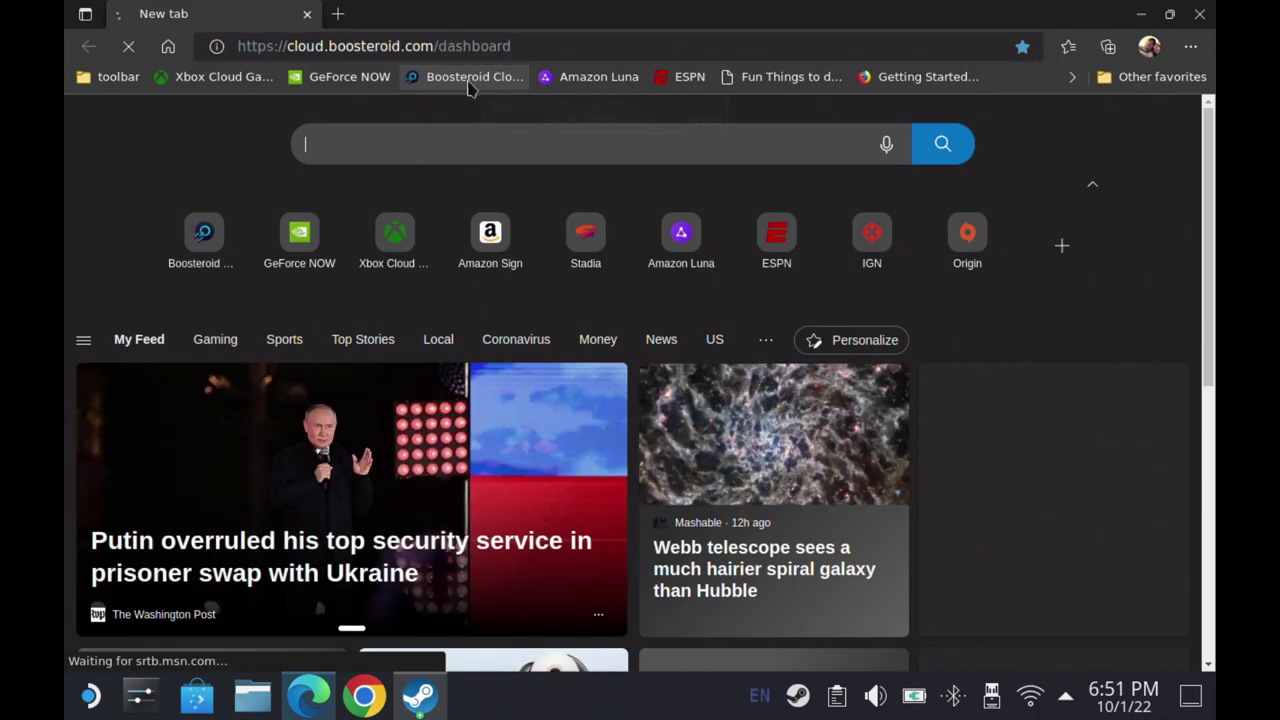
{"action": "left_click", "coordinate": [508, 46]}
{"action": "right_click", "coordinate": [505, 62]}
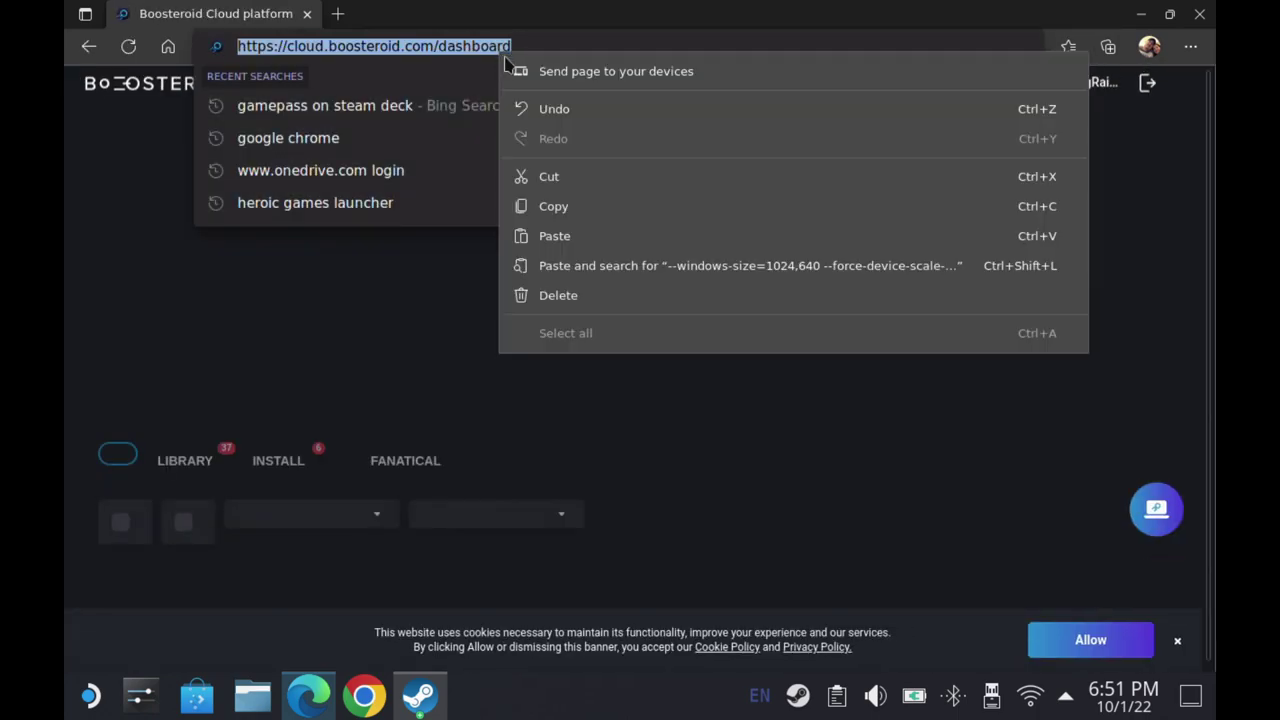
{"action": "left_click", "coordinate": [517, 206]}
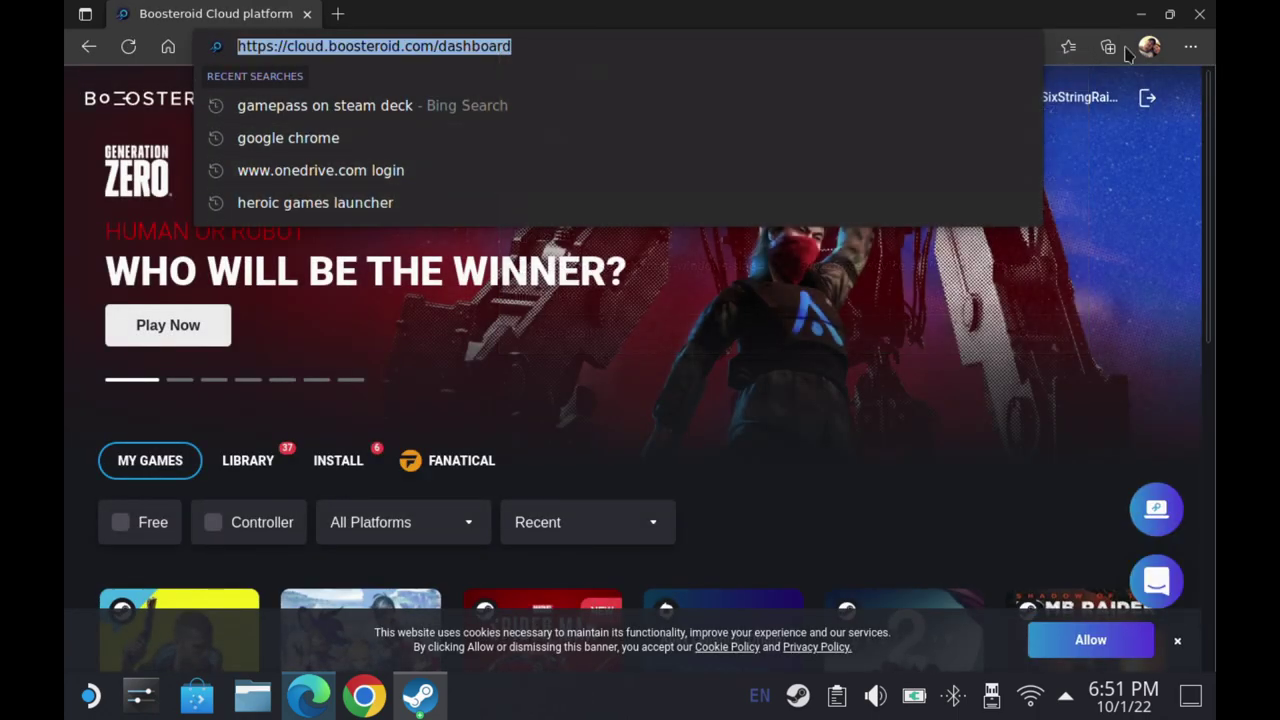
{"action": "left_click", "coordinate": [1201, 14]}
{"action": "left_click_drag", "start_coordinate": [877, 490], "coordinate": [971, 487]}
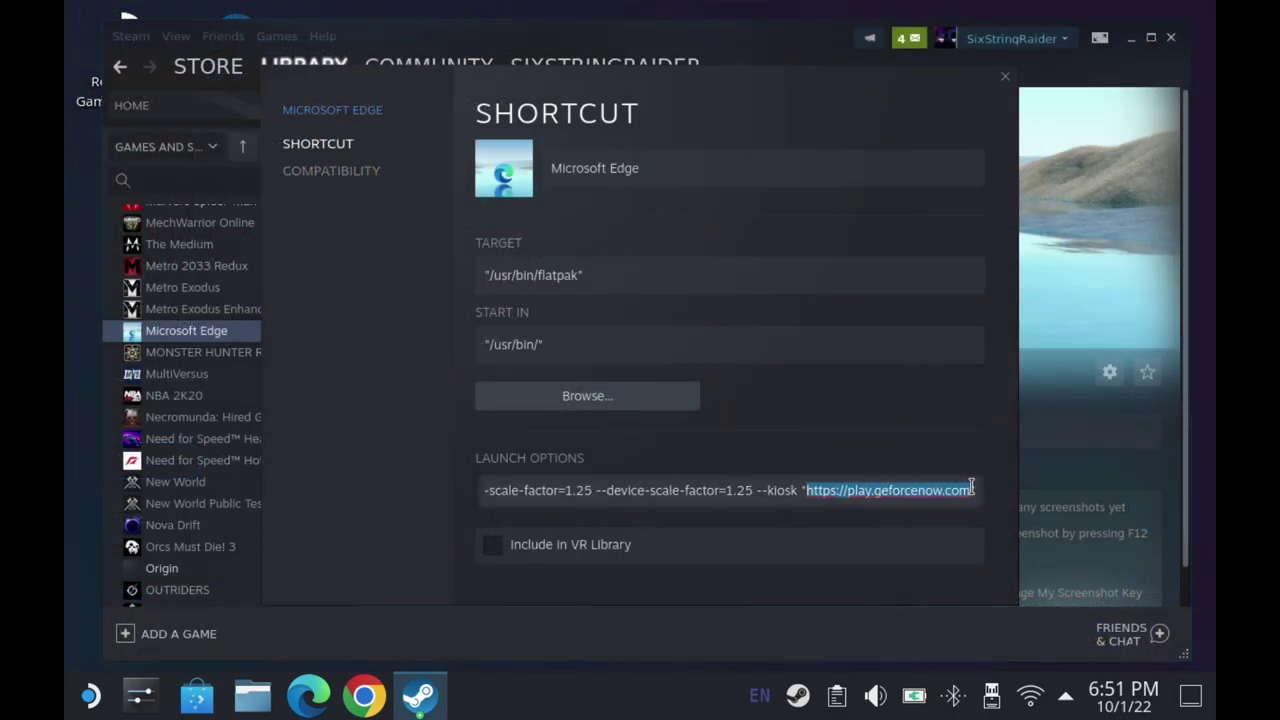
{"action": "right_click", "coordinate": [962, 489]}
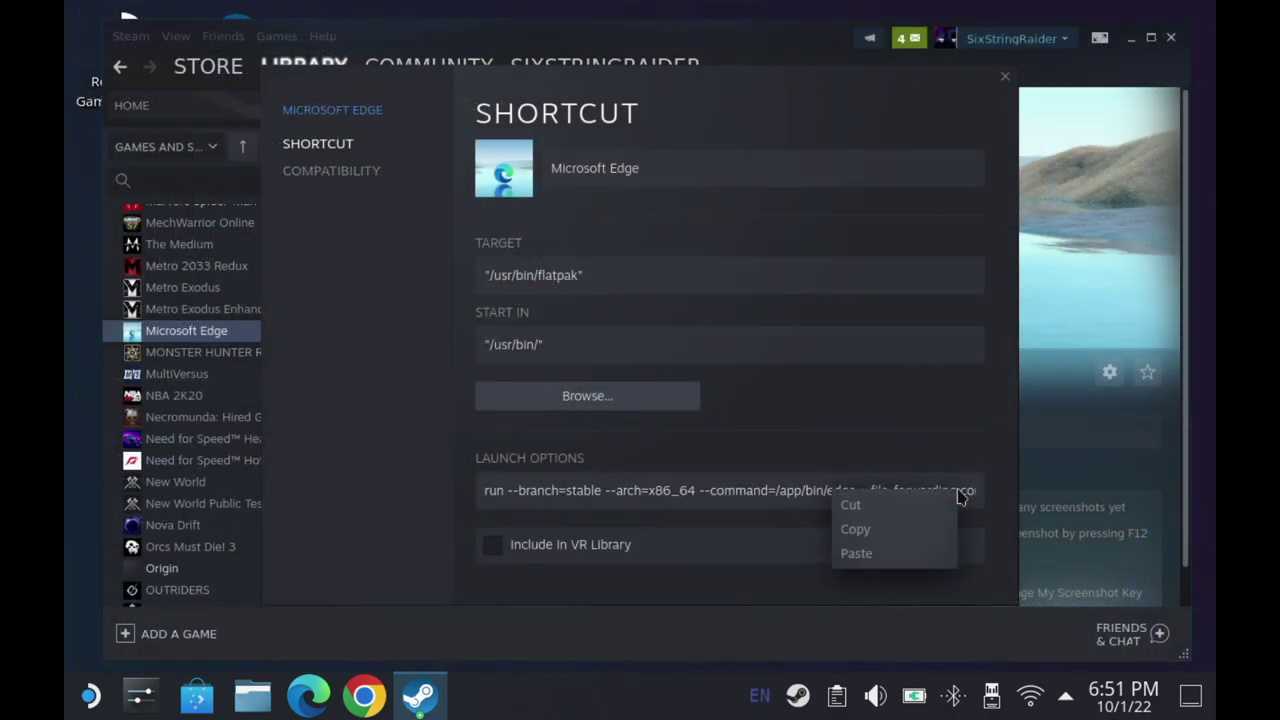
{"action": "left_click", "coordinate": [894, 555]}
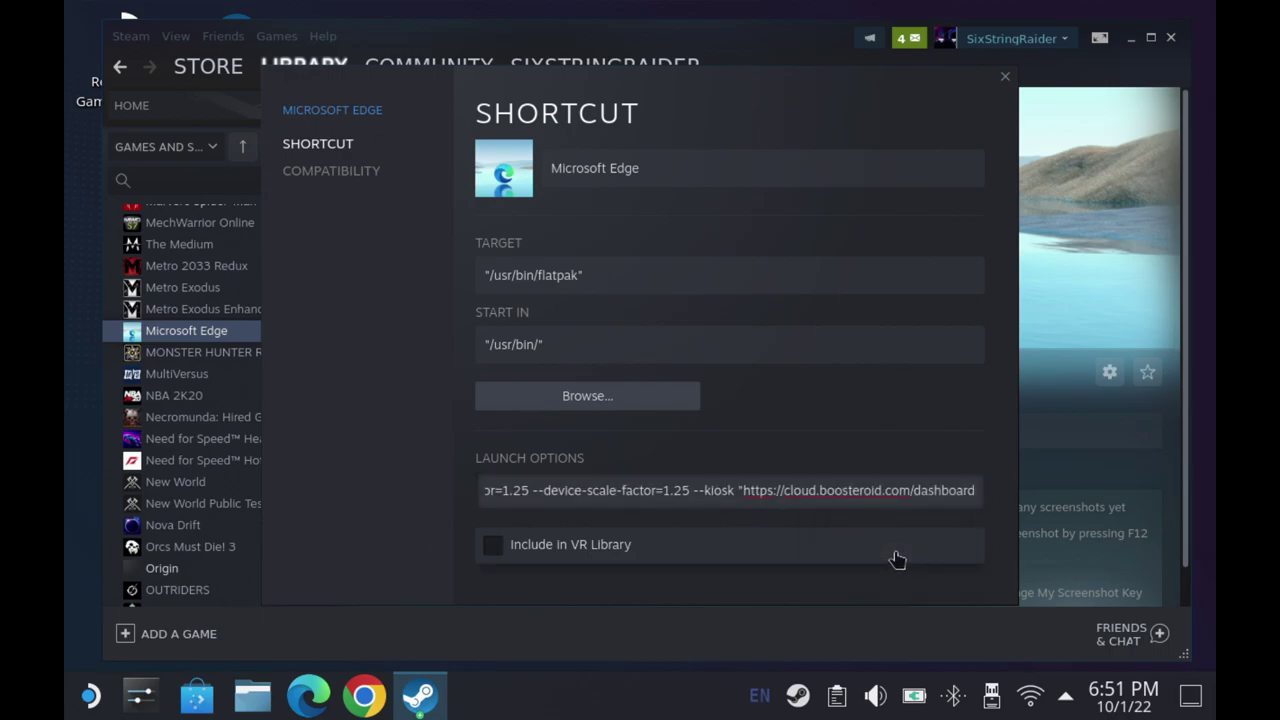
{"action": "left_click", "coordinate": [993, 470]}
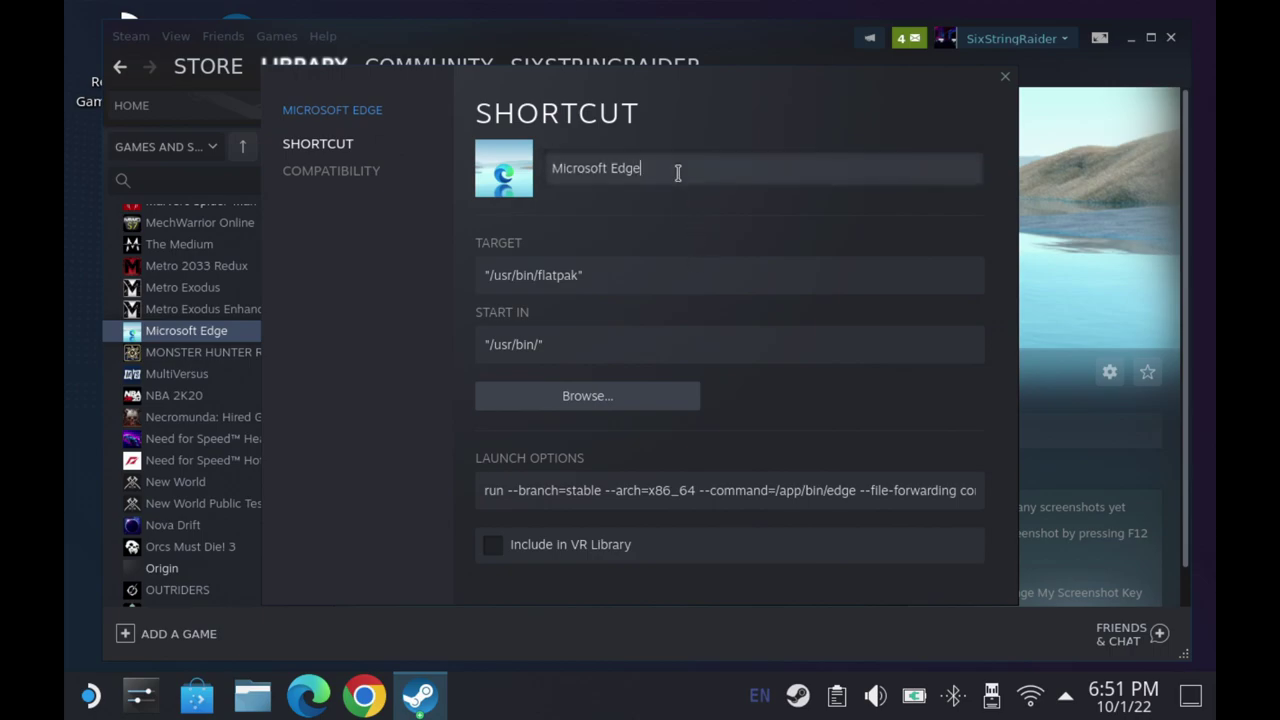
- Rename the Microsoft Edge shortcut as Boosteroid
{"action": "key", "text": "BackSpace"}
{"action": "key", "text": "BackSpace"}
{"action": "key", "text": "BackSpace"}
{"action": "key", "text": "BackSpace"}
{"action": "key", "text": "BackSpace"}
{"action": "key", "text": "BackSpace"}
{"action": "key", "text": "BackSpace"}
{"action": "key", "text": "BackSpace"}
{"action": "key", "text": "BackSpace"}
{"action": "key", "text": "BackSpace"}
{"action": "key", "text": "BackSpace"}
{"action": "key", "text": "BackSpace"}
{"action": "key", "text": "BackSpace"}
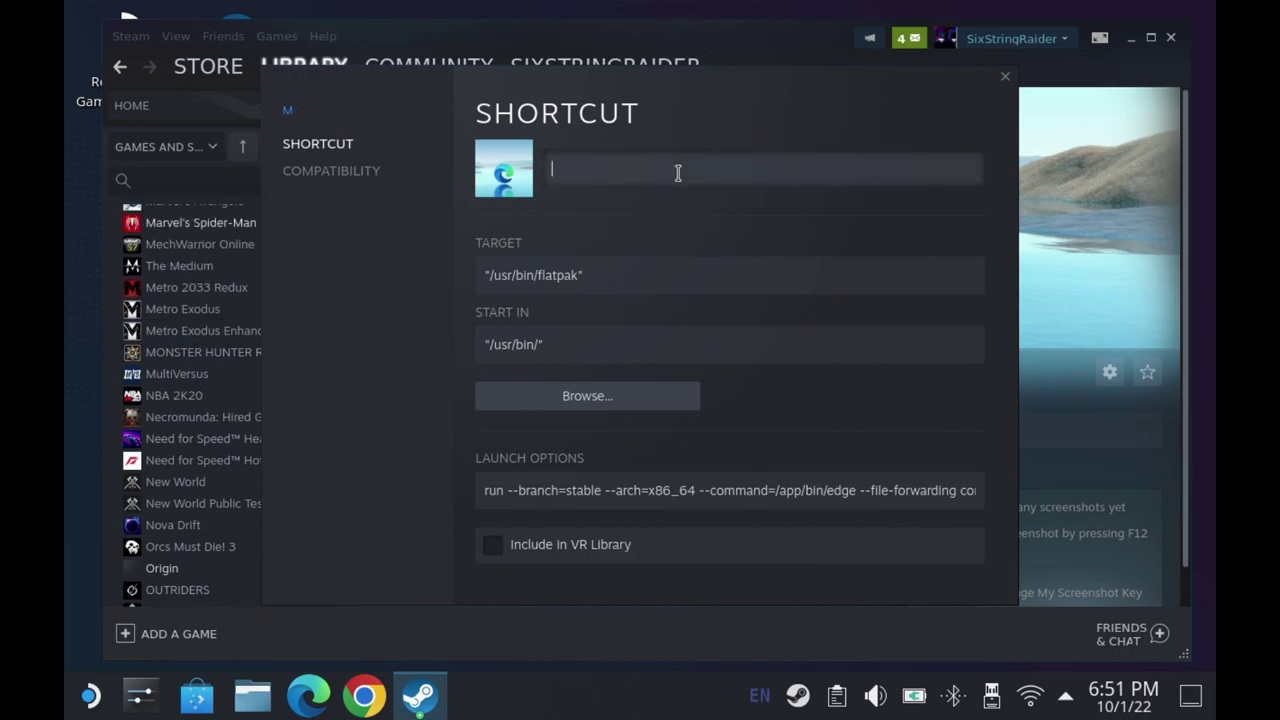
{"action": "type", "text": "Boosteroid"}
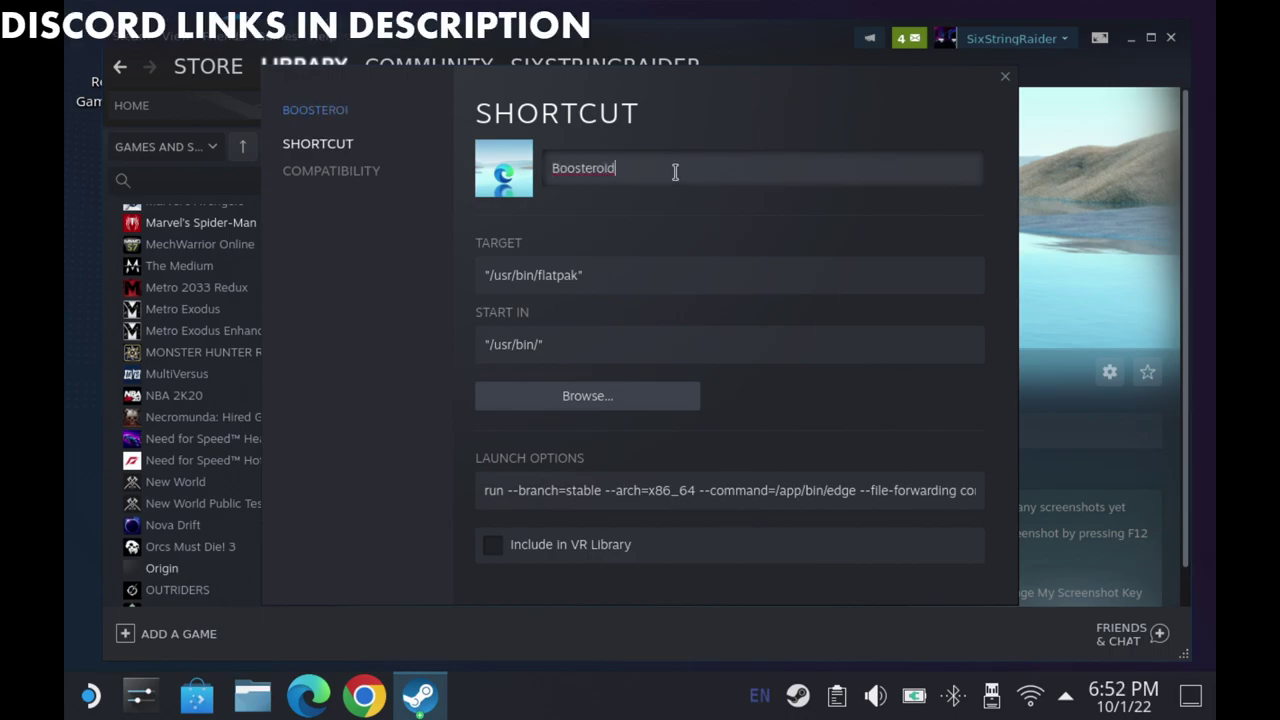
- Set the Boosteroid shortcut's icon to Boosteroid Icon.png from /home/deck/Downloads/SD Media Icons and close the properties
{"action": "left_click", "coordinate": [507, 169]}
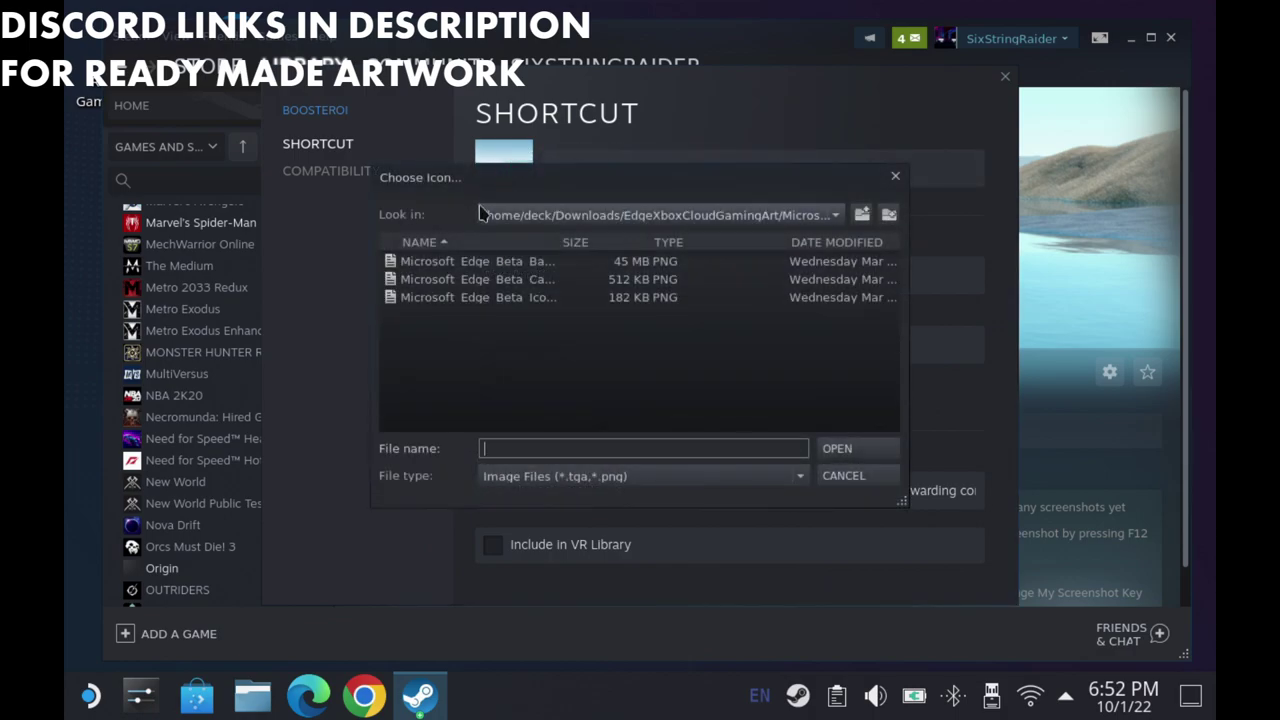
{"action": "left_click", "coordinate": [693, 218]}
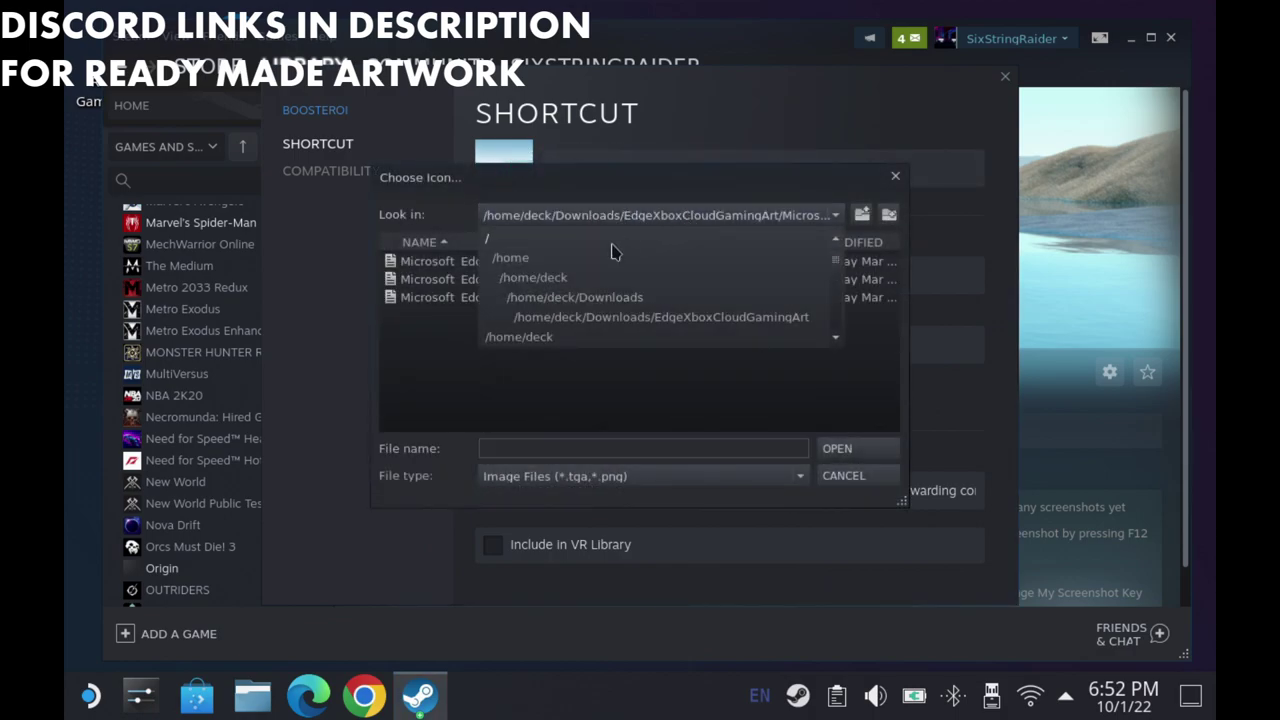
{"action": "left_click", "coordinate": [576, 283]}
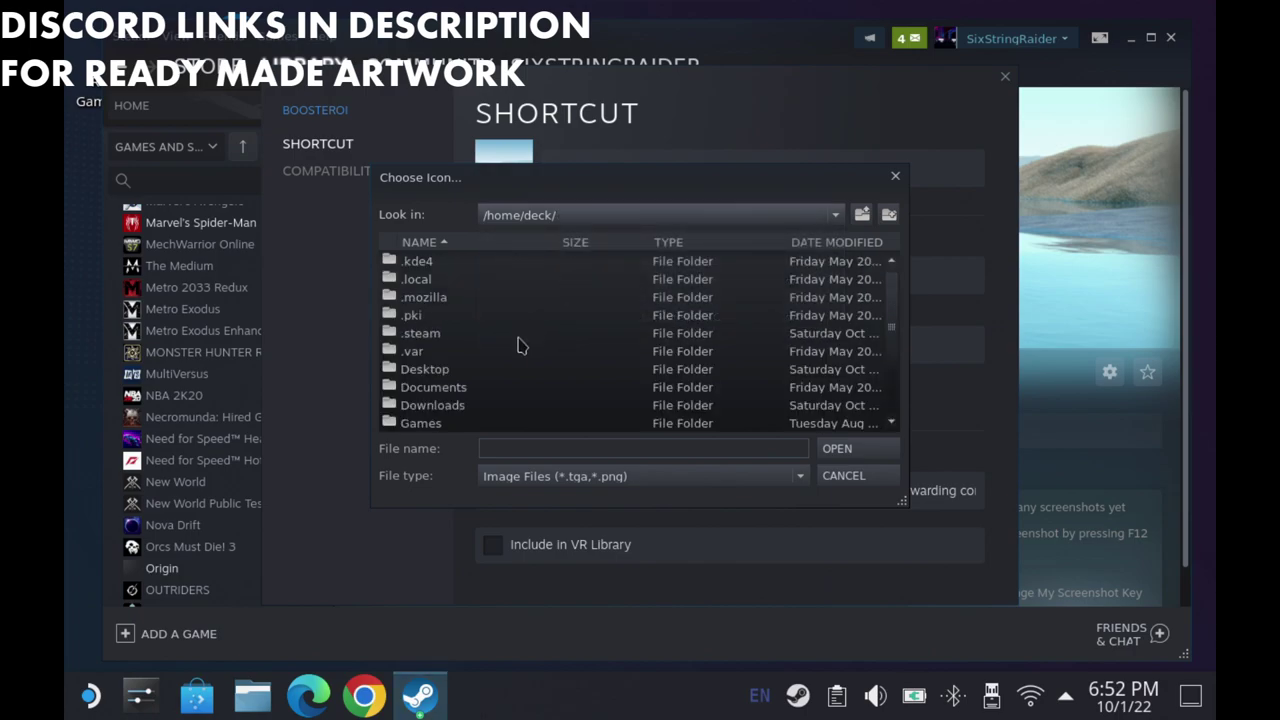
{"action": "double_click", "coordinate": [475, 405]}
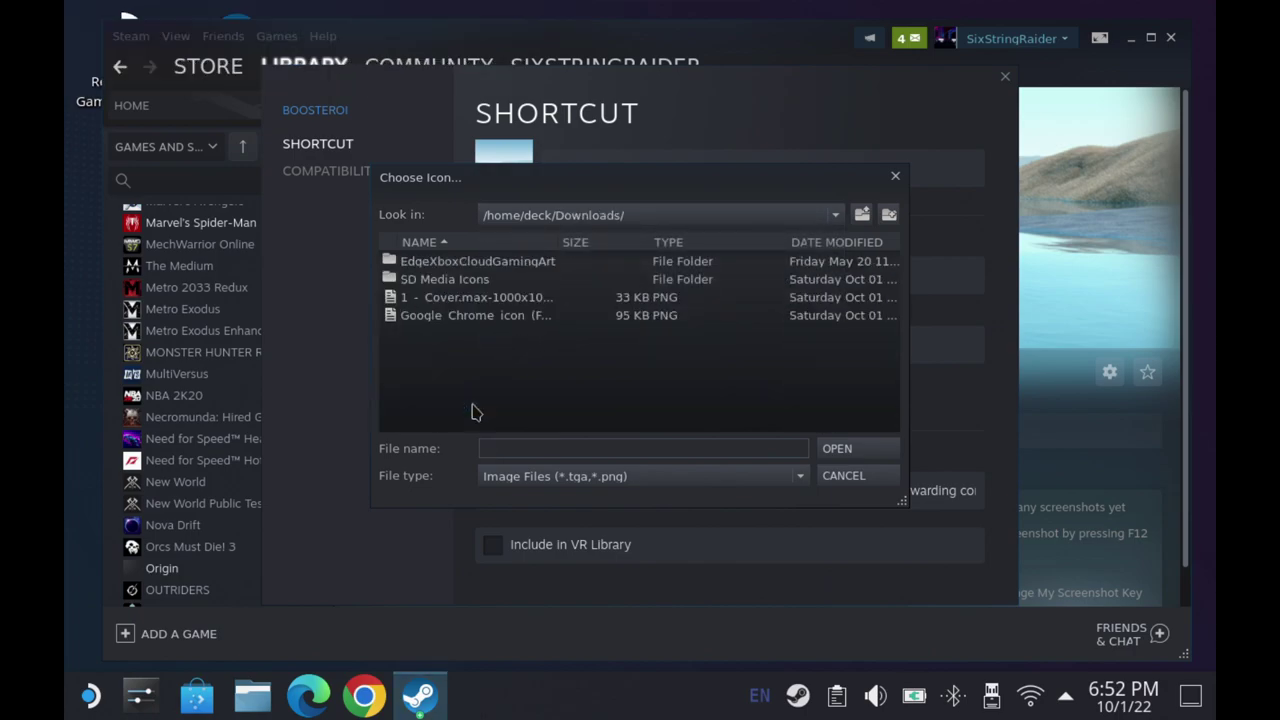
{"action": "double_click", "coordinate": [488, 280]}
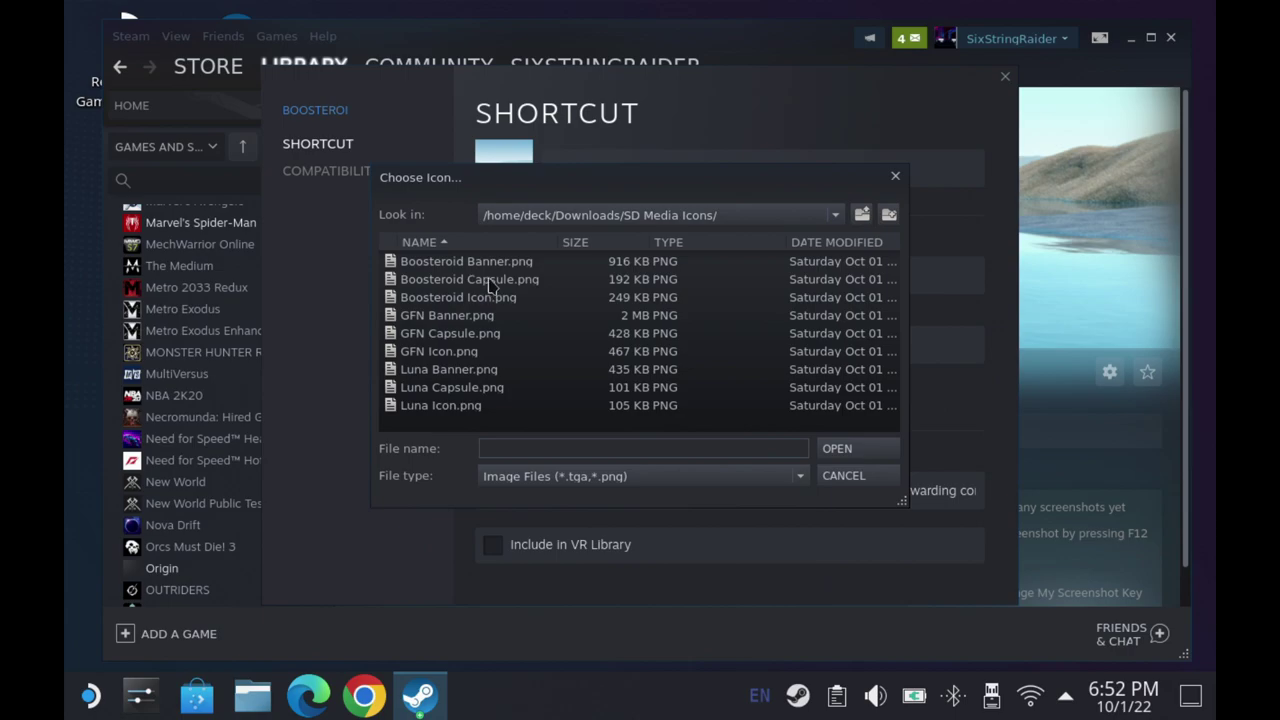
{"action": "double_click", "coordinate": [505, 298]}
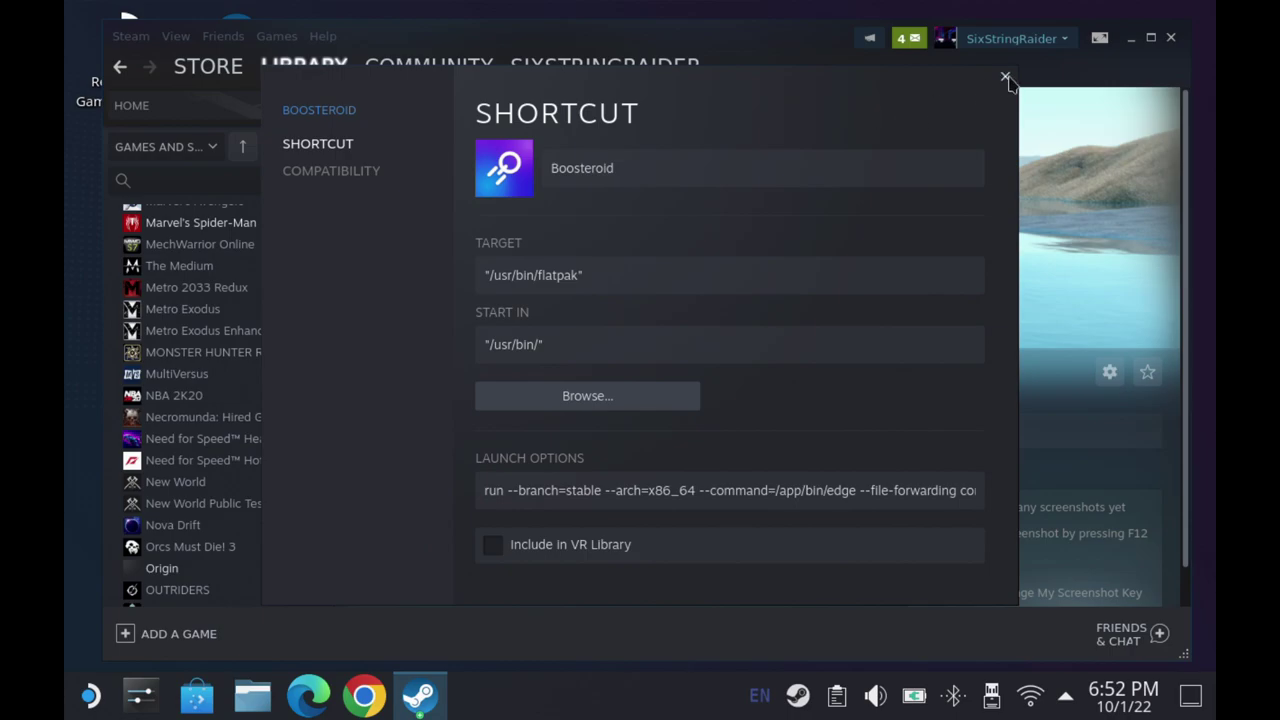
{"action": "left_click", "coordinate": [1004, 79]}
- Clear Boosteroid's custom background and replace it with Boosteroid Banner.png from the SD Media Icons folder
{"action": "right_click", "coordinate": [890, 181]}
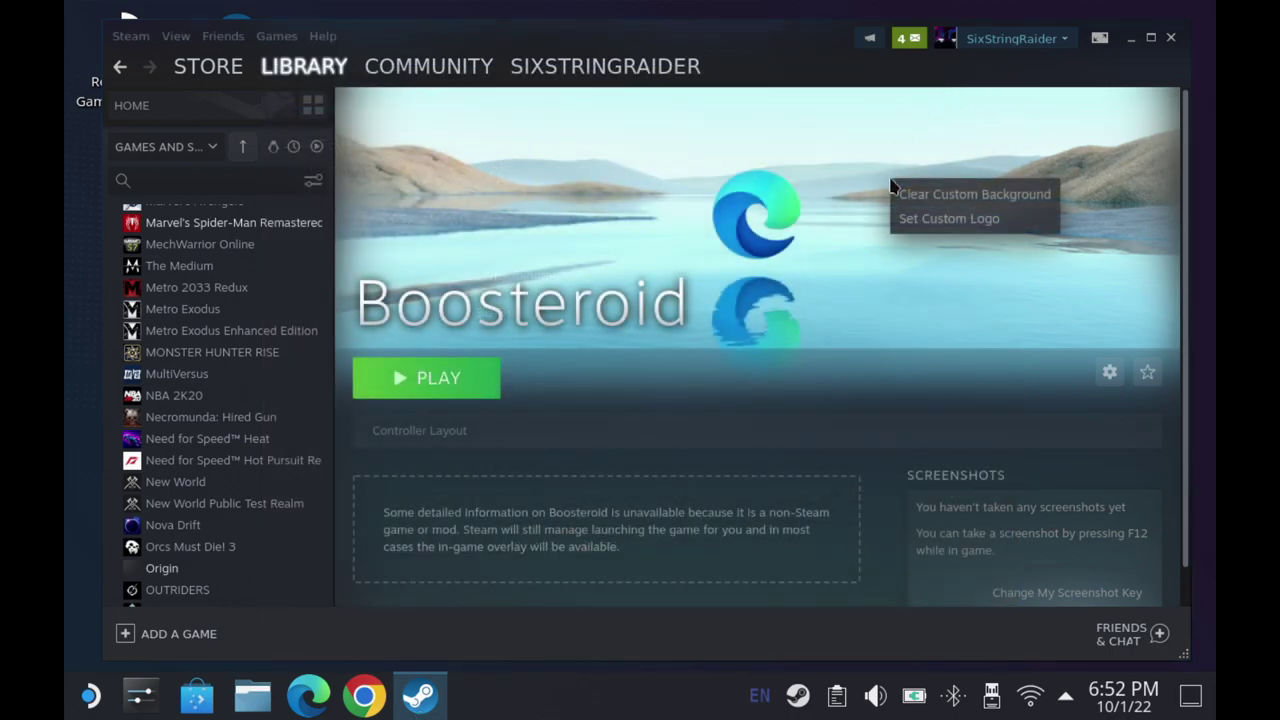
{"action": "left_click", "coordinate": [905, 194]}
{"action": "right_click", "coordinate": [800, 206]}
{"action": "left_click", "coordinate": [820, 215]}
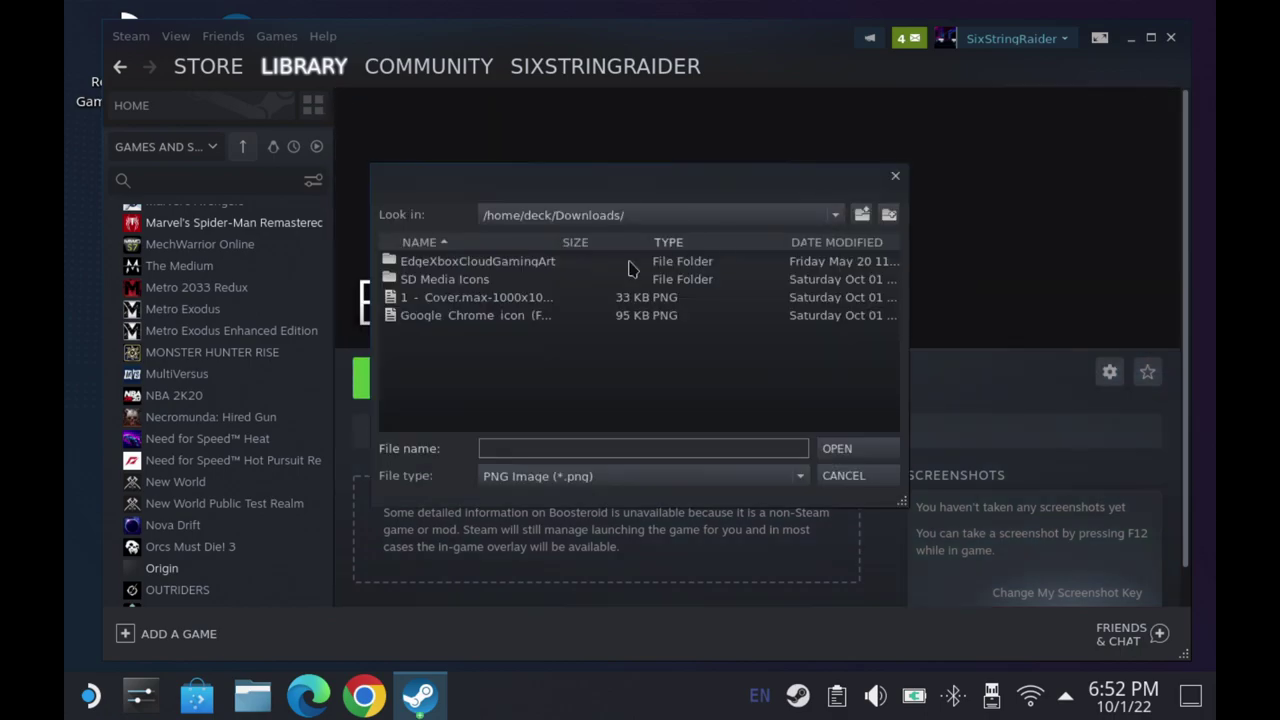
{"action": "double_click", "coordinate": [580, 280]}
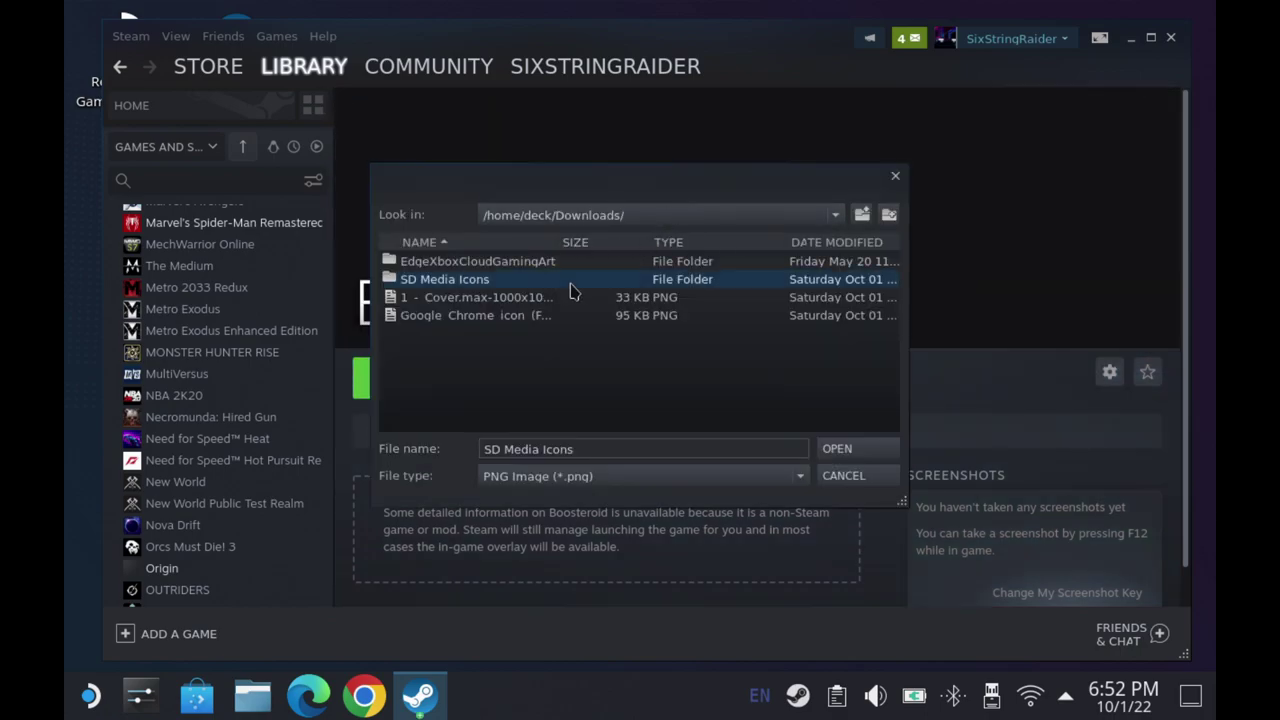
{"action": "double_click", "coordinate": [500, 262]}
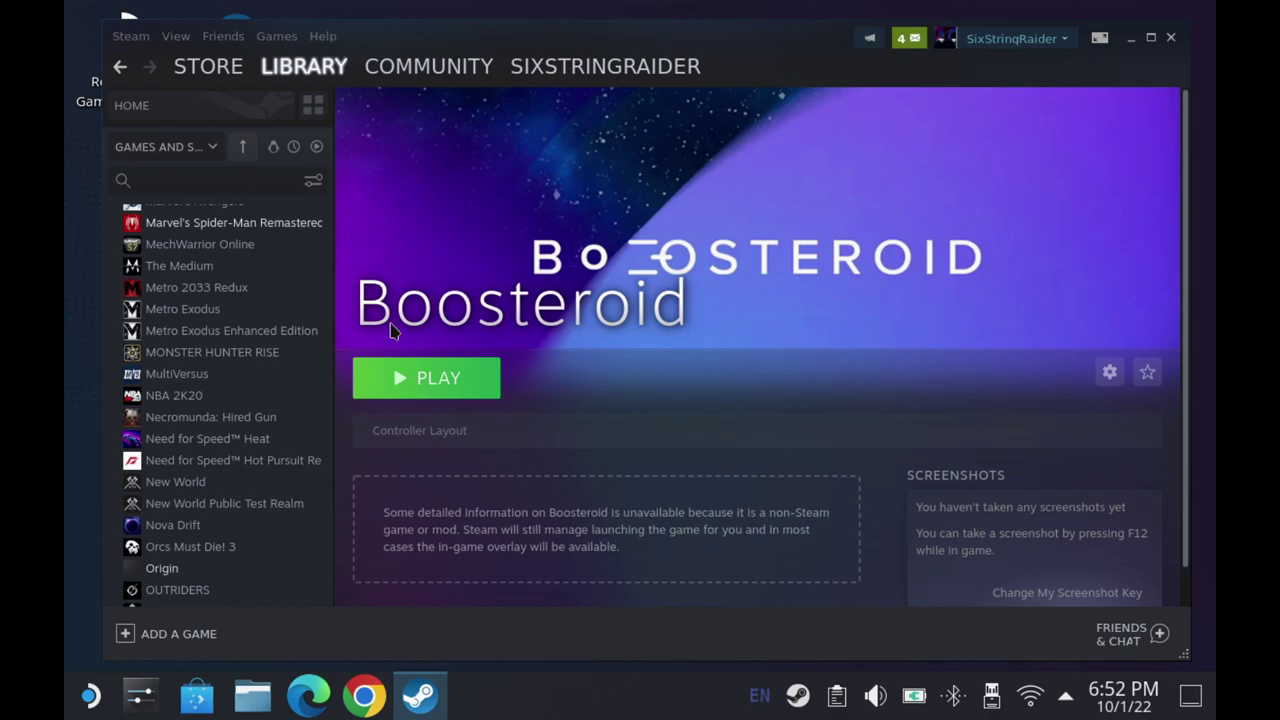
- Find Boosteroid in the library's game list and launch it
{"action": "scroll", "coordinate": [210, 347], "scroll_direction": "up", "scroll_amount": 5}
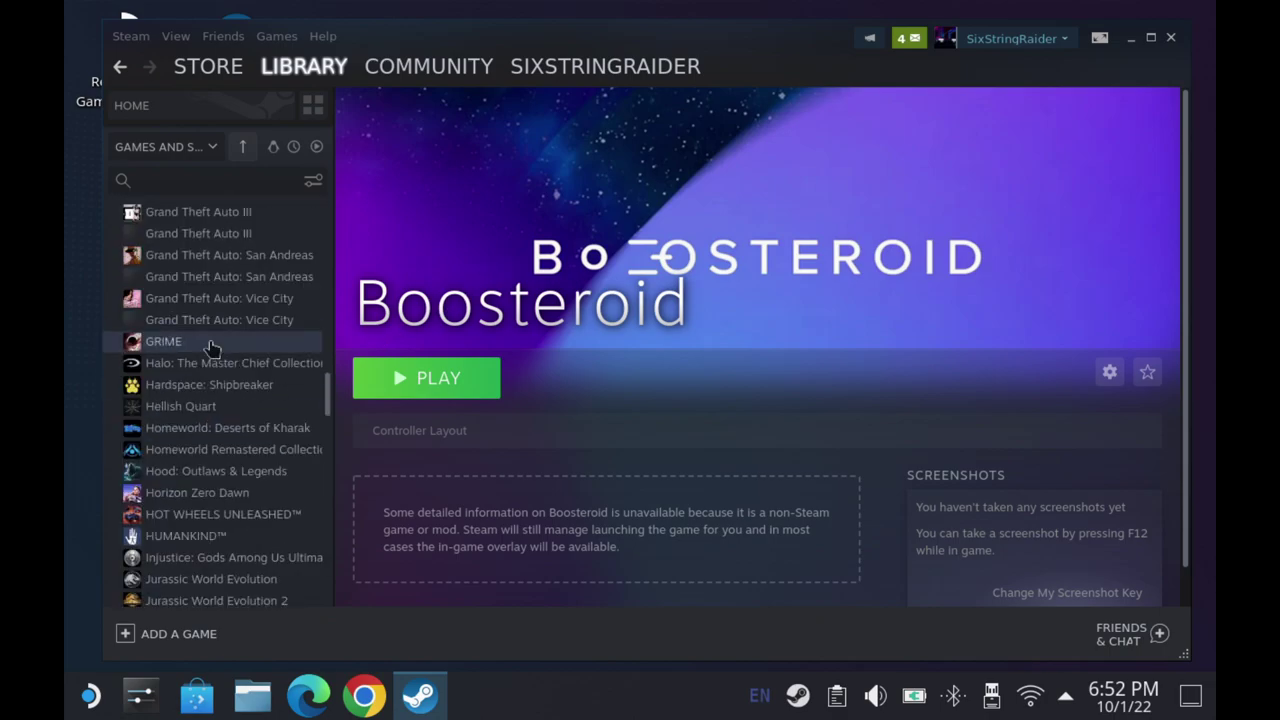
{"action": "scroll", "coordinate": [212, 360], "scroll_direction": "down", "scroll_amount": 5}
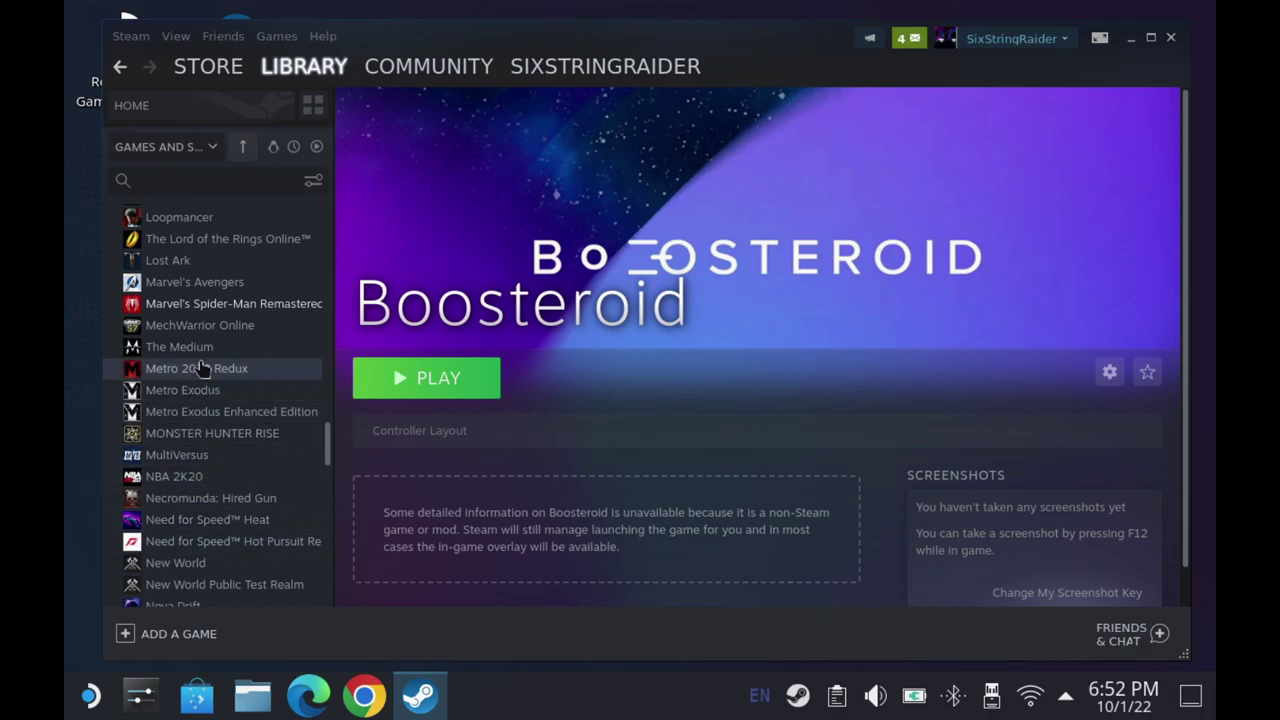
{"action": "scroll", "coordinate": [200, 368], "scroll_direction": "up", "scroll_amount": 15}
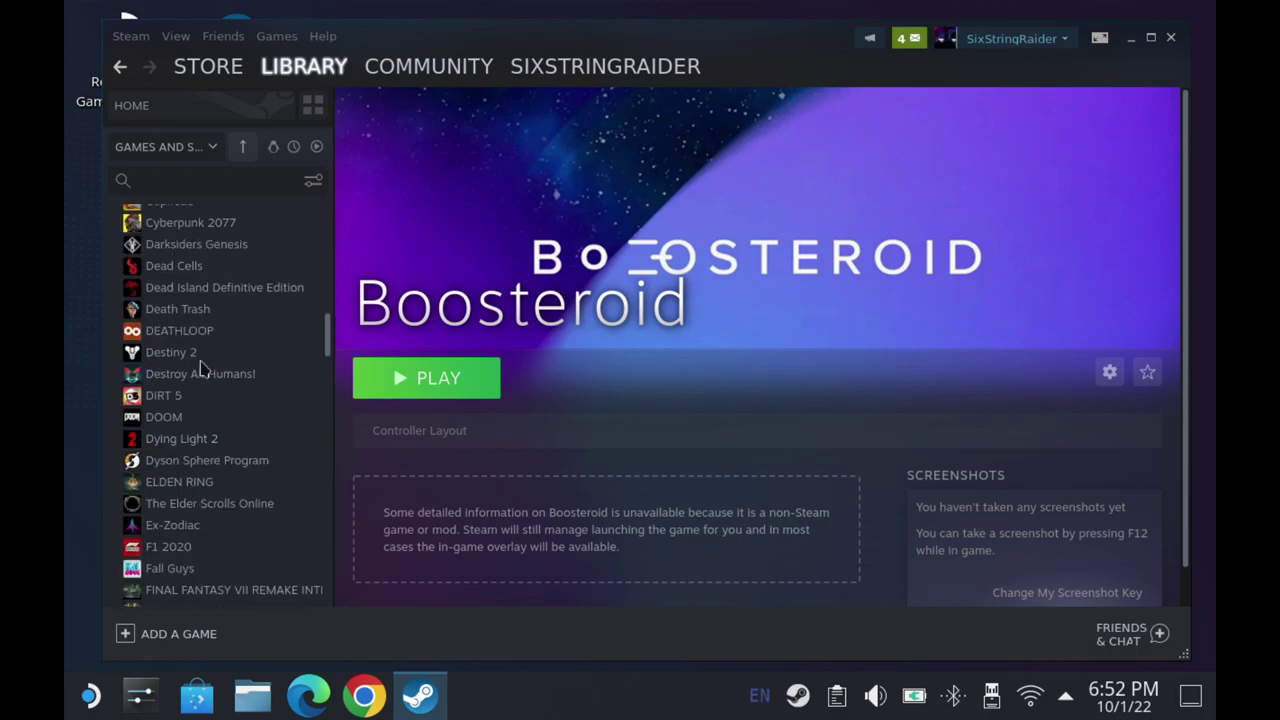
{"action": "scroll", "coordinate": [200, 368], "scroll_direction": "up", "scroll_amount": 5}
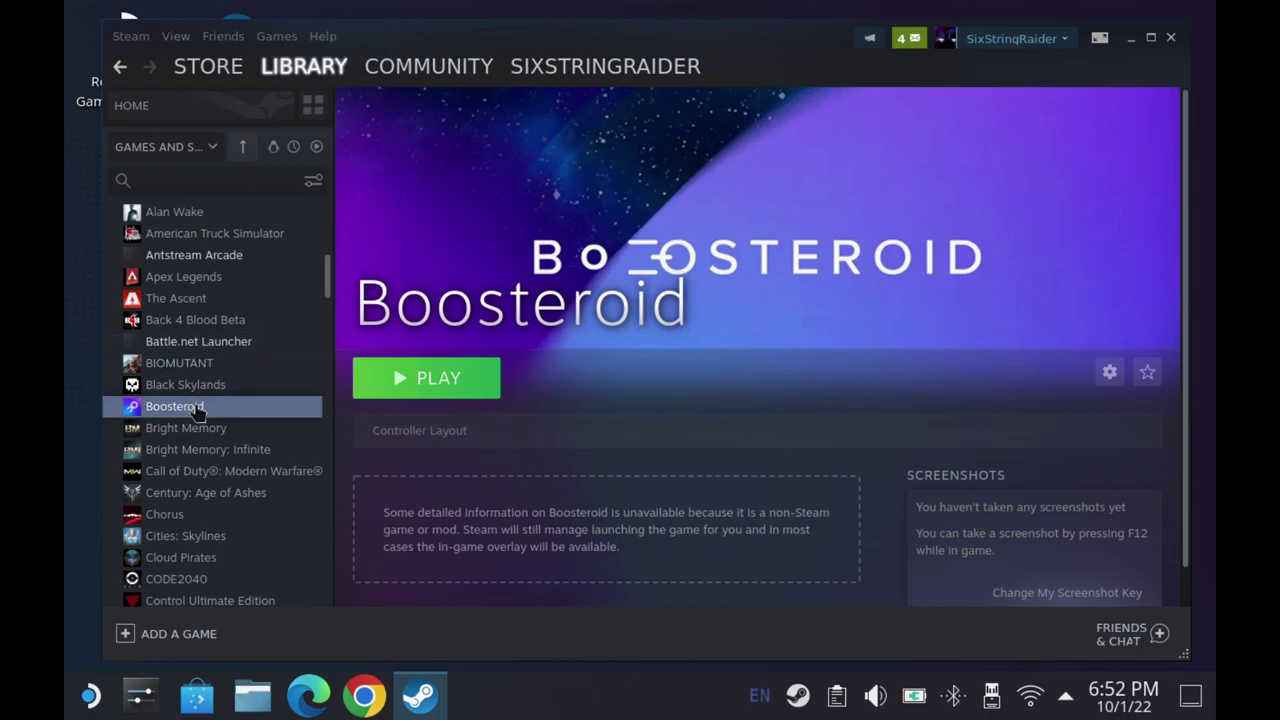
{"action": "left_click", "coordinate": [397, 378]}
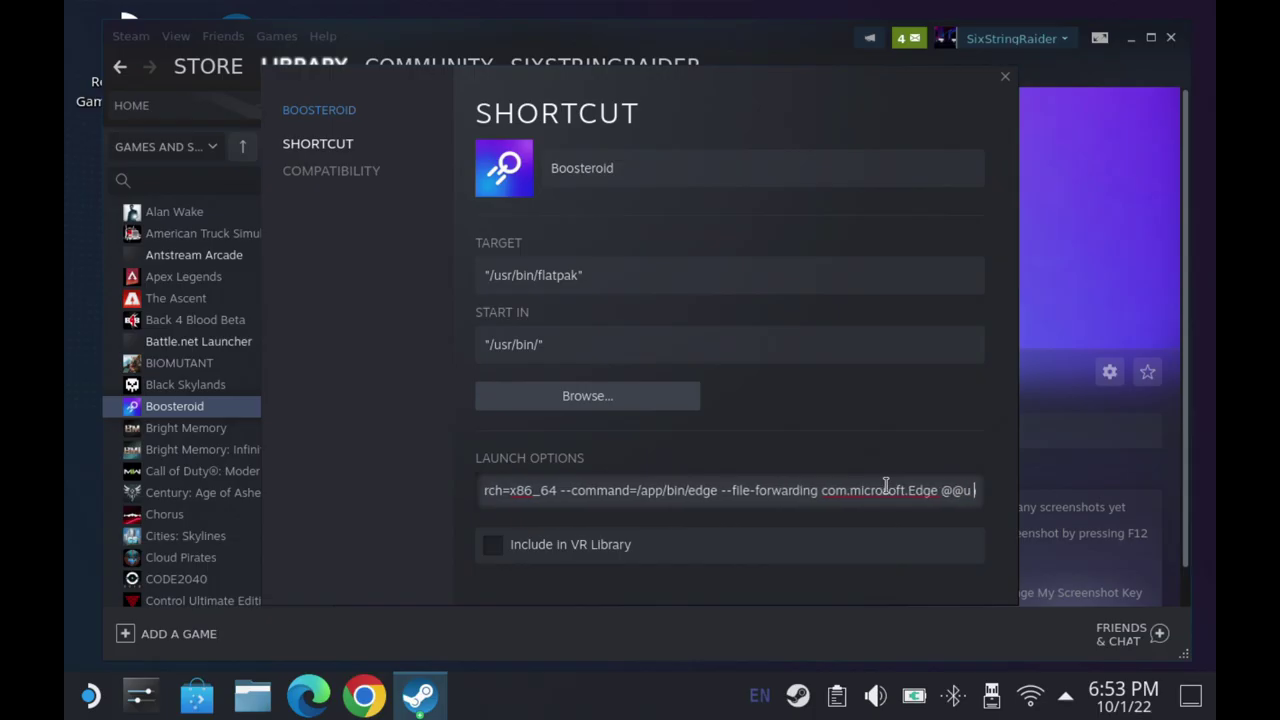
- Correct the Boosteroid shortcut's launch options by entering "@@ --windows-" after "@@u", and close the properties
{"action": "type", "text": "@@--windows-"}
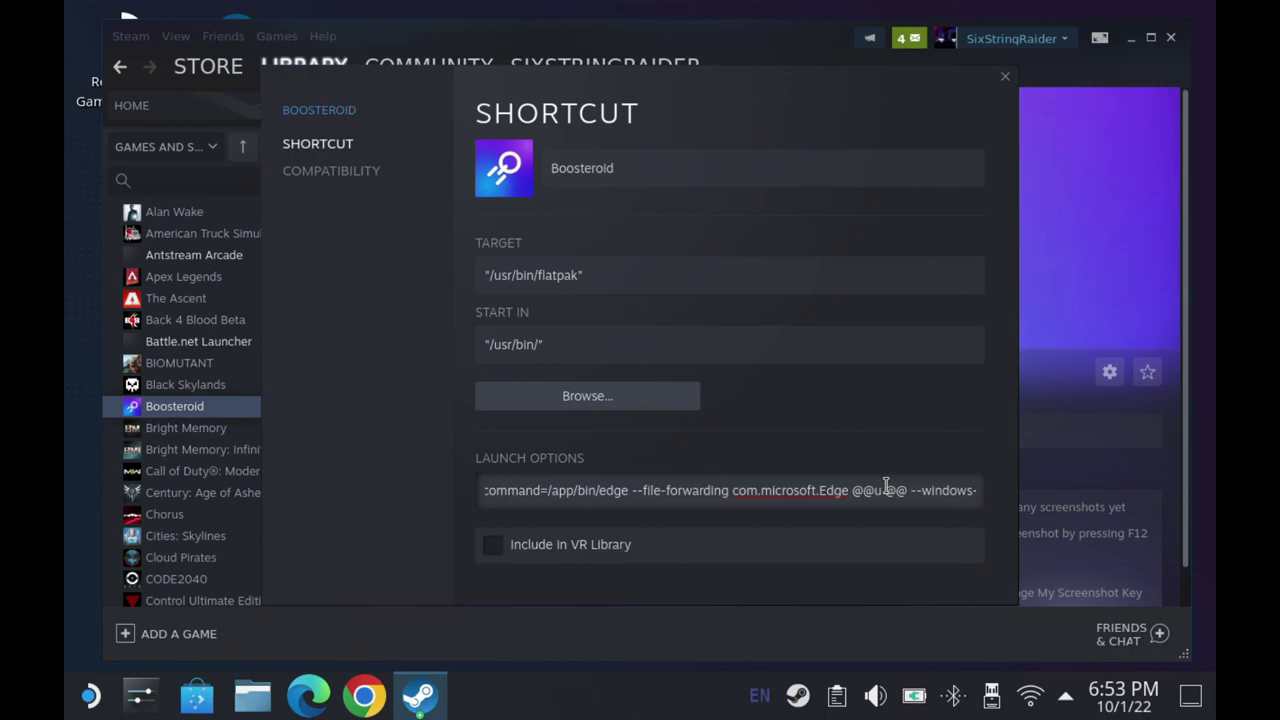
{"action": "left_click", "coordinate": [911, 405]}
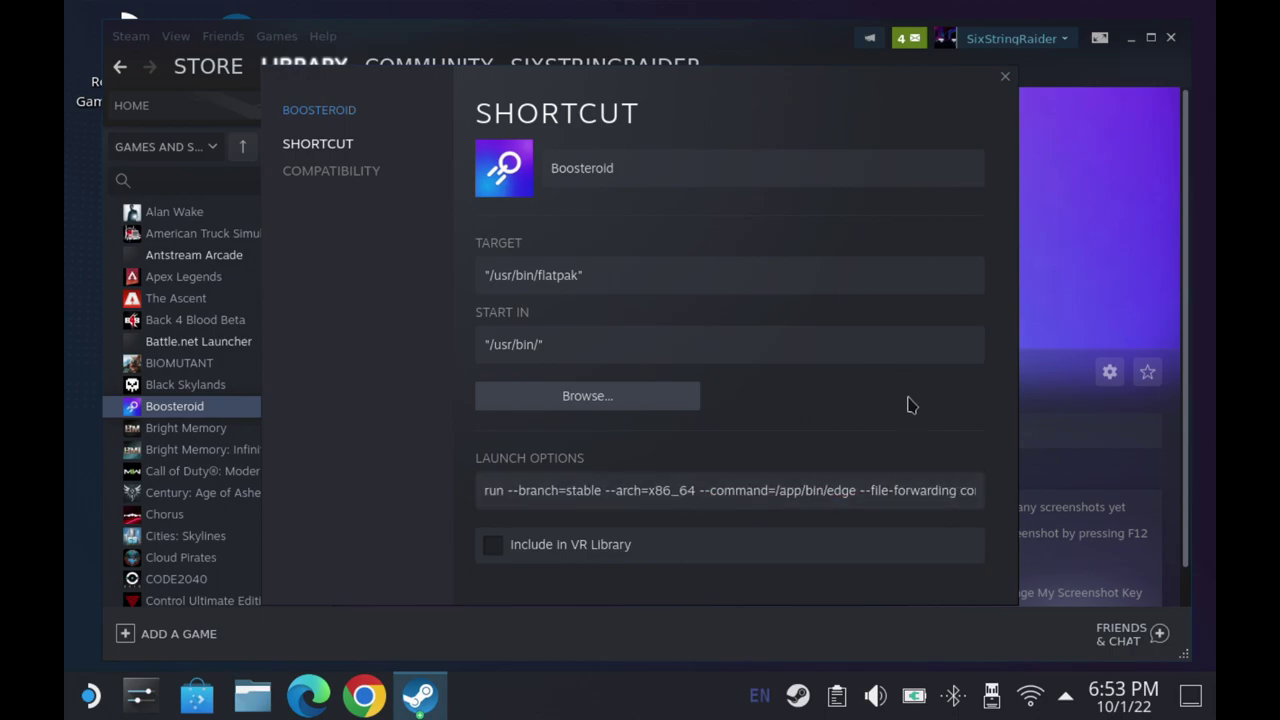
{"action": "left_click", "coordinate": [1005, 77]}
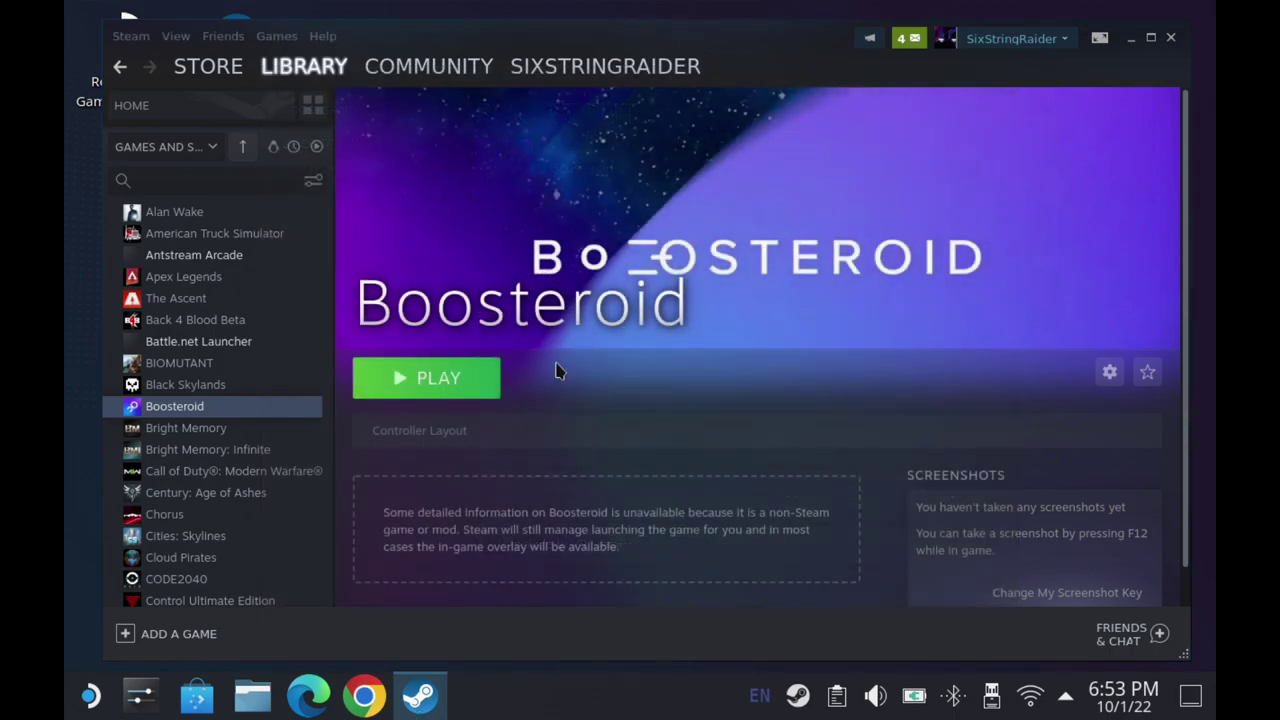
- Launch Boosteroid, look over its dashboard and allow the site's cookies
{"action": "left_click", "coordinate": [460, 381]}
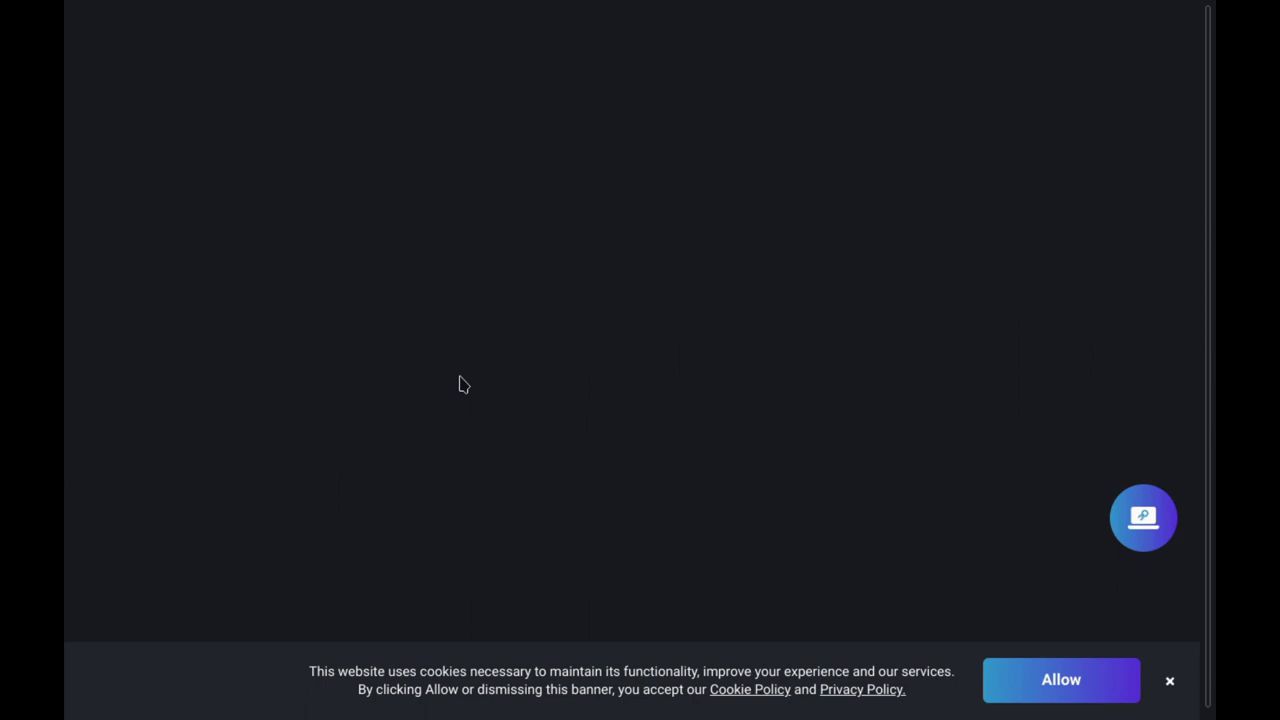
{"action": "scroll", "coordinate": [748, 486], "scroll_direction": "down", "scroll_amount": 2}
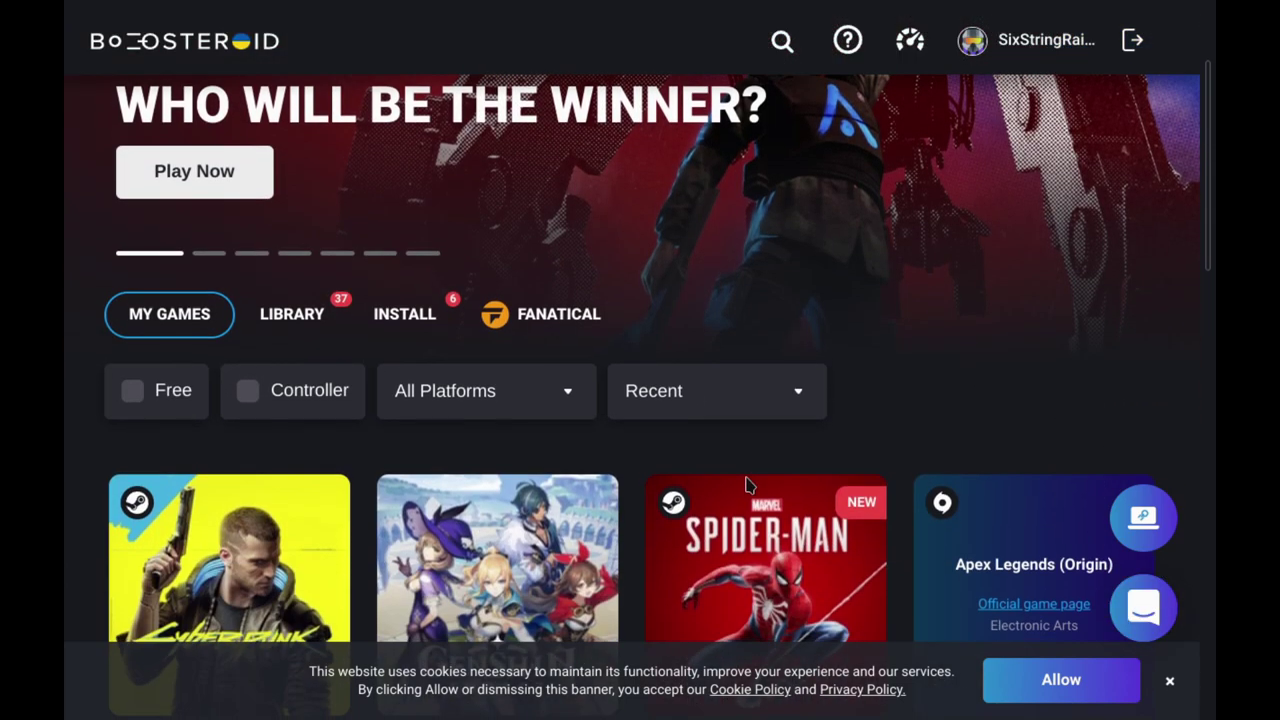
{"action": "scroll", "coordinate": [745, 486], "scroll_direction": "down", "scroll_amount": 2}
{"action": "scroll", "coordinate": [745, 486], "scroll_direction": "up", "scroll_amount": 4}
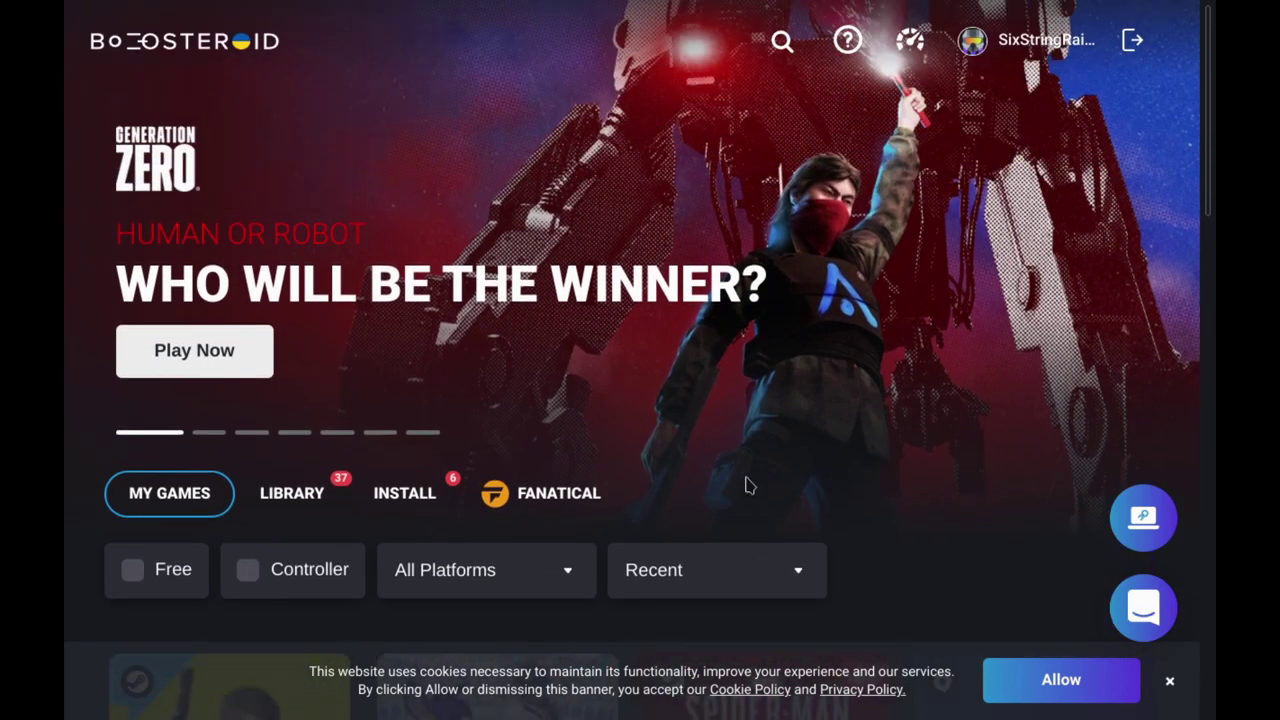
{"action": "left_click", "coordinate": [1065, 681]}
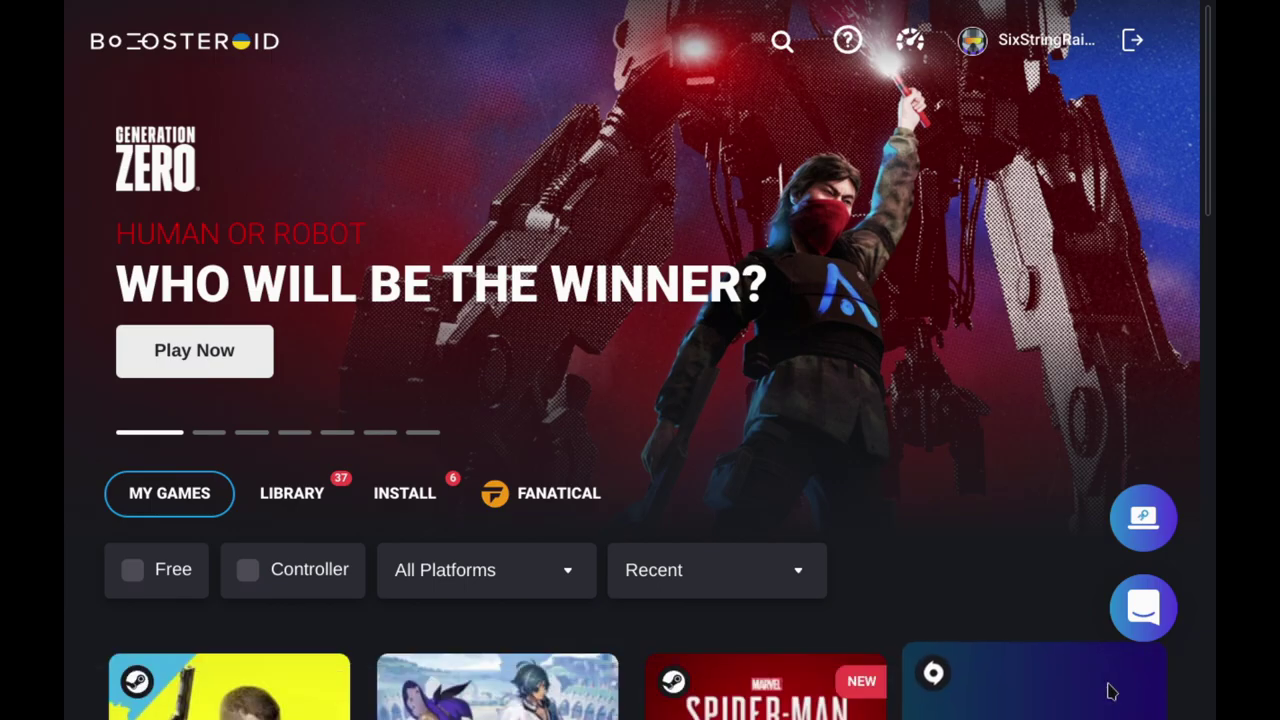
- Return to the Steam library home and replace Boosteroid's custom artwork with Boosteroid Capsule.png
{"action": "key", "text": "alt+Tab"}
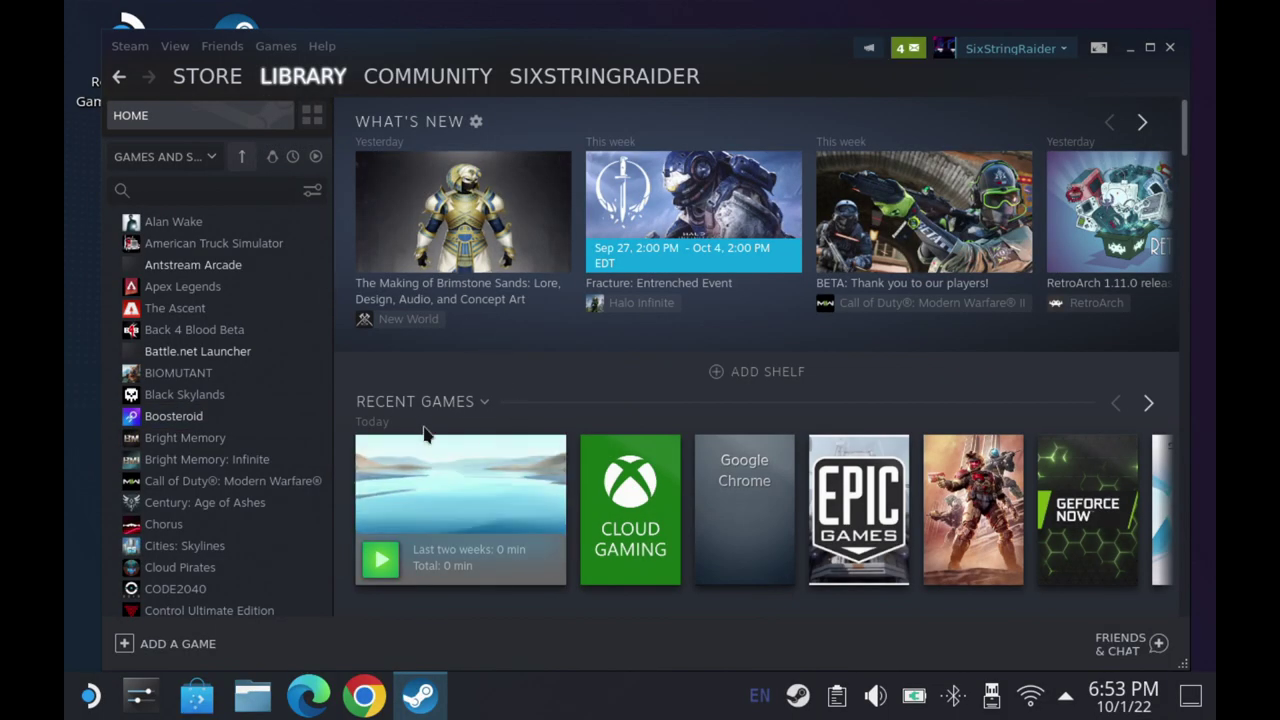
{"action": "right_click", "coordinate": [448, 472]}
{"action": "mouse_move", "coordinate": [531, 566]}
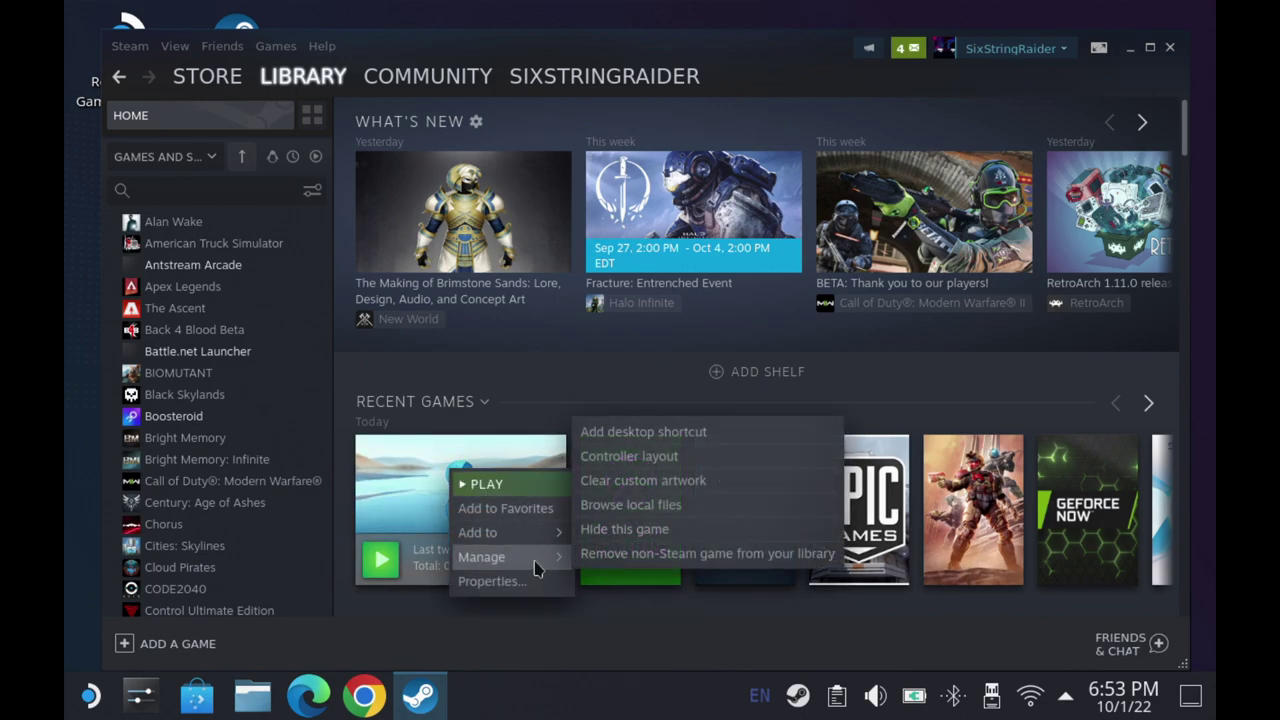
{"action": "left_click", "coordinate": [638, 482]}
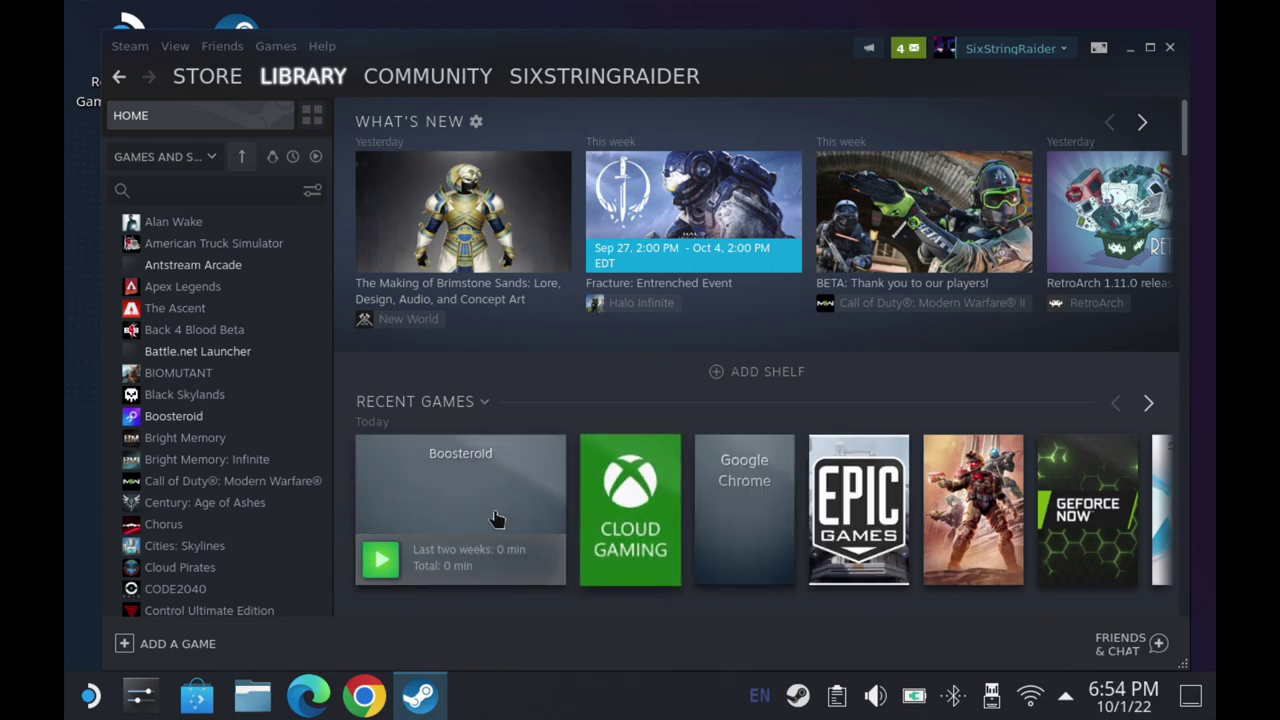
{"action": "right_click", "coordinate": [474, 500]}
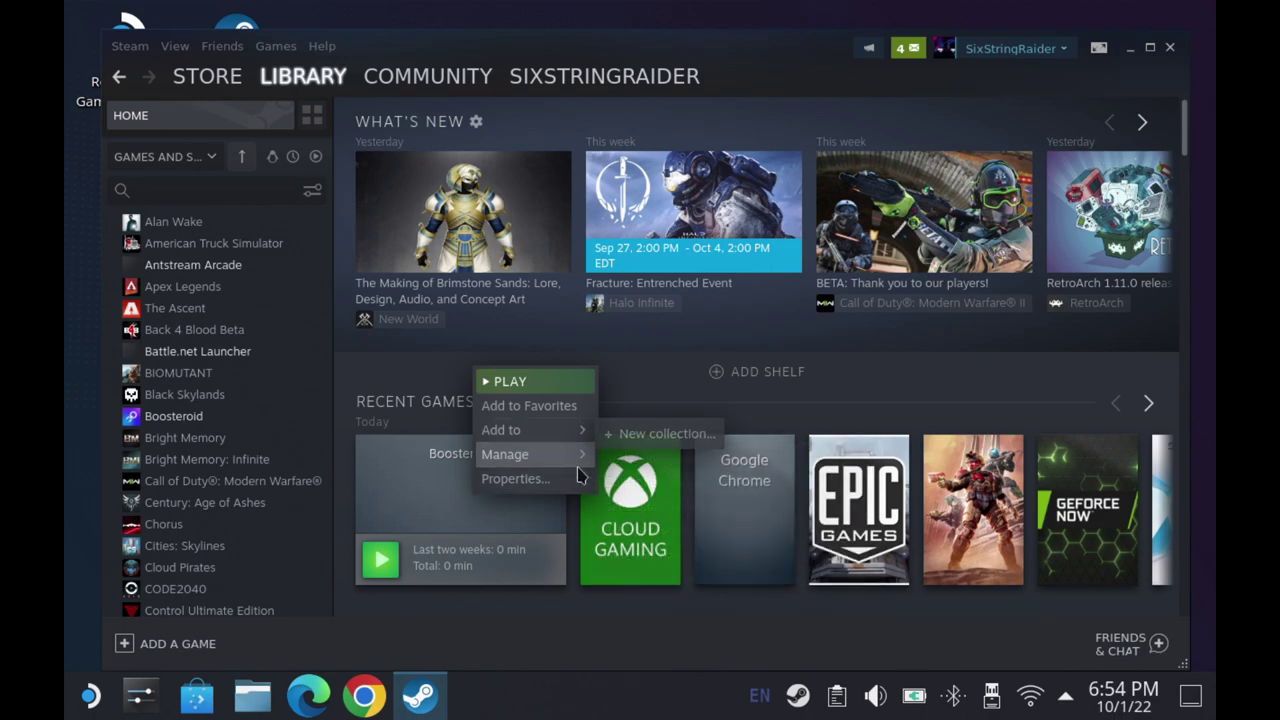
{"action": "mouse_move", "coordinate": [580, 458]}
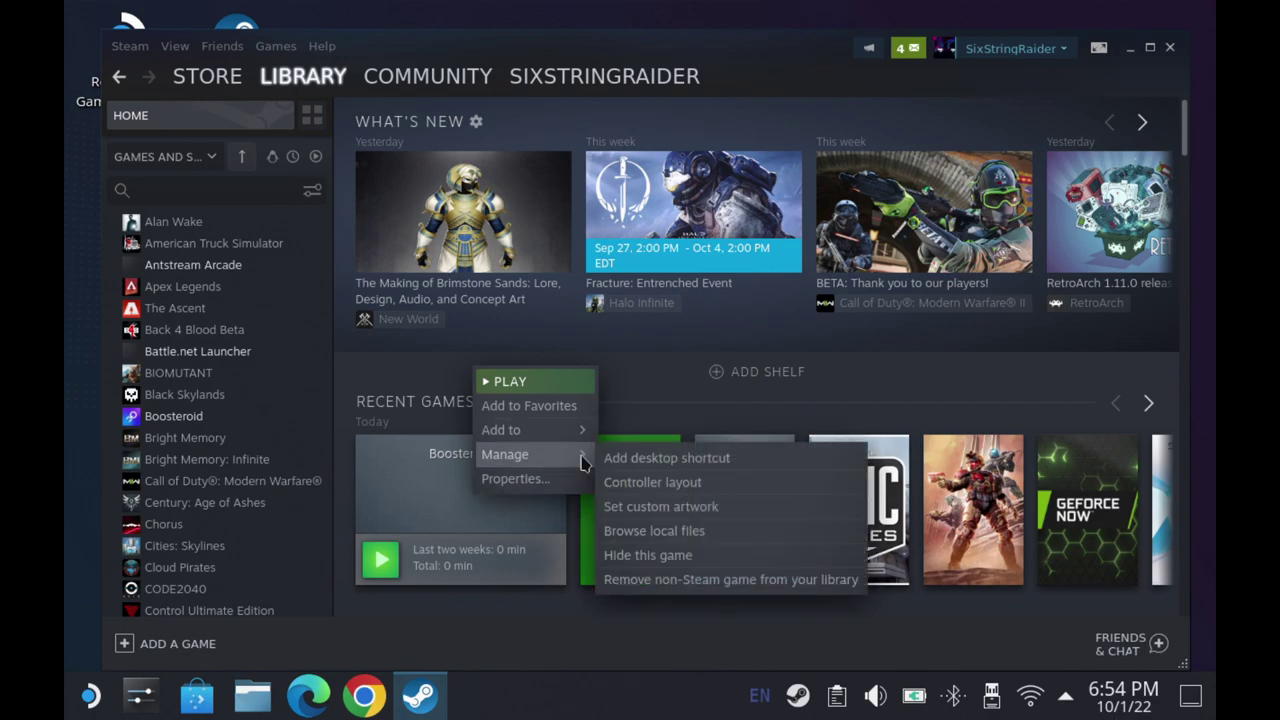
{"action": "left_click", "coordinate": [656, 506]}
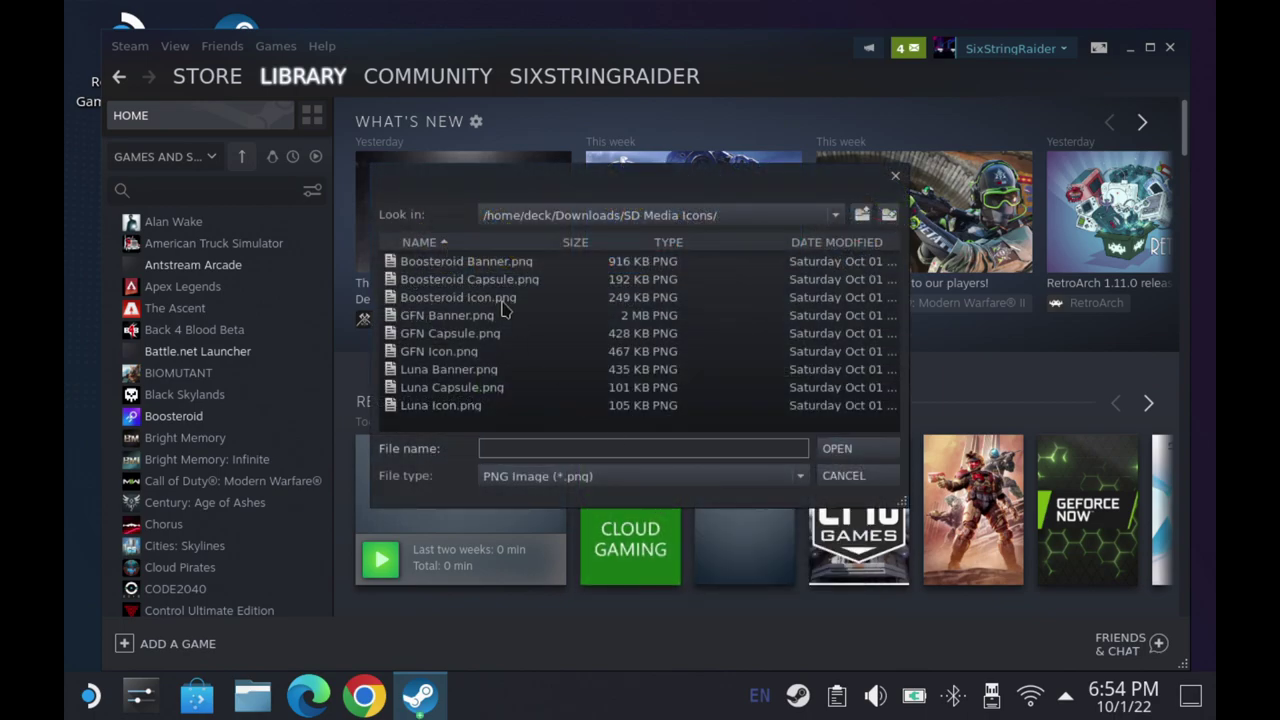
{"action": "double_click", "coordinate": [503, 281]}
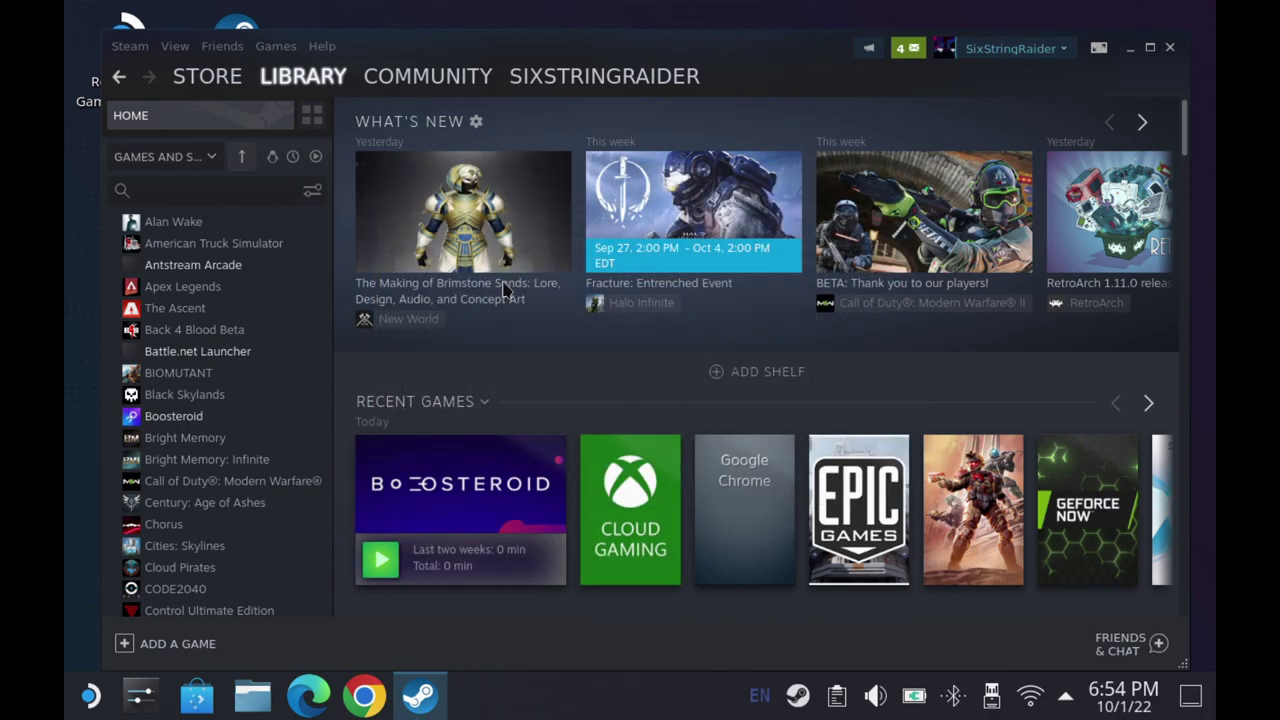
- Add Microsoft Edge to the library again as a non-Steam game
{"action": "left_click", "coordinate": [231, 422]}
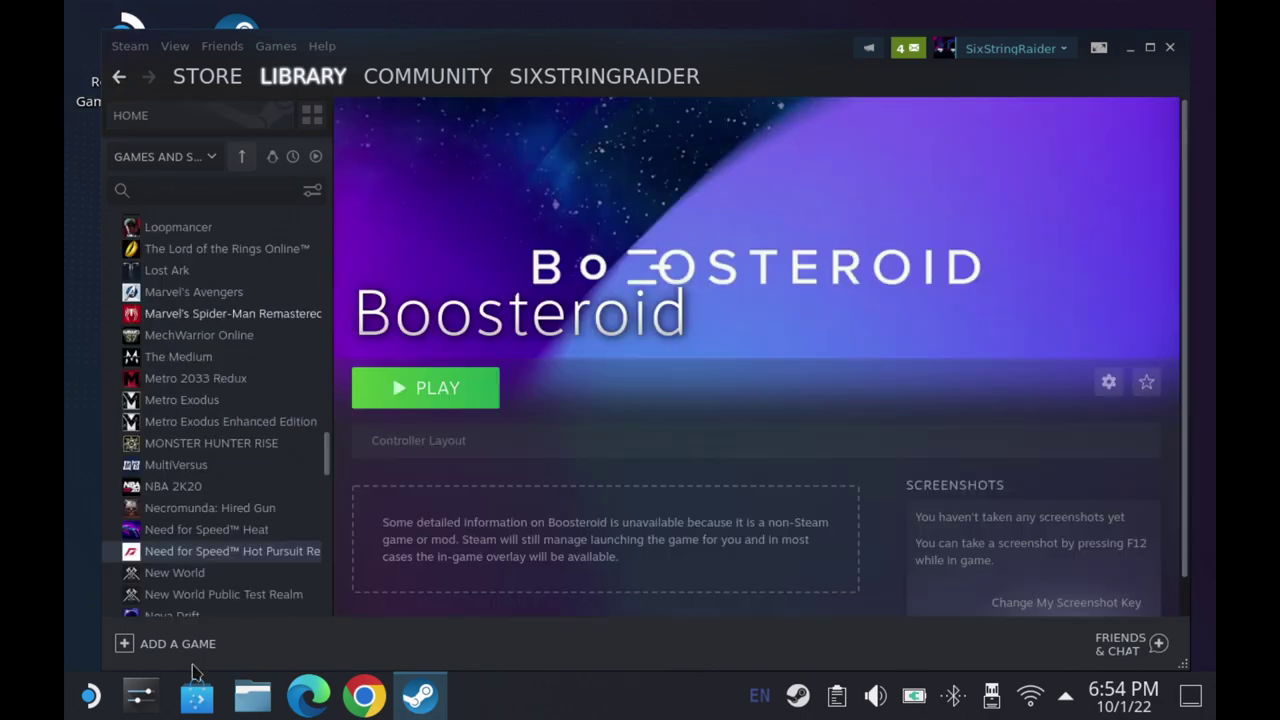
{"action": "left_click", "coordinate": [125, 647]}
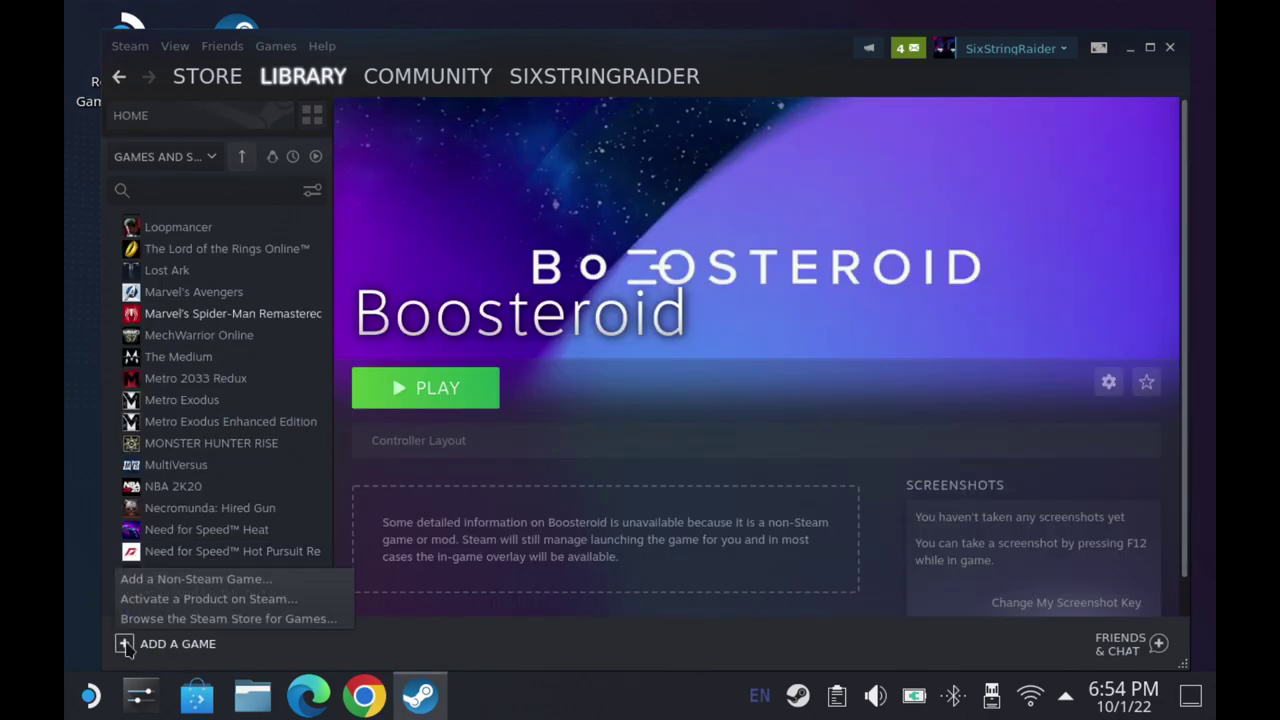
{"action": "left_click", "coordinate": [187, 584]}
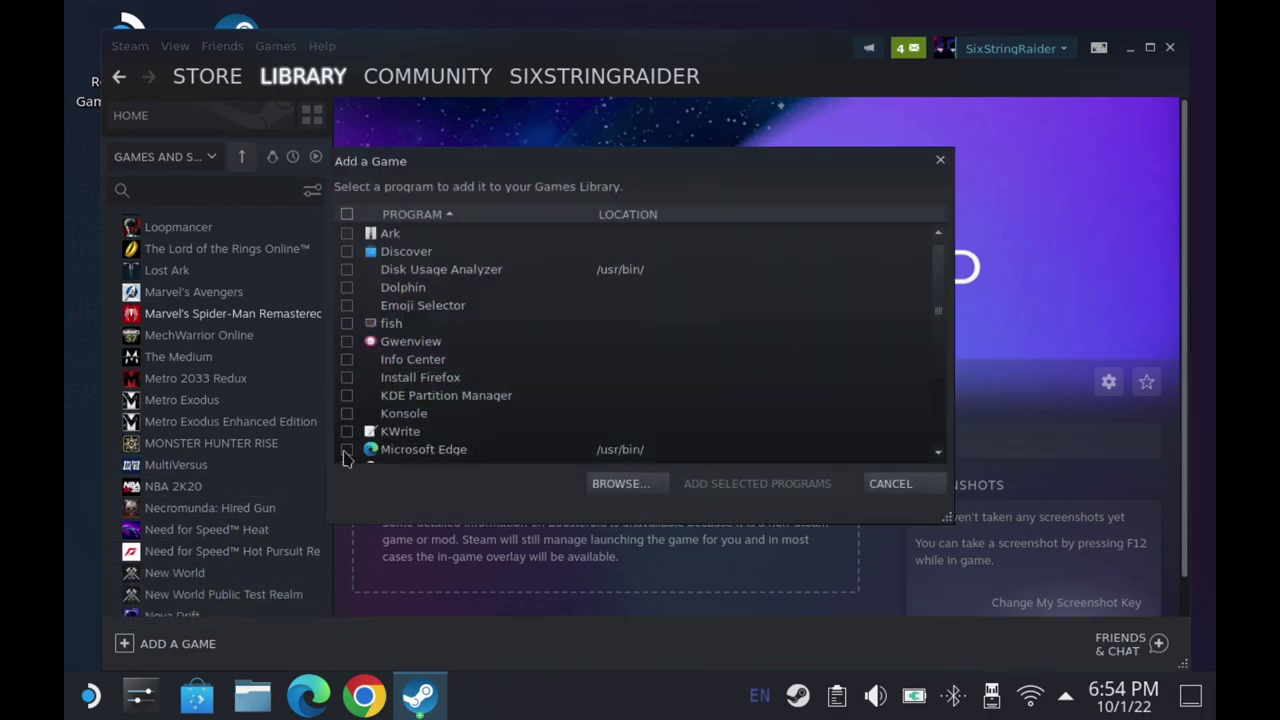
{"action": "left_click", "coordinate": [346, 452]}
{"action": "left_click", "coordinate": [710, 487]}
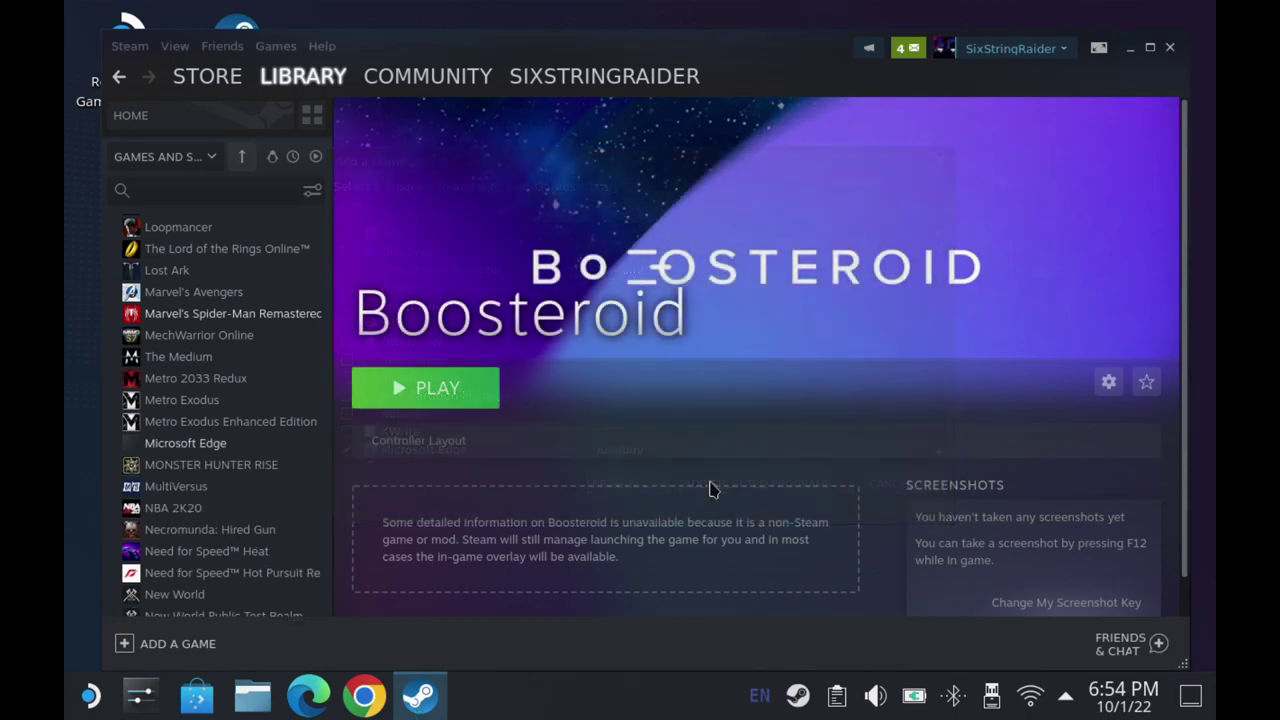
- Check the launch options in the Google Chrome shortcut's properties, and close the properties
{"action": "left_click", "coordinate": [224, 454]}
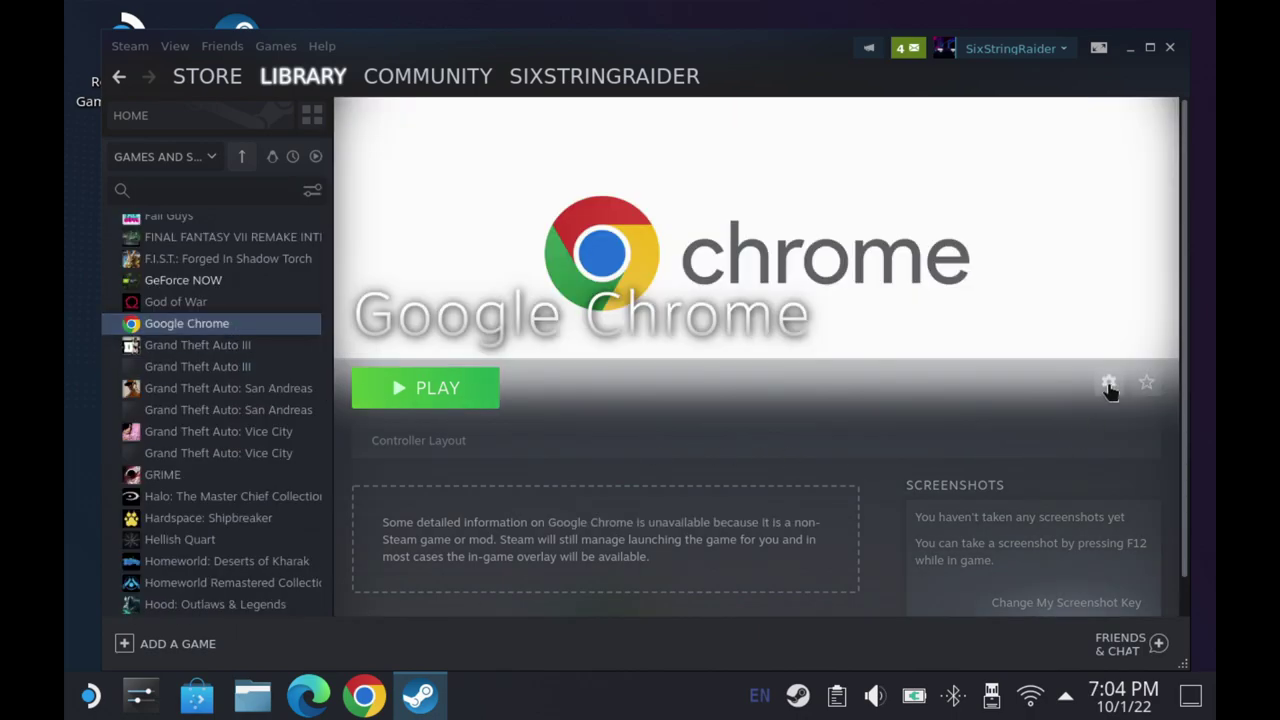
{"action": "left_click", "coordinate": [1109, 387]}
{"action": "mouse_move", "coordinate": [1080, 463]}
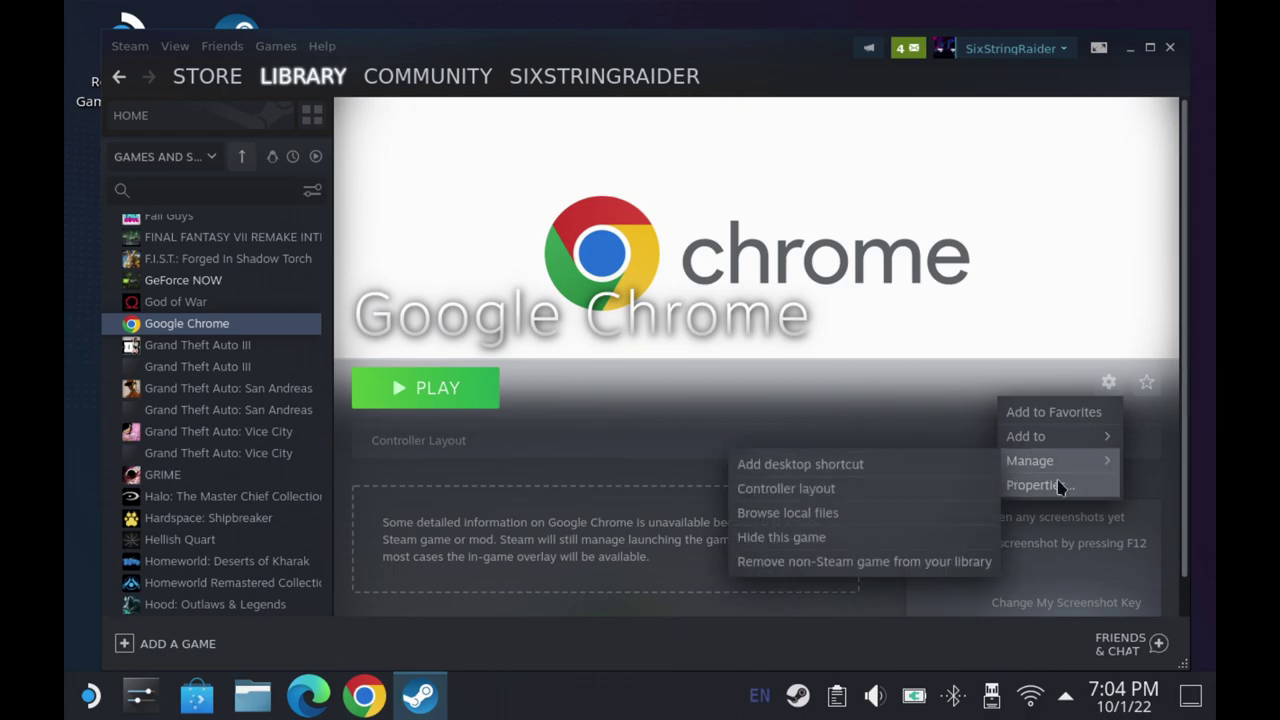
{"action": "left_click", "coordinate": [1059, 486]}
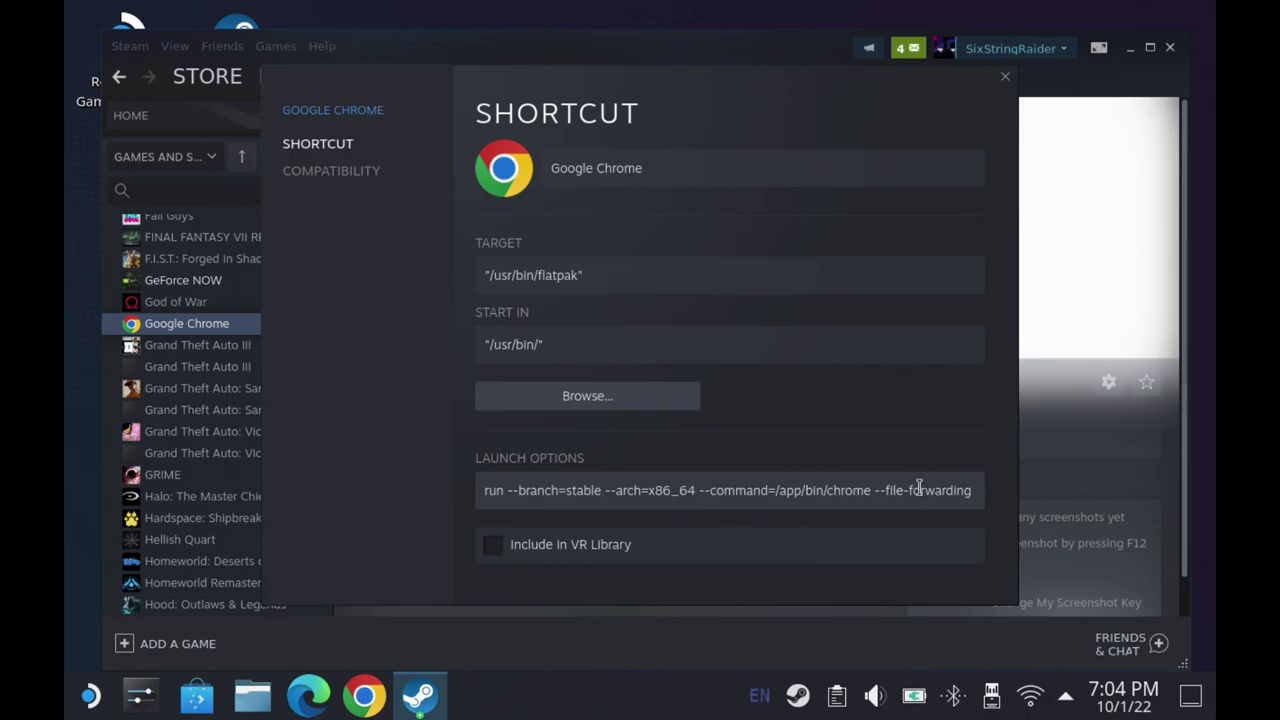
{"action": "left_click", "coordinate": [1006, 79]}
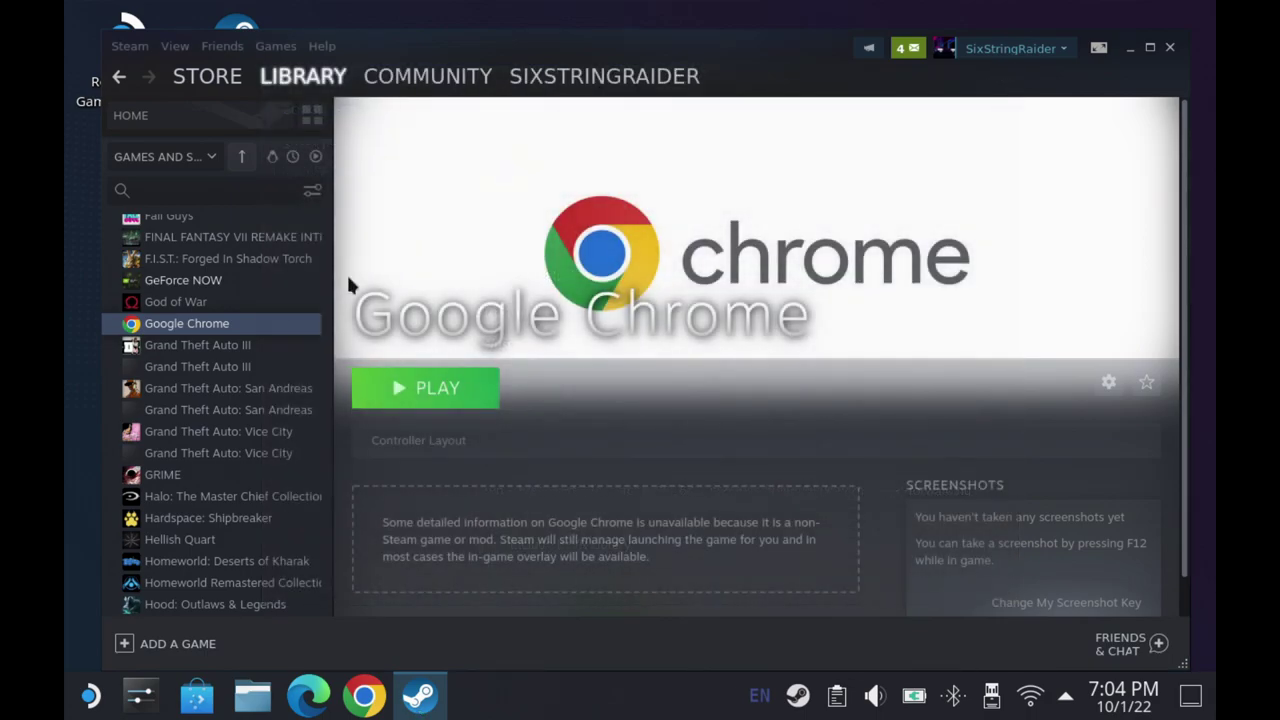
- Copy the part of GeForce NOW's launch options from "--windows-size=1024,640" through the "--kiosk" address, and close its properties
{"action": "left_click", "coordinate": [190, 283]}
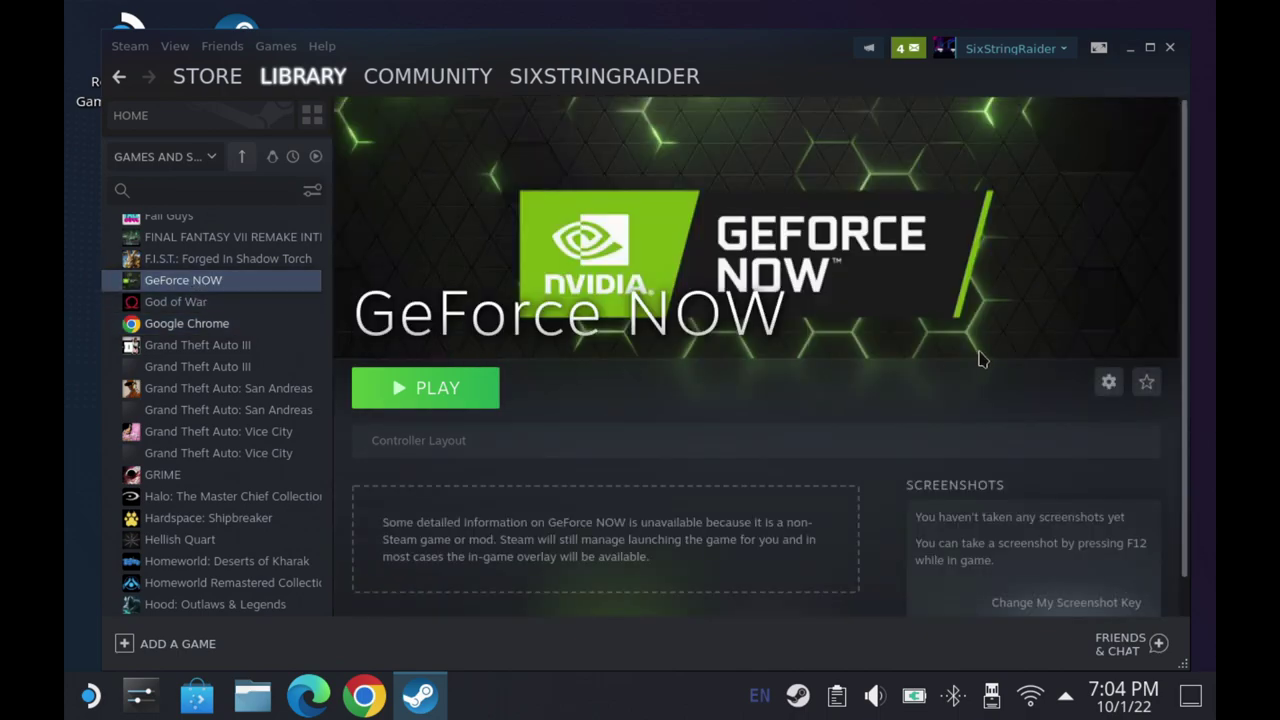
{"action": "left_click", "coordinate": [1108, 381]}
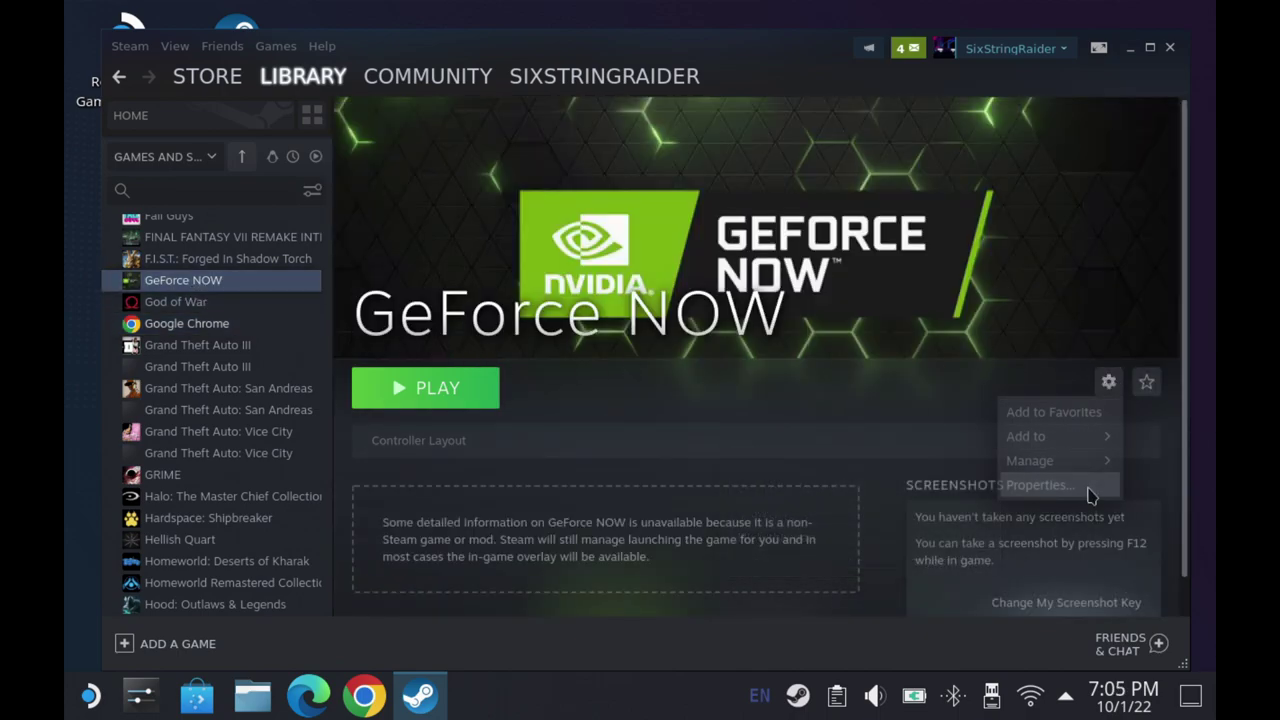
{"action": "left_click", "coordinate": [1088, 489]}
{"action": "left_click", "coordinate": [952, 488]}
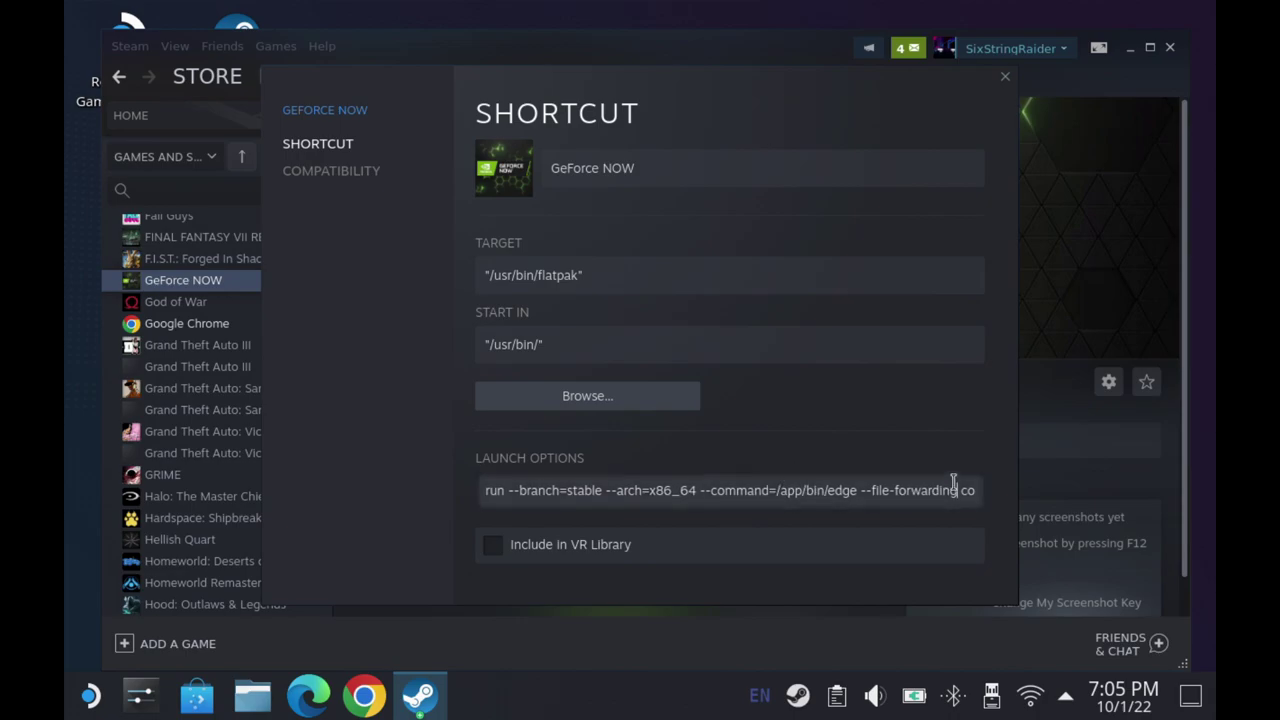
{"action": "key", "text": "Right"}
{"action": "key", "text": "Right"}
{"action": "key", "text": "Right"}
{"action": "key", "text": "Right"}
{"action": "key", "text": "Right"}
{"action": "key", "text": "Right"}
{"action": "key", "text": "Right"}
{"action": "key", "text": "Right"}
{"action": "key", "text": "Right"}
{"action": "key", "text": "Right"}
{"action": "key", "text": "Right"}
{"action": "key", "text": "Right"}
{"action": "key", "text": "Right"}
{"action": "key", "text": "Right"}
{"action": "key", "text": "Right"}
{"action": "key", "text": "Right"}
{"action": "key", "text": "Right"}
{"action": "key", "text": "Right"}
{"action": "key", "text": "Right"}
{"action": "key", "text": "Right"}
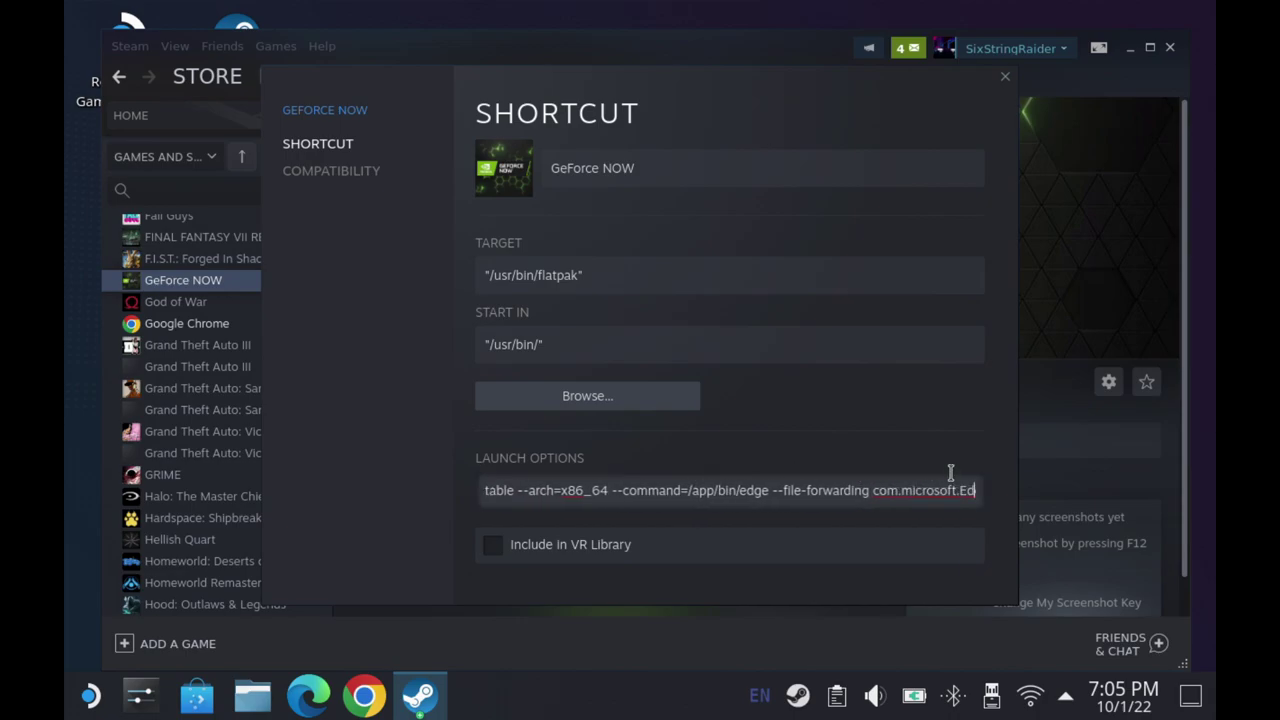
{"action": "key", "text": "Right"}
{"action": "key", "text": "Right"}
{"action": "key", "text": "Right"}
{"action": "key", "text": "Right"}
{"action": "key", "text": "Right"}
{"action": "key", "text": "Right"}
{"action": "key", "text": "Right"}
{"action": "key", "text": "Right"}
{"action": "key", "text": "Right"}
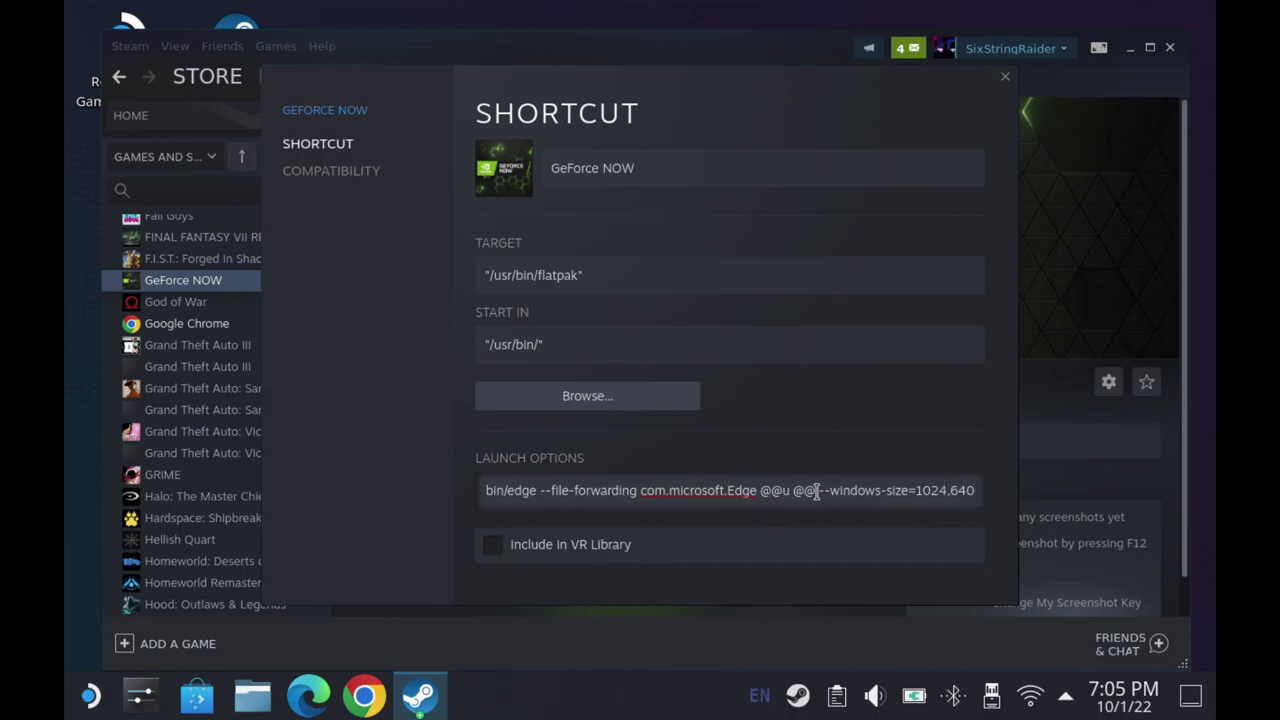
{"action": "left_click_drag", "start_coordinate": [816, 490], "coordinate": [966, 497]}
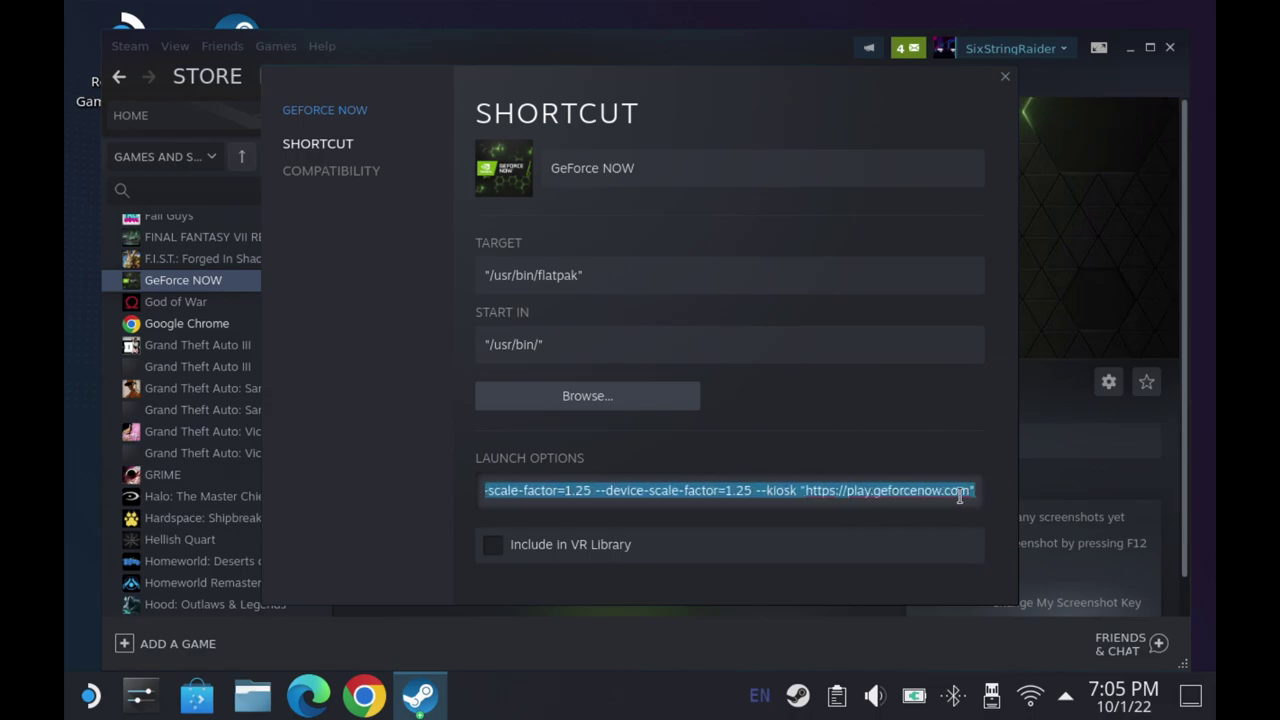
{"action": "right_click", "coordinate": [967, 490]}
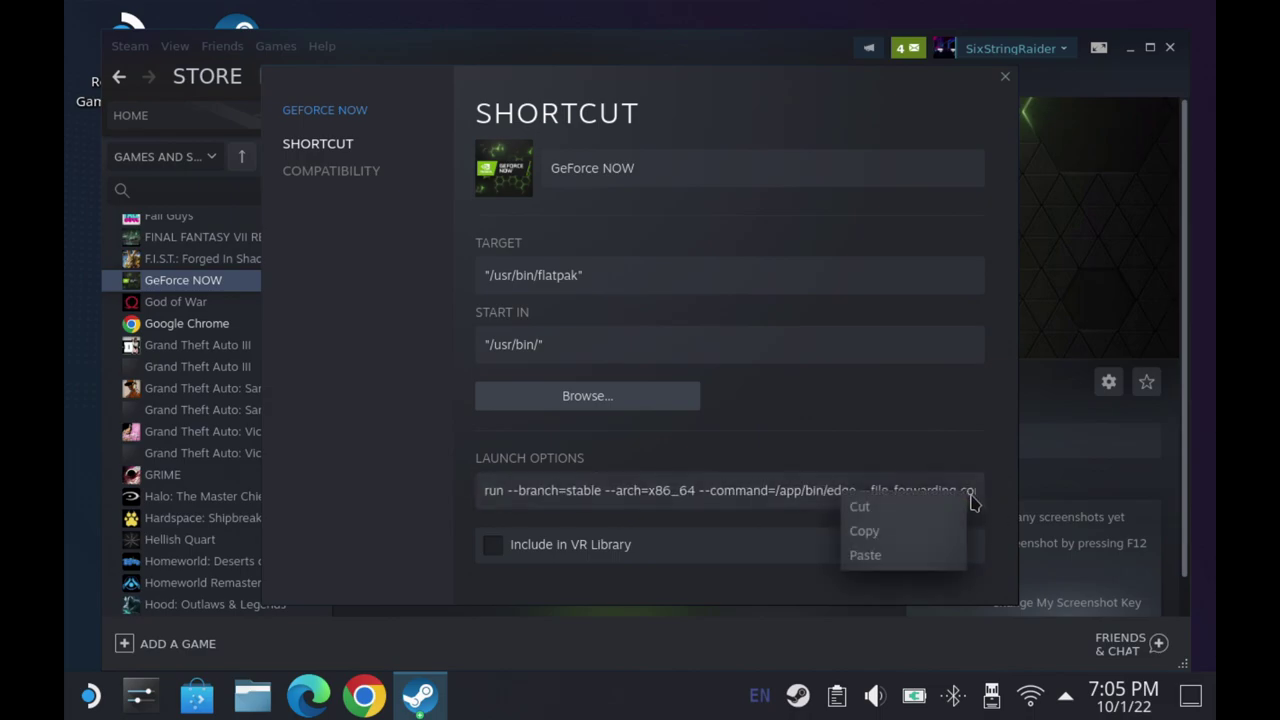
{"action": "left_click", "coordinate": [911, 525]}
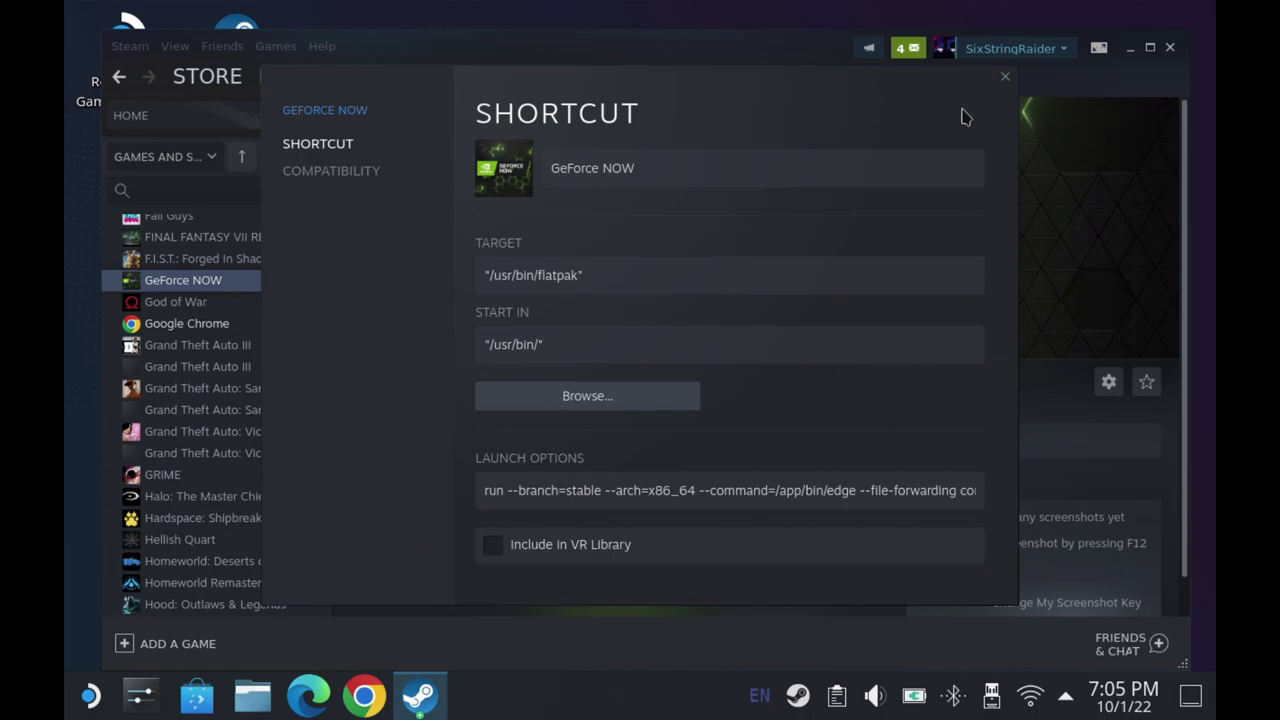
{"action": "left_click", "coordinate": [1005, 77]}
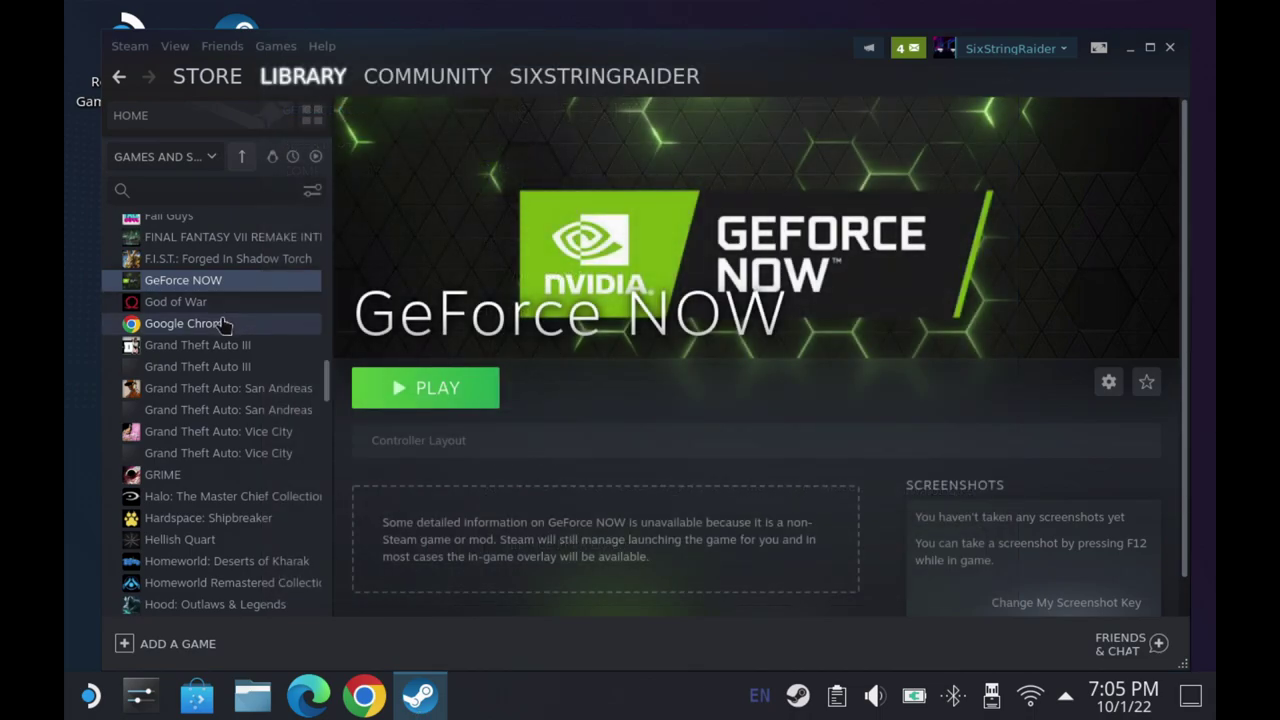
- Paste the copied window-size, scale-factor and kiosk options at the end of the Google Chrome shortcut's launch options, after "@@u @@"
{"action": "left_click", "coordinate": [224, 325]}
{"action": "left_click", "coordinate": [1108, 384]}
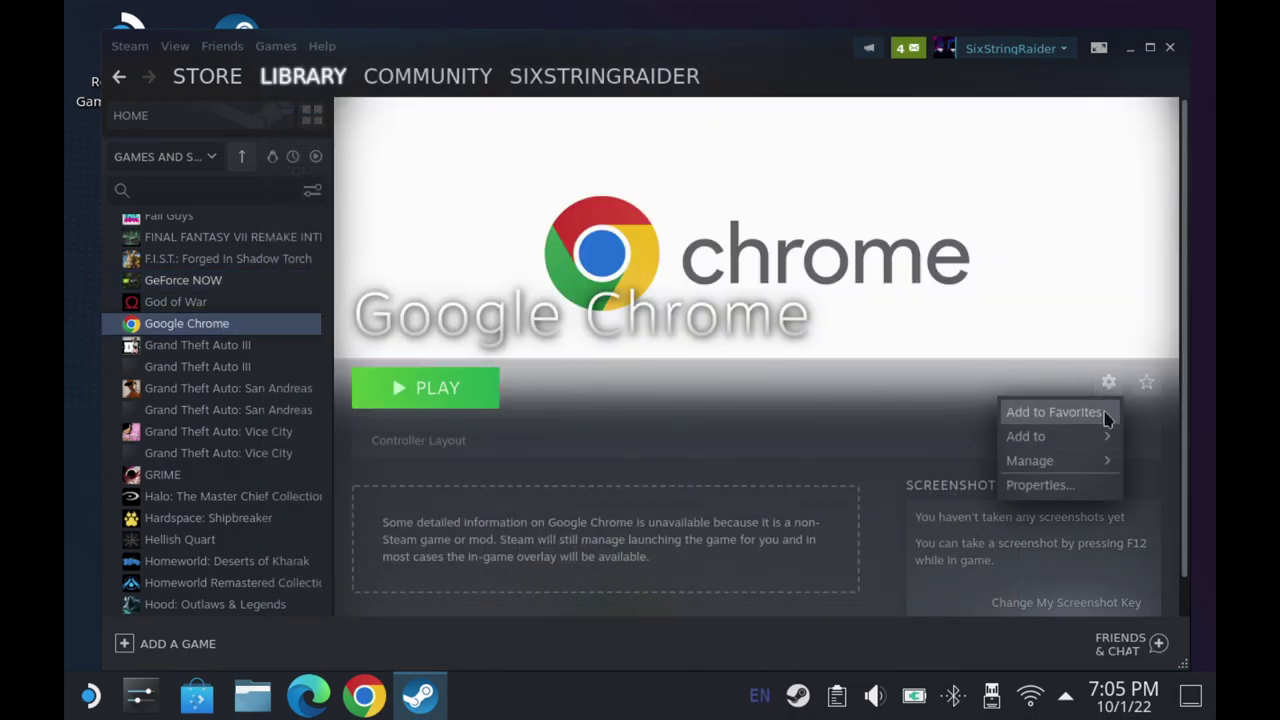
{"action": "left_click", "coordinate": [1065, 485]}
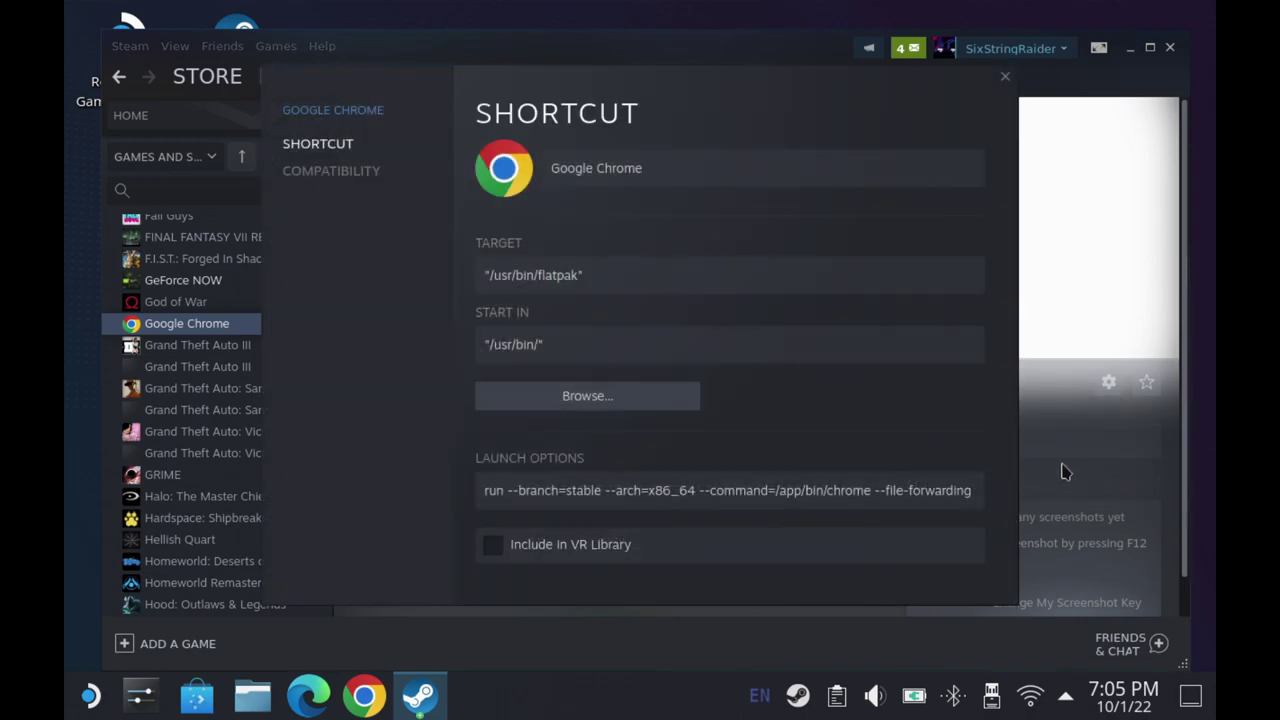
{"action": "left_click", "coordinate": [967, 490]}
{"action": "key", "text": "Right"}
{"action": "key", "text": "Right"}
{"action": "key", "text": "Right"}
{"action": "key", "text": "Right"}
{"action": "key", "text": "Right"}
{"action": "key", "text": "Right"}
{"action": "key", "text": "Right"}
{"action": "key", "text": "Right"}
{"action": "key", "text": "Right"}
{"action": "key", "text": "Right"}
{"action": "key", "text": "Right"}
{"action": "key", "text": "Right"}
{"action": "key", "text": "Right"}
{"action": "key", "text": "Right"}
{"action": "key", "text": "Right"}
{"action": "key", "text": "Right"}
{"action": "key", "text": "Right"}
{"action": "key", "text": "Right"}
{"action": "key", "text": "Right"}
{"action": "key", "text": "Right"}
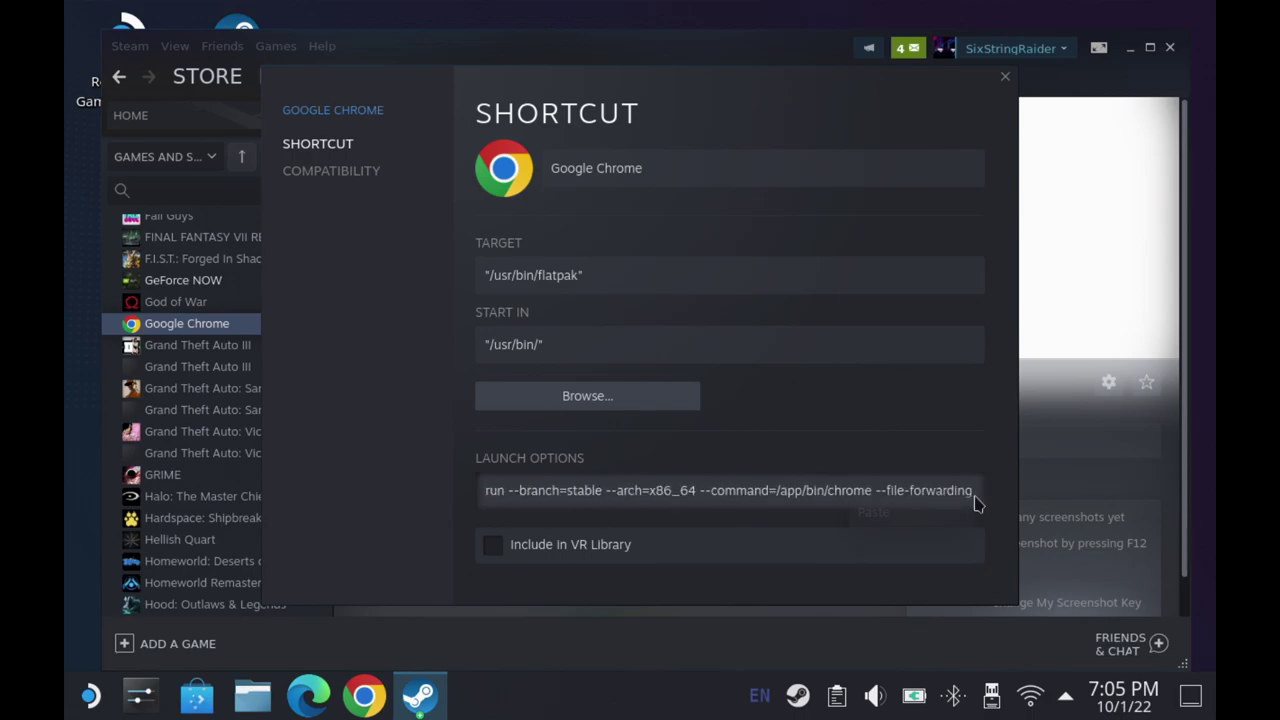
{"action": "right_click", "coordinate": [848, 500]}
{"action": "left_click", "coordinate": [869, 511]}
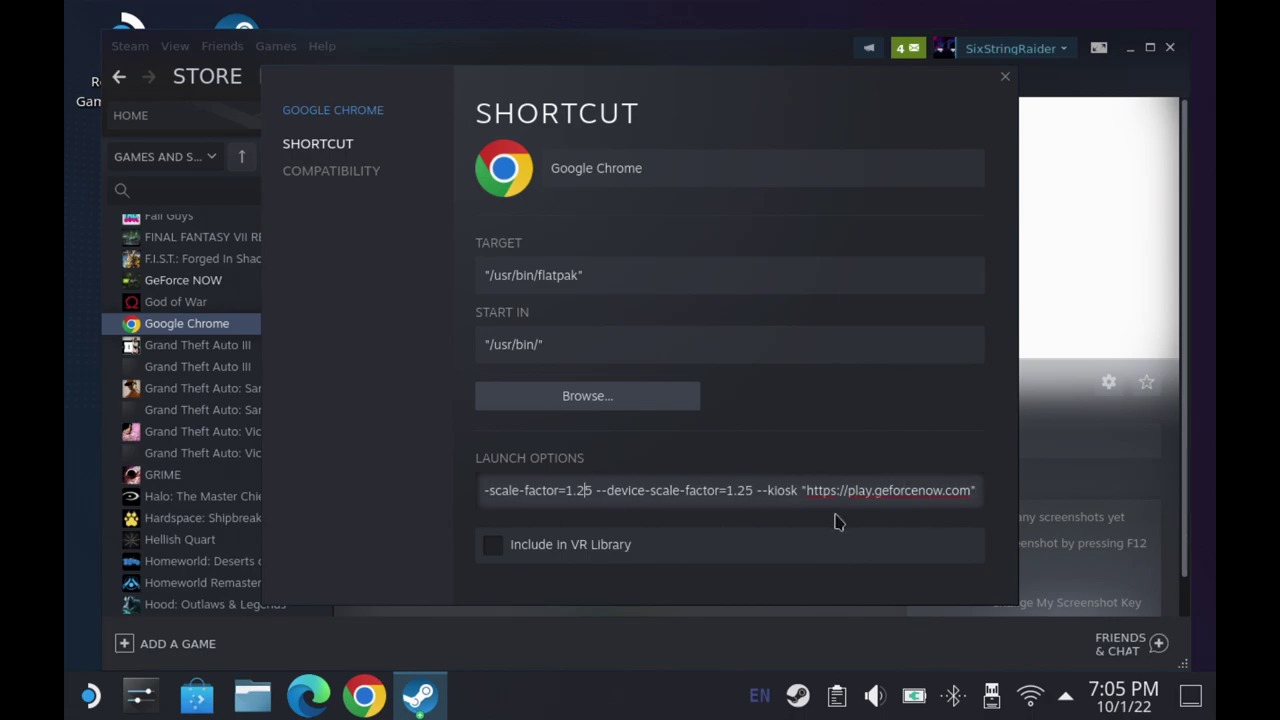
- Review the pasted Google Chrome launch options back to where they join "@@u @@"
{"action": "key", "text": "Left"}
{"action": "key", "text": "Left"}
{"action": "key", "text": "Left"}
{"action": "key", "text": "Left"}
{"action": "key", "text": "Left"}
{"action": "key", "text": "Left"}
{"action": "key", "text": "Left"}
{"action": "key", "text": "Left"}
{"action": "key", "text": "Left"}
{"action": "key", "text": "Left"}
{"action": "key", "text": "Left"}
{"action": "key", "text": "Left"}
{"action": "key", "text": "Left"}
{"action": "key", "text": "Left"}
{"action": "key", "text": "Left"}
{"action": "key", "text": "Left"}
{"action": "key", "text": "Left"}
{"action": "key", "text": "Left"}
{"action": "key", "text": "Left"}
{"action": "key", "text": "Left"}
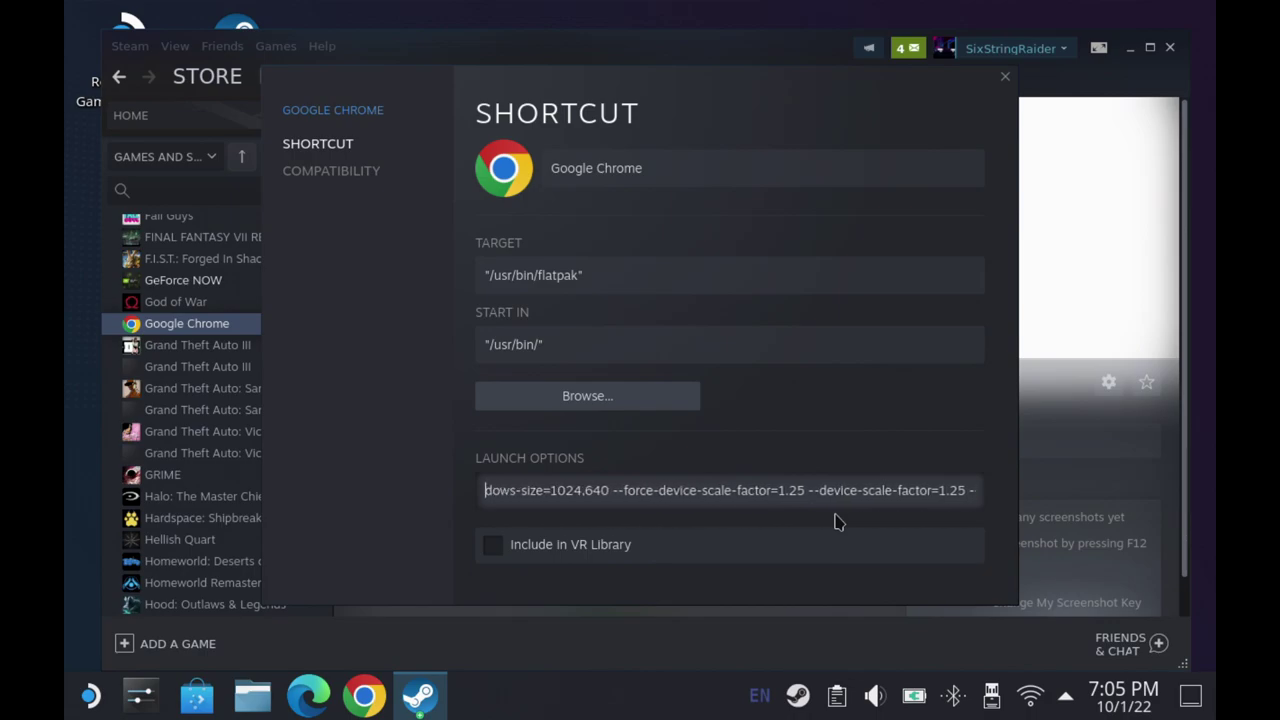
{"action": "key", "text": "Left"}
{"action": "key", "text": "Left"}
{"action": "key", "text": "Left"}
{"action": "key", "text": "Left"}
{"action": "key", "text": "Left"}
{"action": "key", "text": "Left"}
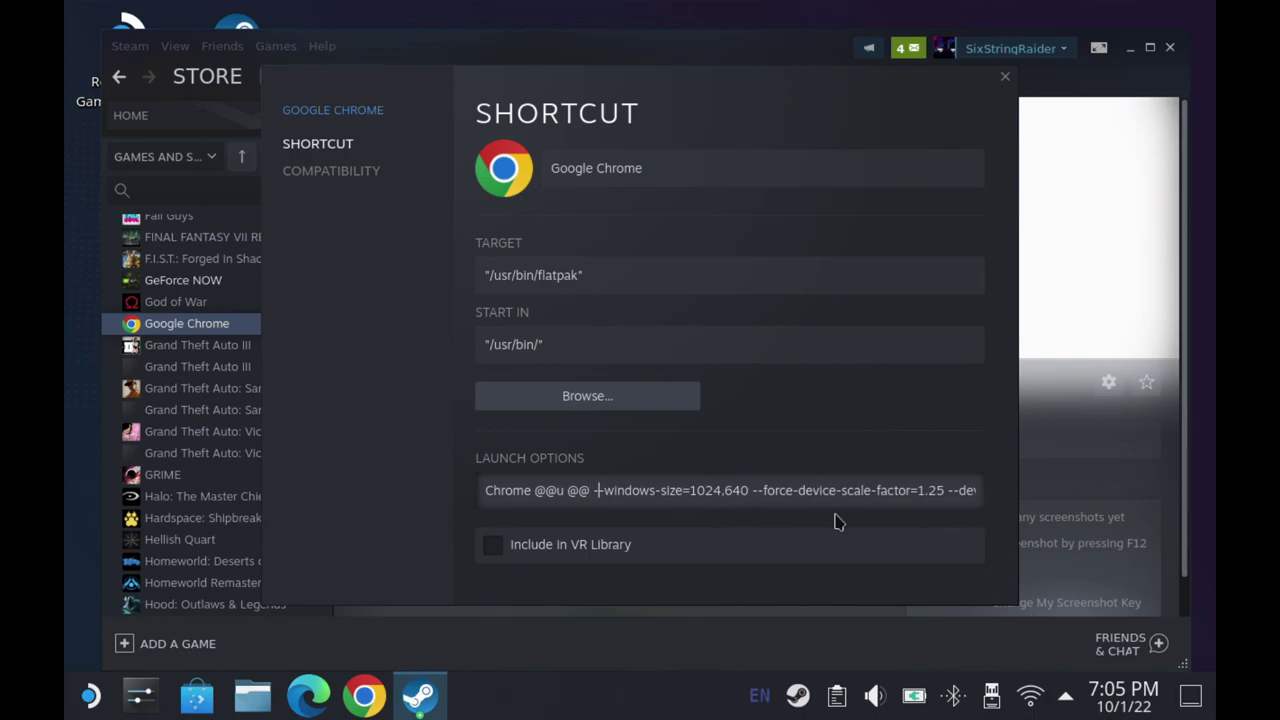
{"action": "left_click", "coordinate": [308, 695]}
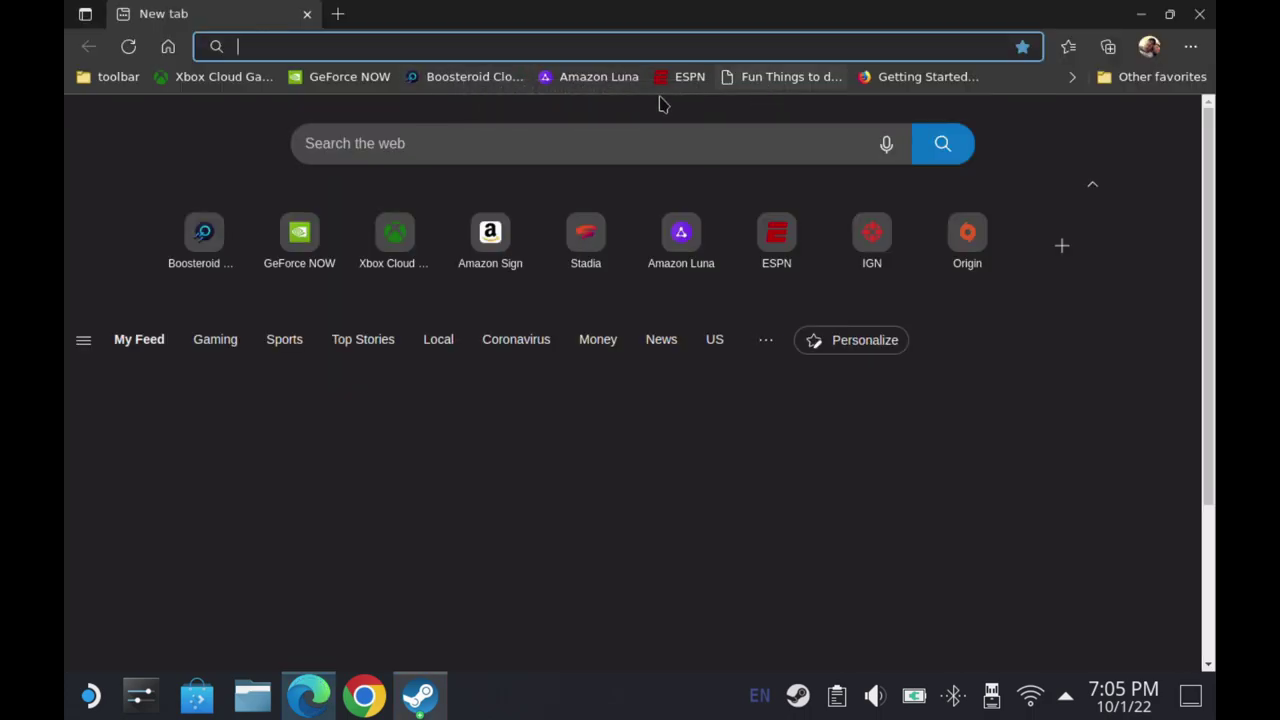
{"action": "left_click", "coordinate": [595, 77]}
{"action": "left_click", "coordinate": [406, 50]}
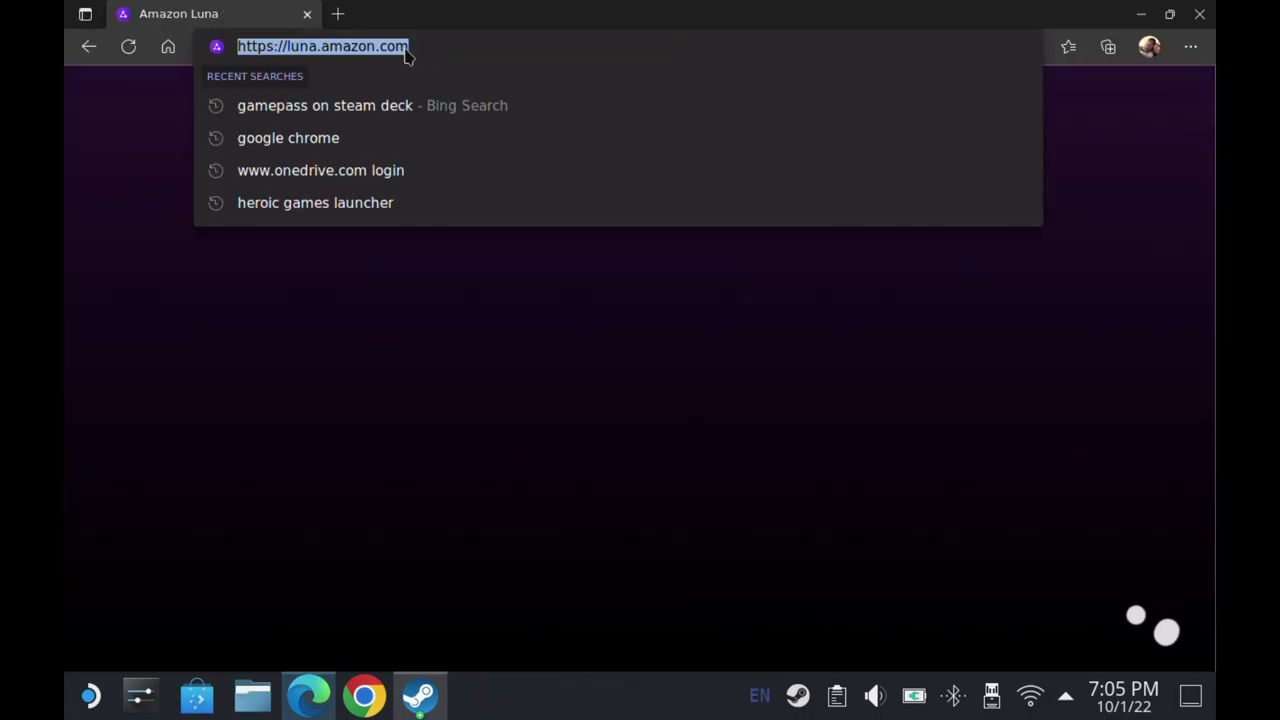
{"action": "right_click", "coordinate": [406, 52]}
{"action": "left_click", "coordinate": [508, 205]}
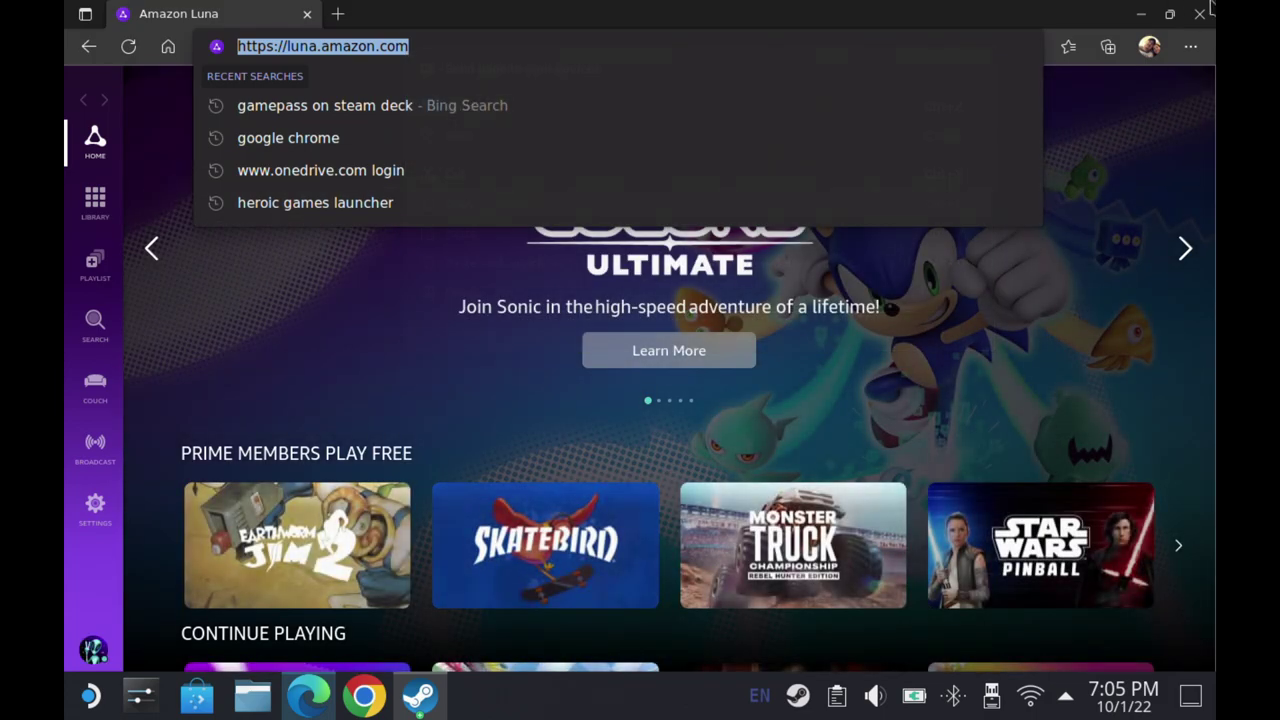
{"action": "left_click", "coordinate": [1200, 15]}
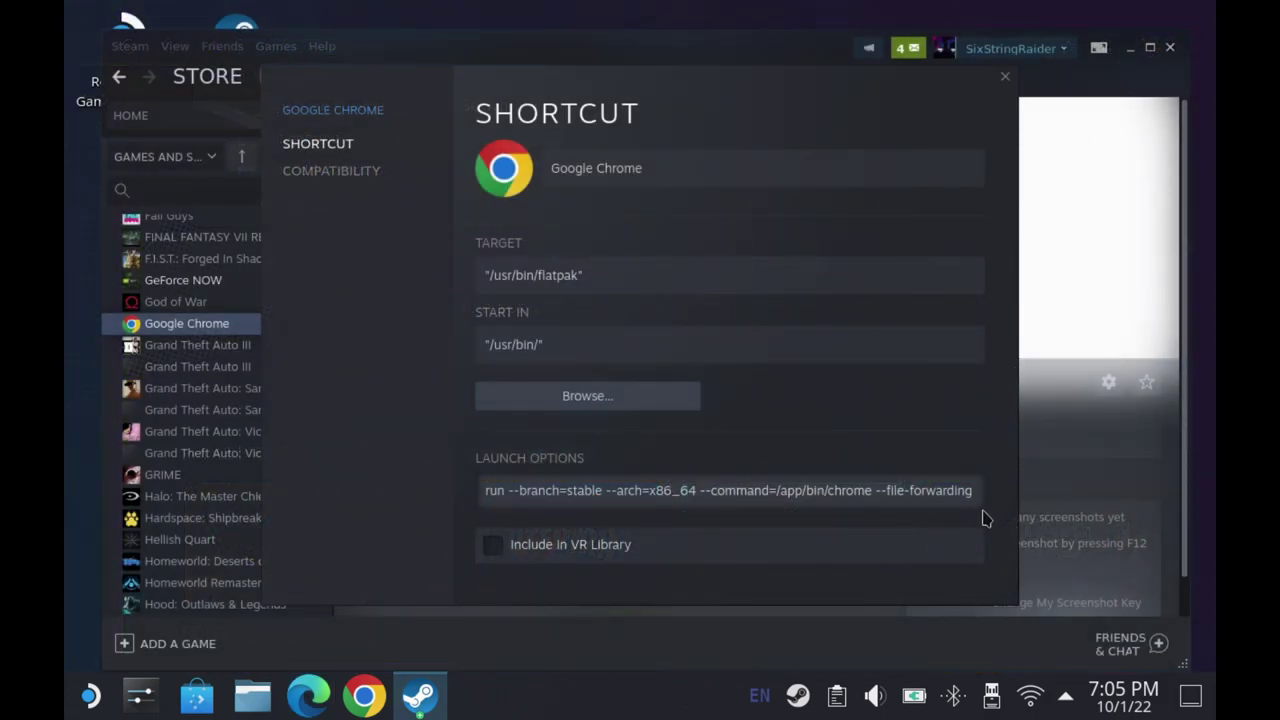
{"action": "key", "text": "Right"}
{"action": "key", "text": "Right"}
{"action": "key", "text": "Right"}
{"action": "key", "text": "Right"}
{"action": "key", "text": "Right"}
{"action": "key", "text": "Right"}
{"action": "key", "text": "Right"}
{"action": "key", "text": "Right"}
{"action": "key", "text": "Right"}
{"action": "key", "text": "Right"}
{"action": "key", "text": "Right"}
{"action": "key", "text": "Right"}
{"action": "key", "text": "Right"}
{"action": "key", "text": "Right"}
{"action": "key", "text": "Right"}
{"action": "key", "text": "Right"}
{"action": "key", "text": "Right"}
{"action": "key", "text": "Right"}
{"action": "key", "text": "Right"}
{"action": "key", "text": "Right"}
{"action": "key", "text": "Right"}
{"action": "key", "text": "Right"}
{"action": "key", "text": "Right"}
{"action": "key", "text": "Right"}
{"action": "key", "text": "Right"}
{"action": "key", "text": "Right"}
{"action": "key", "text": "Right"}
{"action": "key", "text": "Right"}
{"action": "key", "text": "Right"}
{"action": "key", "text": "Right"}
{"action": "key", "text": "Right"}
{"action": "key", "text": "Right"}
{"action": "key", "text": "Right"}
{"action": "key", "text": "Right"}
{"action": "key", "text": "Right"}
{"action": "key", "text": "Right"}
{"action": "key", "text": "Right"}
{"action": "key", "text": "Right"}
{"action": "key", "text": "Right"}
{"action": "key", "text": "Right"}
{"action": "key", "text": "Right"}
{"action": "key", "text": "Right"}
{"action": "key", "text": "Right"}
{"action": "key", "text": "Right"}
{"action": "key", "text": "Right"}
{"action": "key", "text": "Right"}
{"action": "key", "text": "Right"}
{"action": "key", "text": "Right"}
{"action": "key", "text": "Right"}
{"action": "key", "text": "Right"}
{"action": "key", "text": "Right"}
{"action": "key", "text": "Right"}
{"action": "key", "text": "Right"}
{"action": "key", "text": "Right"}
{"action": "key", "text": "Right"}
{"action": "key", "text": "Right"}
{"action": "key", "text": "Right"}
{"action": "key", "text": "Right"}
{"action": "key", "text": "Right"}
{"action": "key", "text": "Right"}
{"action": "key", "text": "Right"}
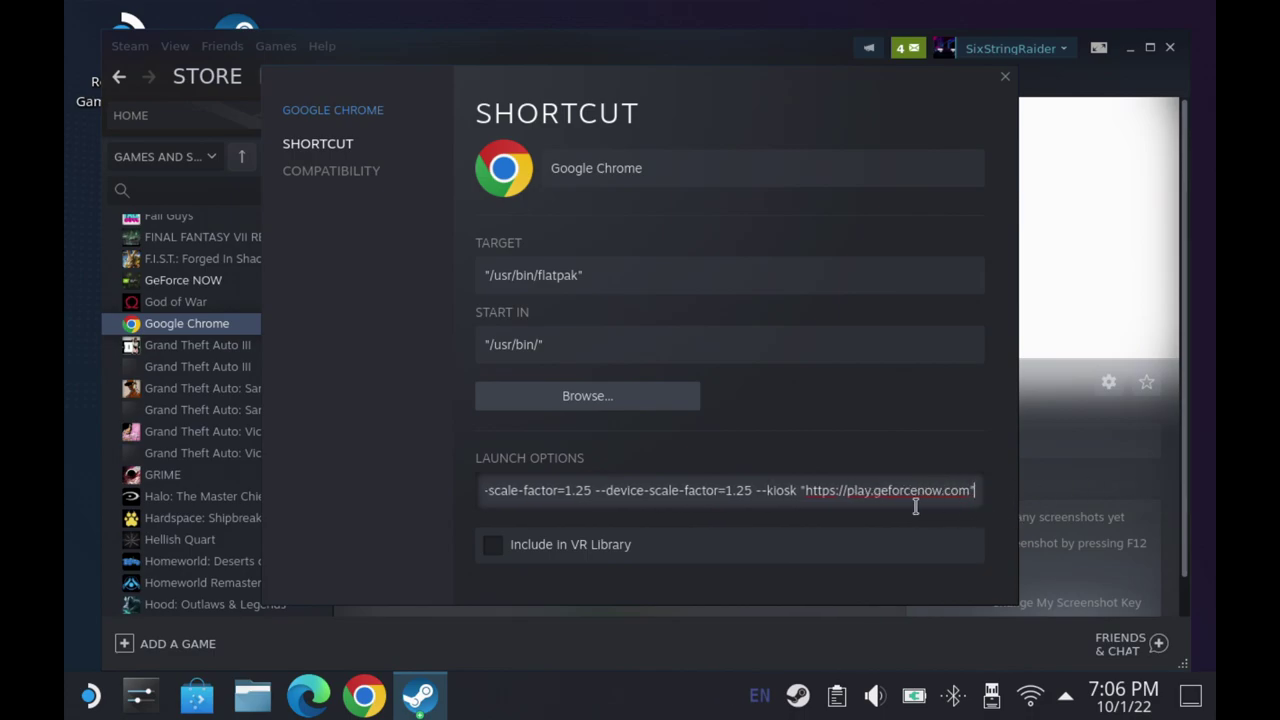
{"action": "left_click_drag", "start_coordinate": [805, 490], "coordinate": [975, 495]}
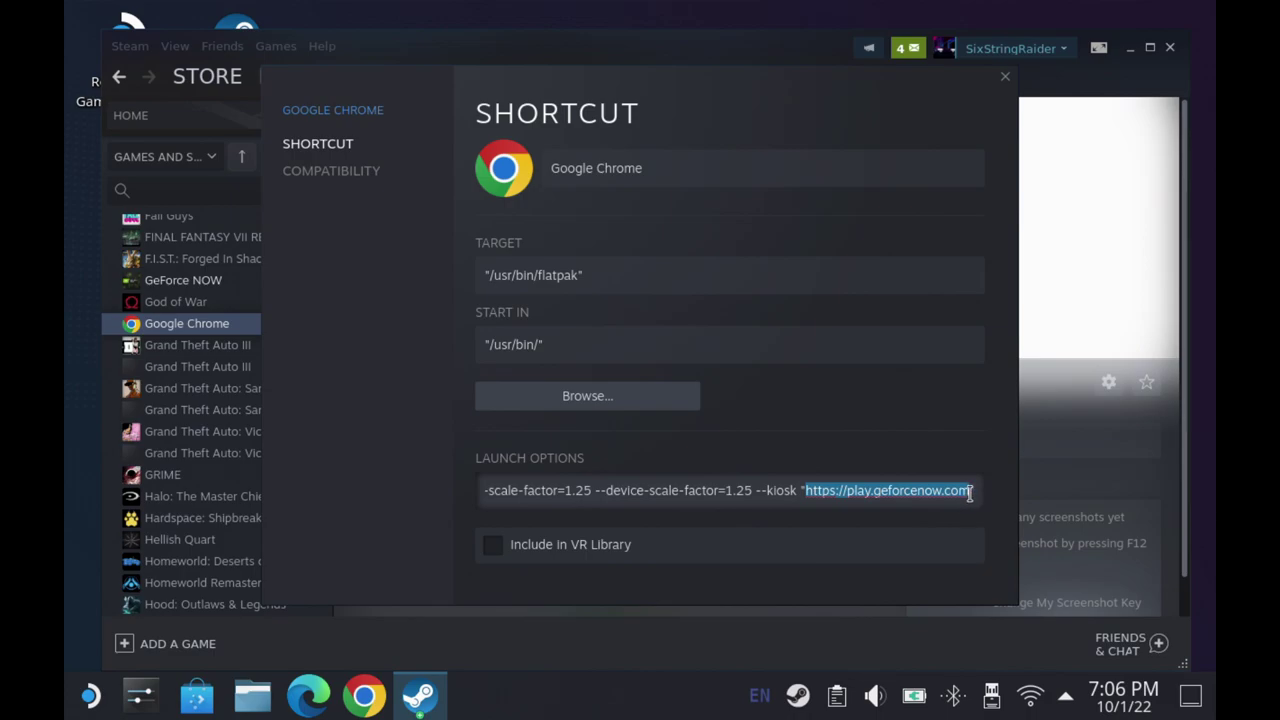
{"action": "right_click", "coordinate": [963, 492]}
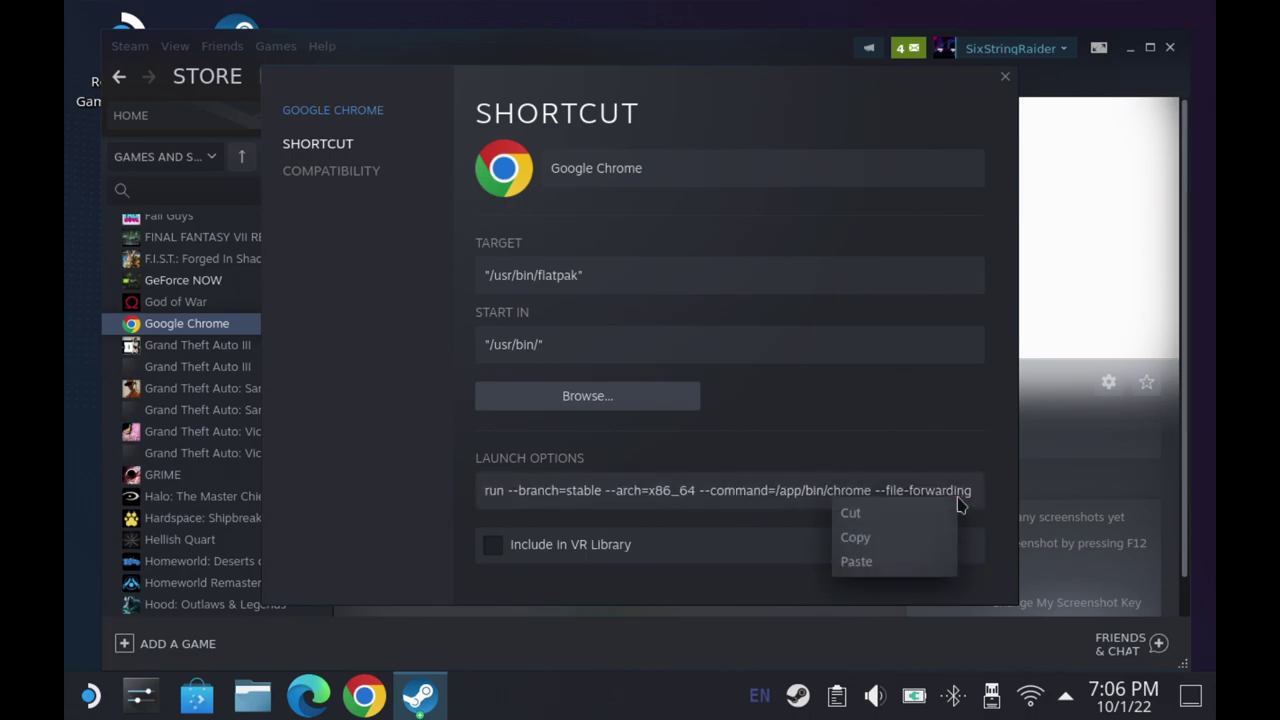
{"action": "left_click", "coordinate": [889, 563]}
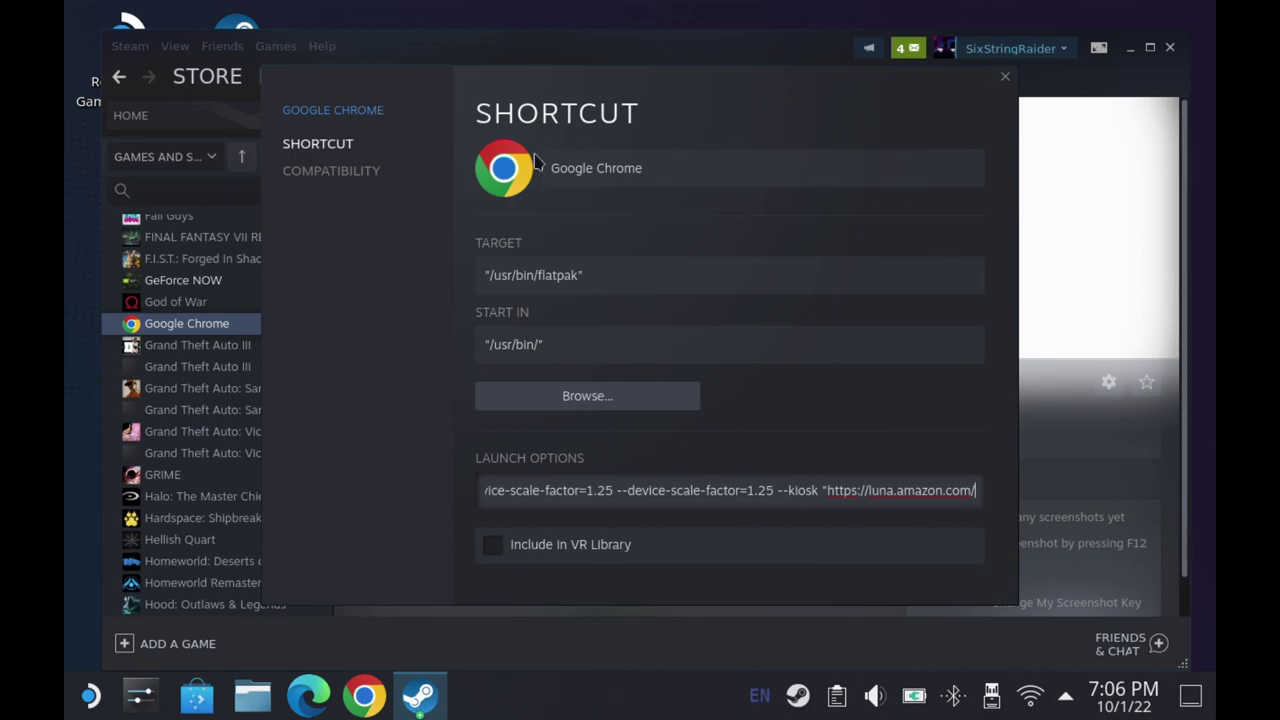
- Rename the Google Chrome shortcut as Luna
{"action": "left_click", "coordinate": [654, 167]}
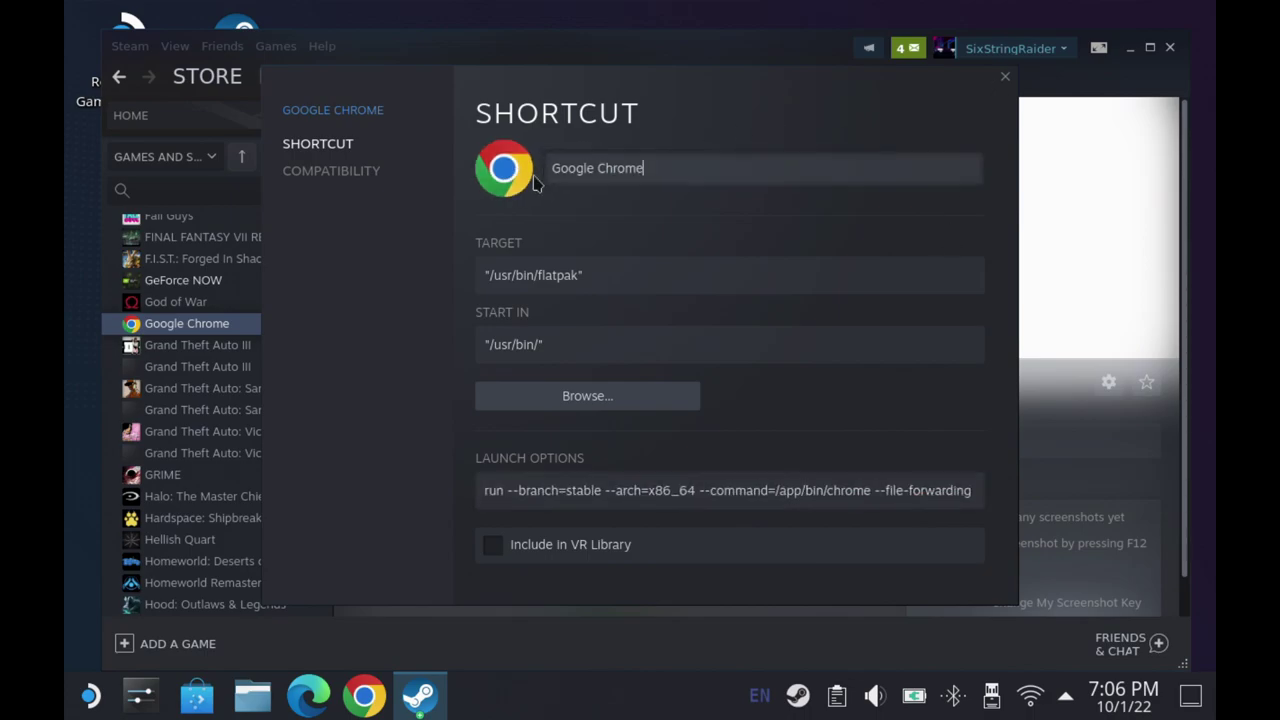
{"action": "left_click", "coordinate": [546, 167], "text": "shift"}
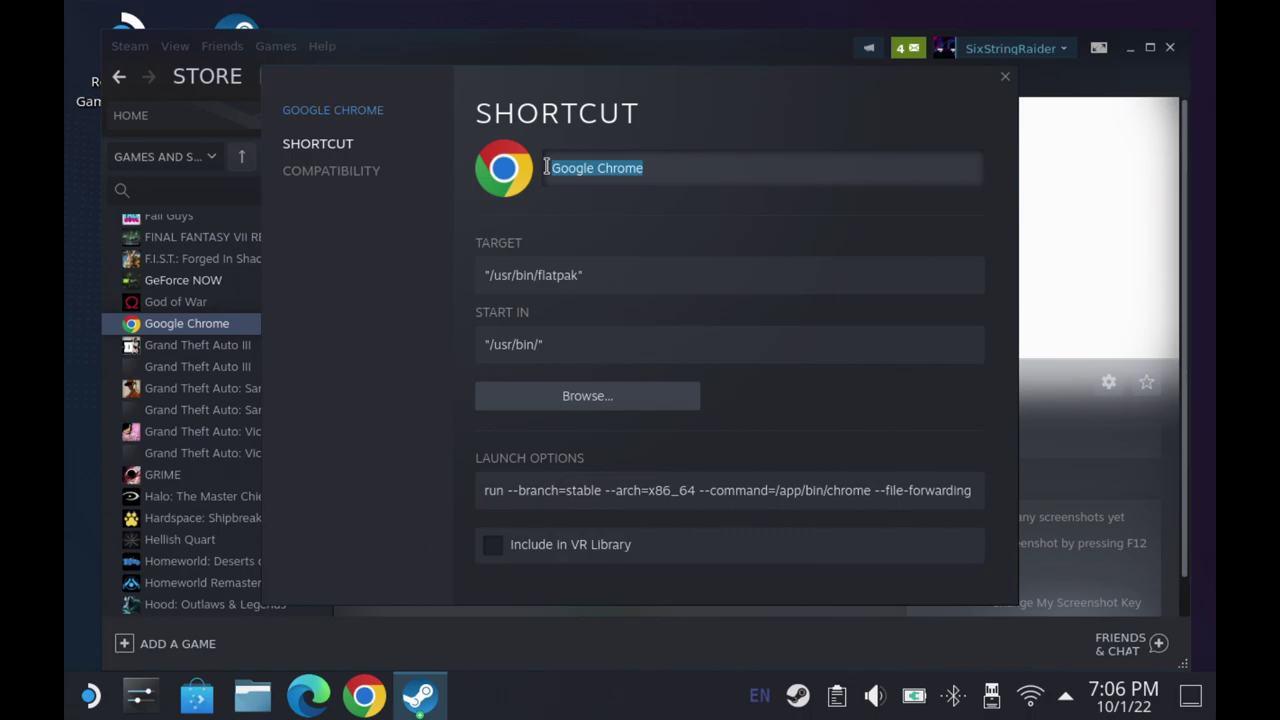
{"action": "type", "text": "Luna"}
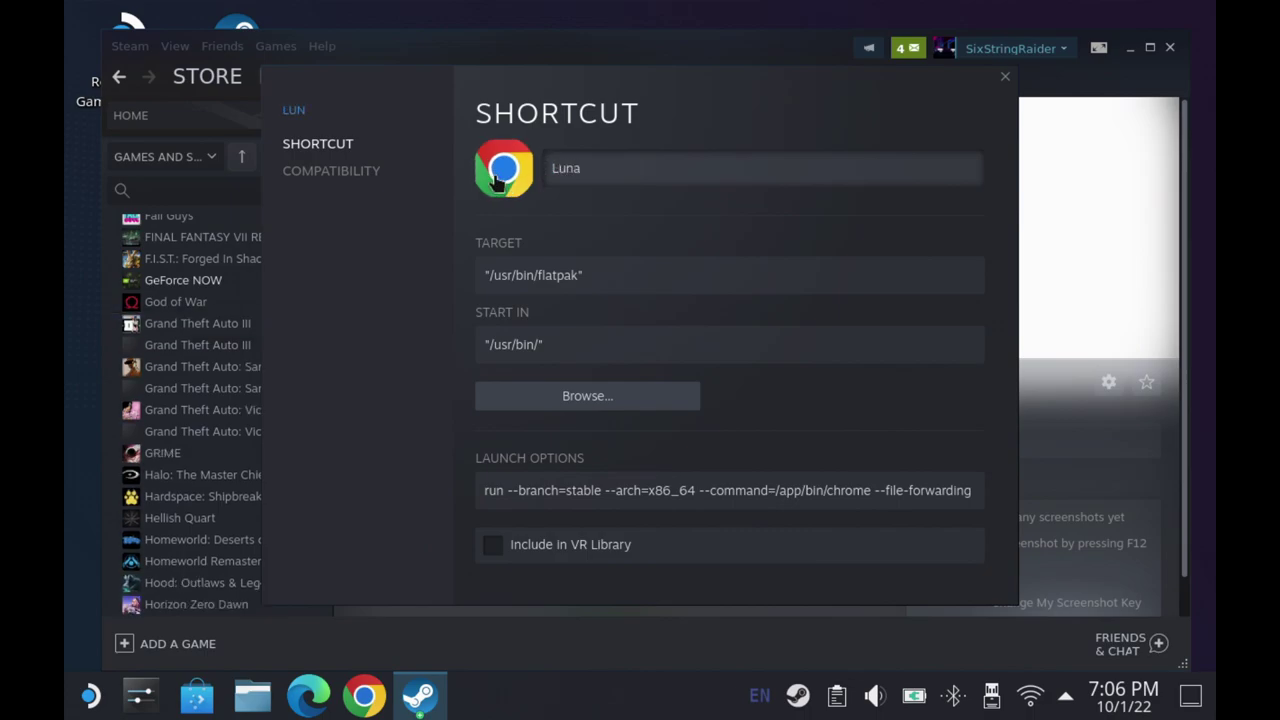
- Set the Luna shortcut's icon to Luna Icon.png from the SD Media Icons folder in Downloads and close its properties
{"action": "left_click", "coordinate": [500, 178]}
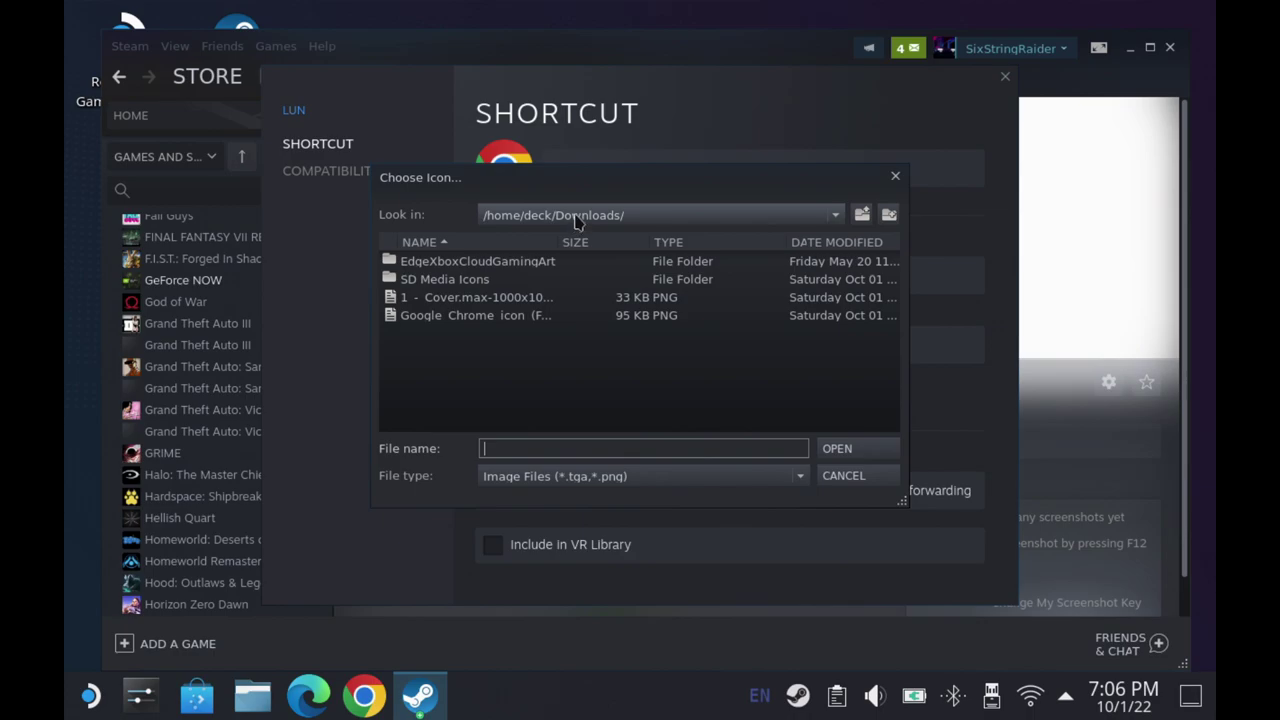
{"action": "left_click", "coordinate": [502, 264]}
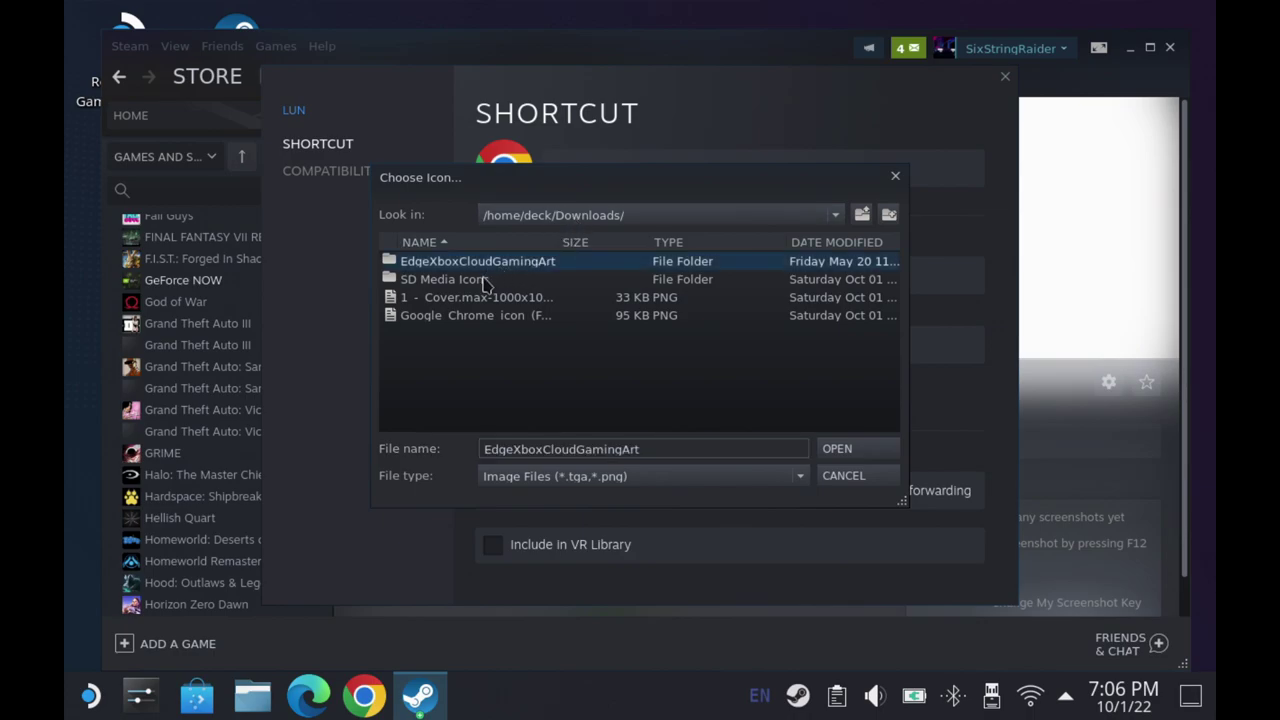
{"action": "double_click", "coordinate": [484, 281]}
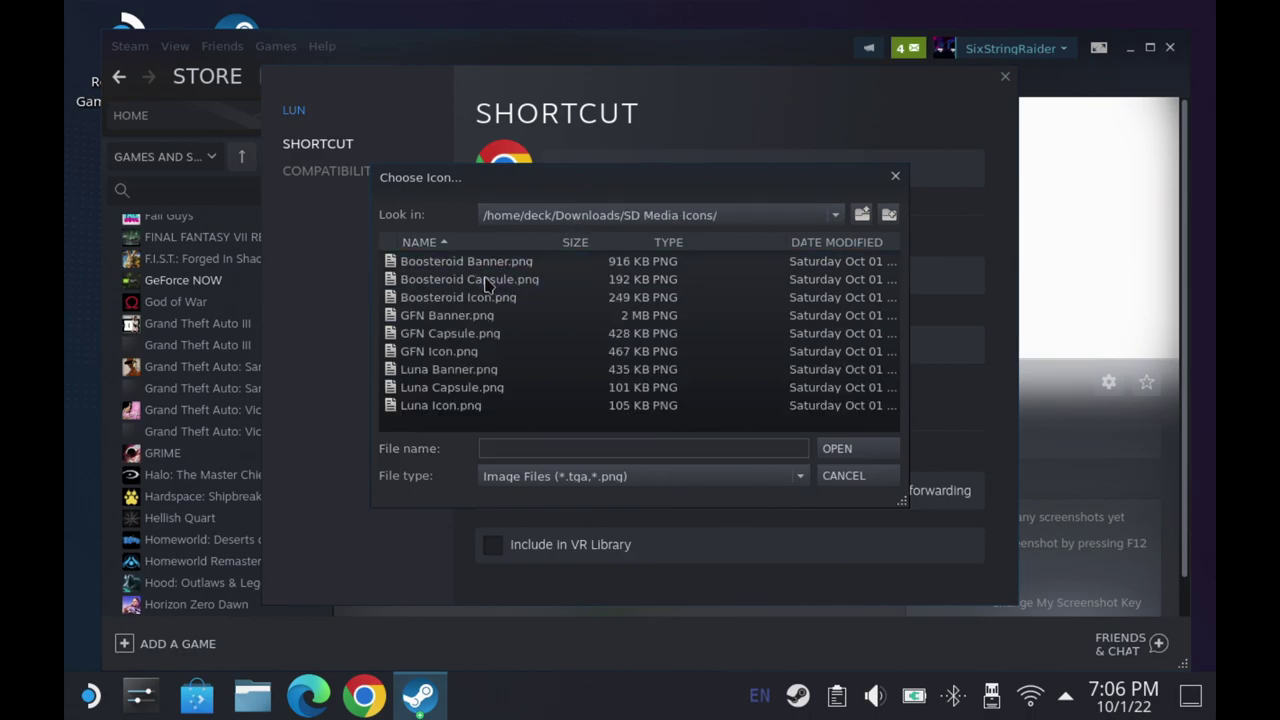
{"action": "double_click", "coordinate": [470, 406]}
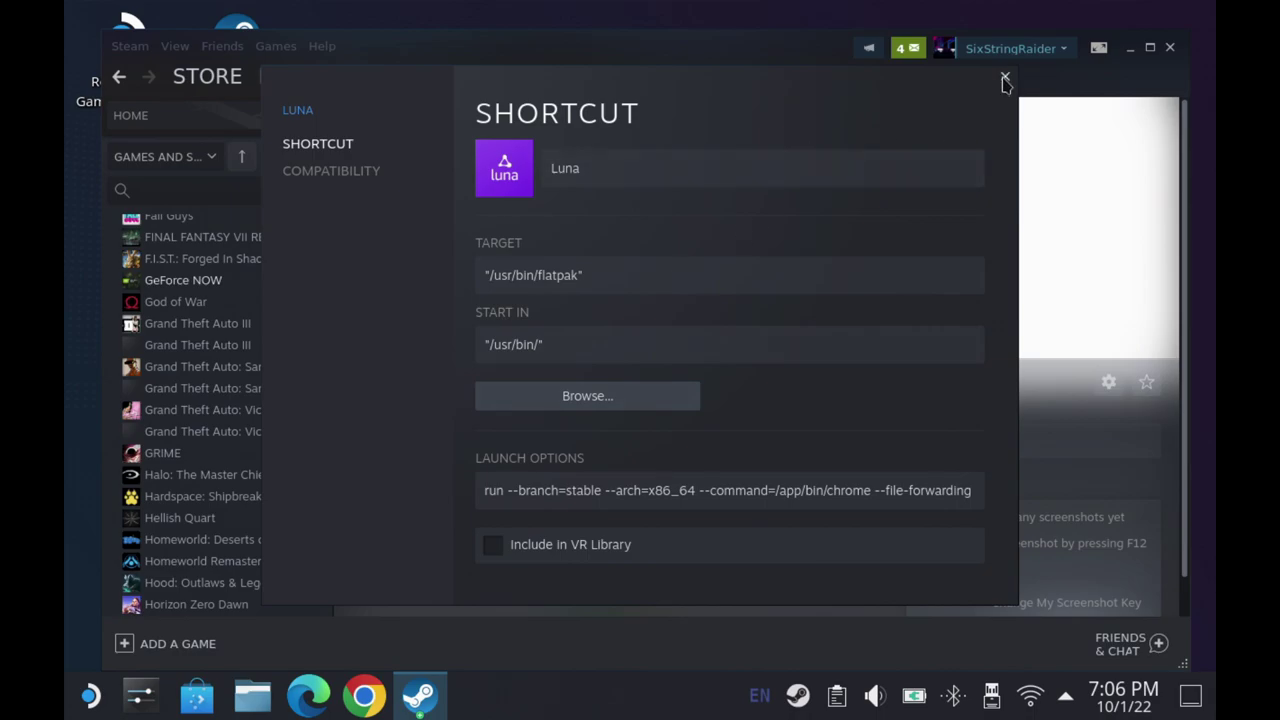
{"action": "left_click", "coordinate": [1005, 80]}
- Clear Luna's Chrome background and set Luna Banner.png from the SD Media Icons folder as its custom background
{"action": "right_click", "coordinate": [797, 197]}
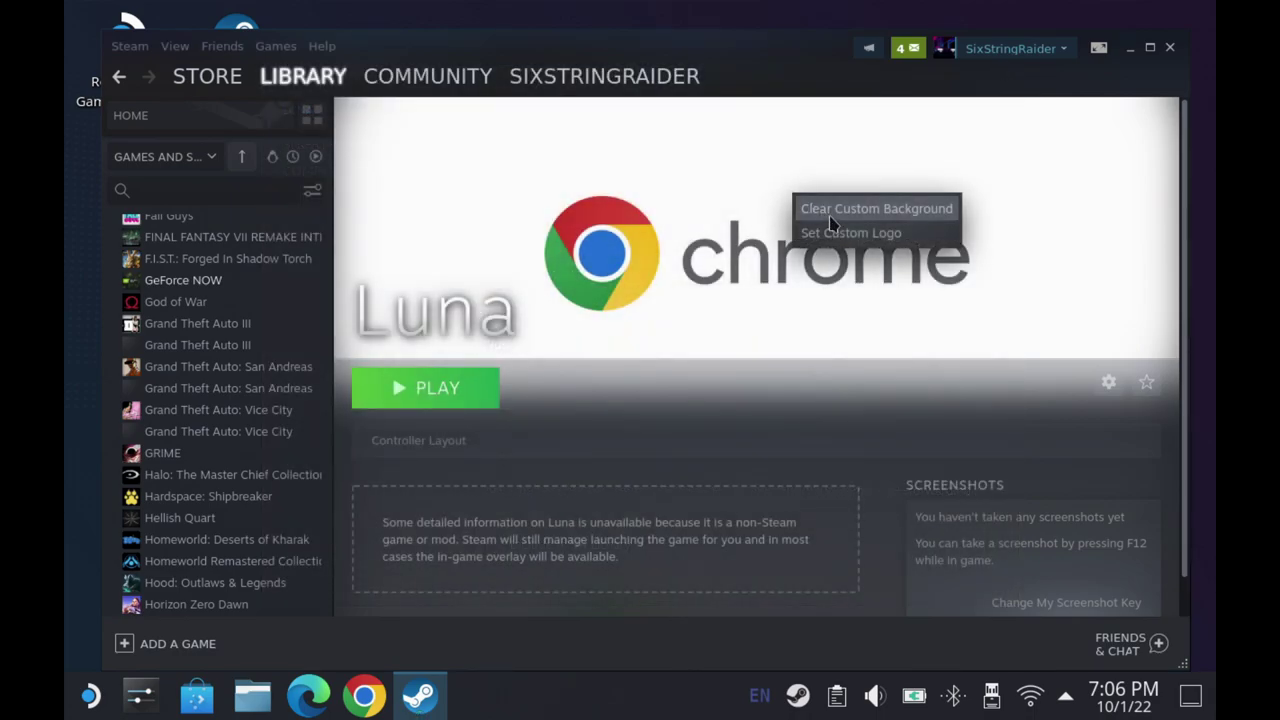
{"action": "left_click", "coordinate": [838, 209]}
{"action": "right_click", "coordinate": [833, 201]}
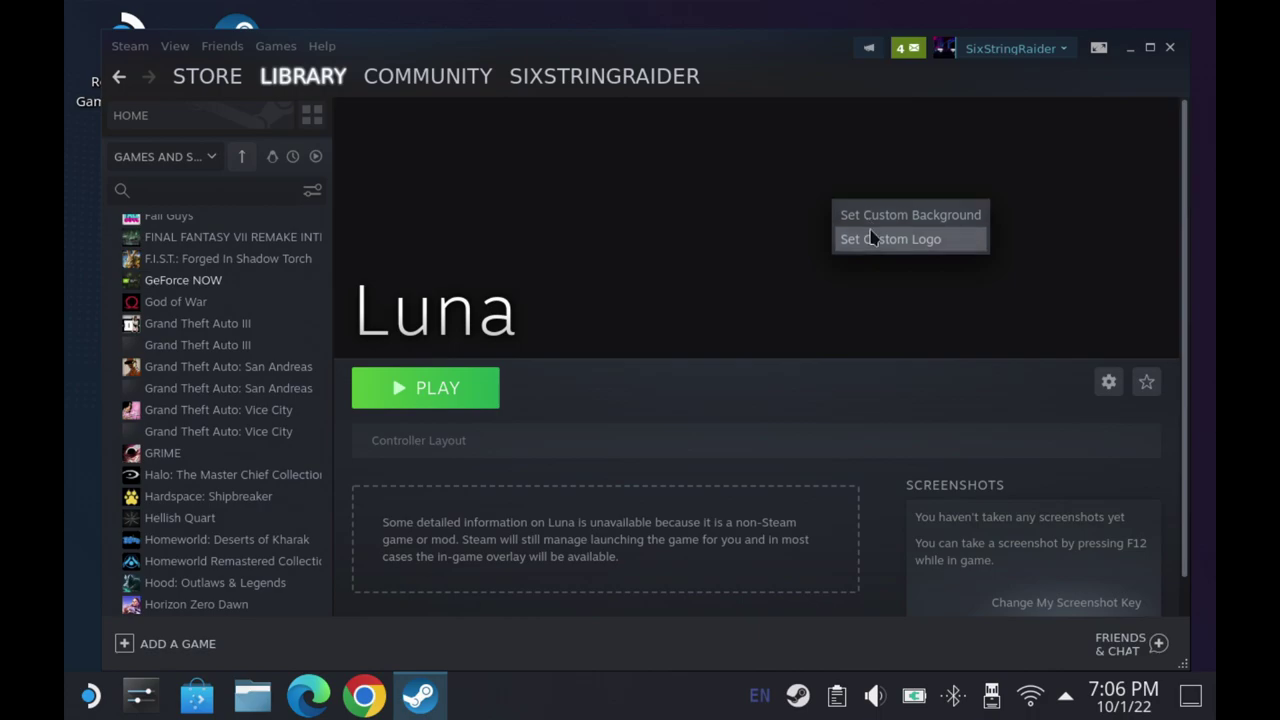
{"action": "left_click", "coordinate": [873, 216]}
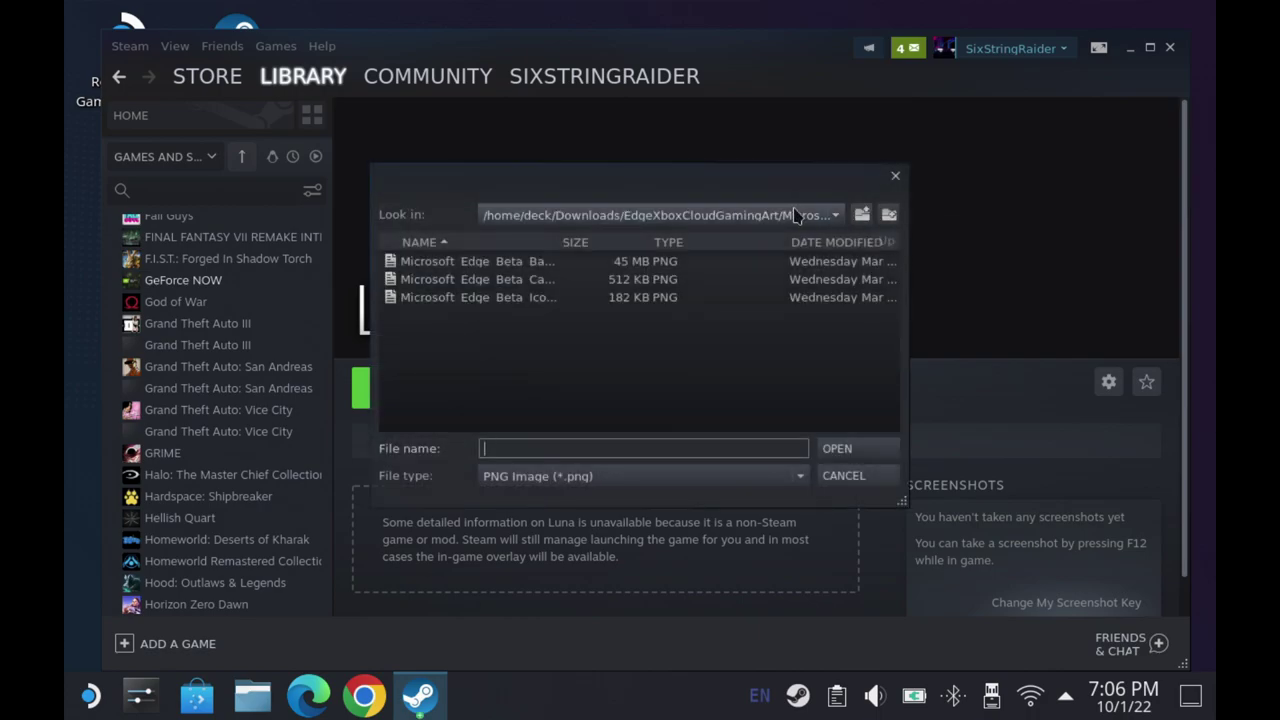
{"action": "left_click", "coordinate": [683, 218]}
{"action": "left_click", "coordinate": [580, 297]}
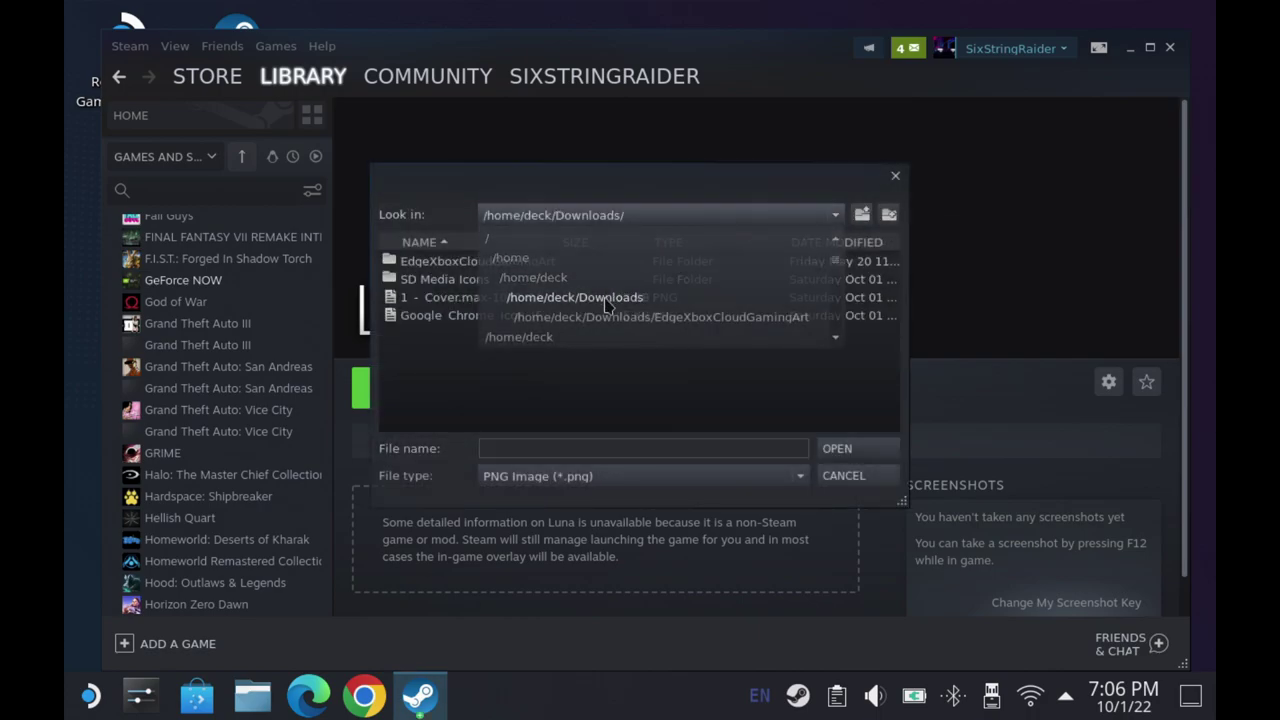
{"action": "double_click", "coordinate": [504, 282]}
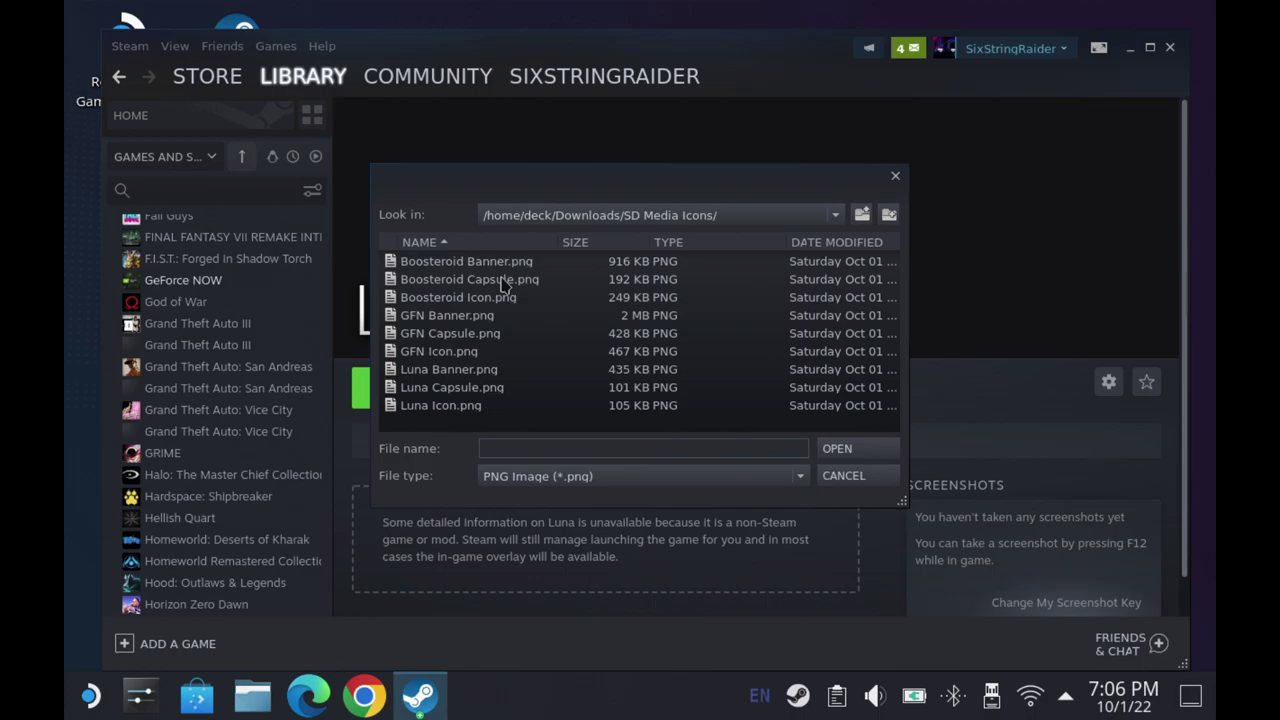
{"action": "double_click", "coordinate": [450, 369]}
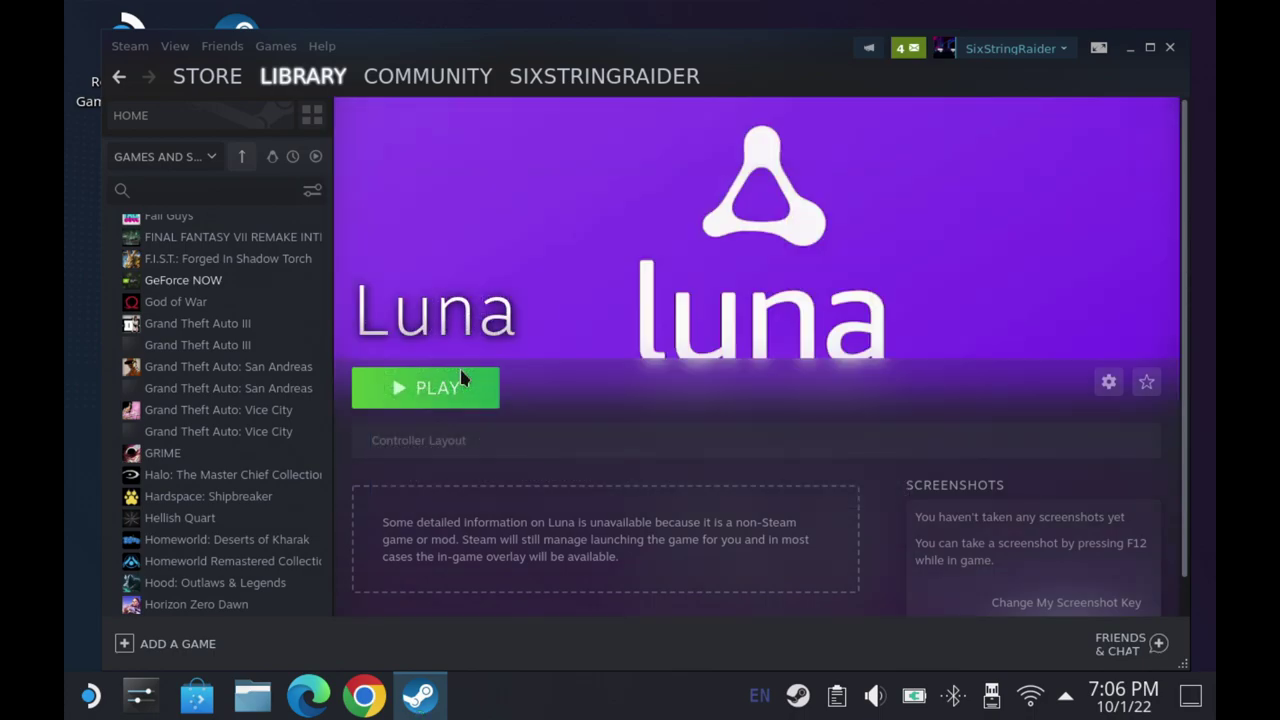
- Find Luna in the library's game list and launch it
{"action": "left_click", "coordinate": [318, 78]}
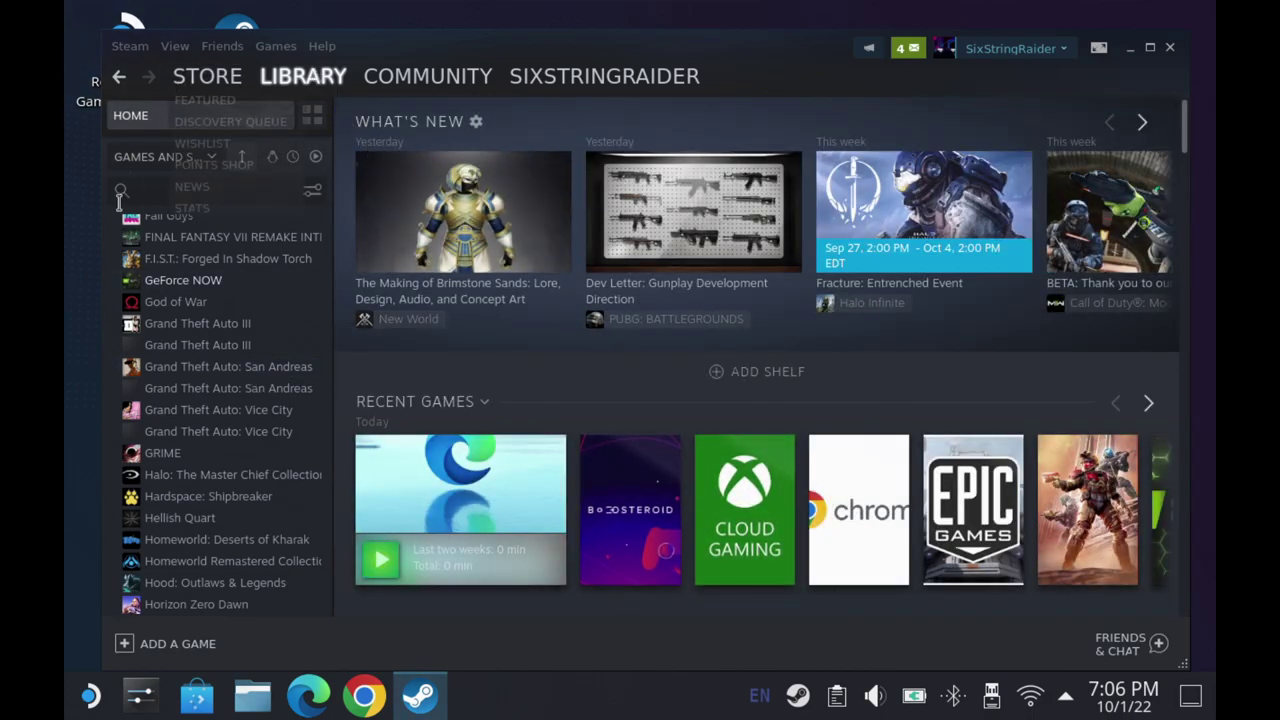
{"action": "scroll", "coordinate": [168, 410], "scroll_direction": "down", "scroll_amount": 5}
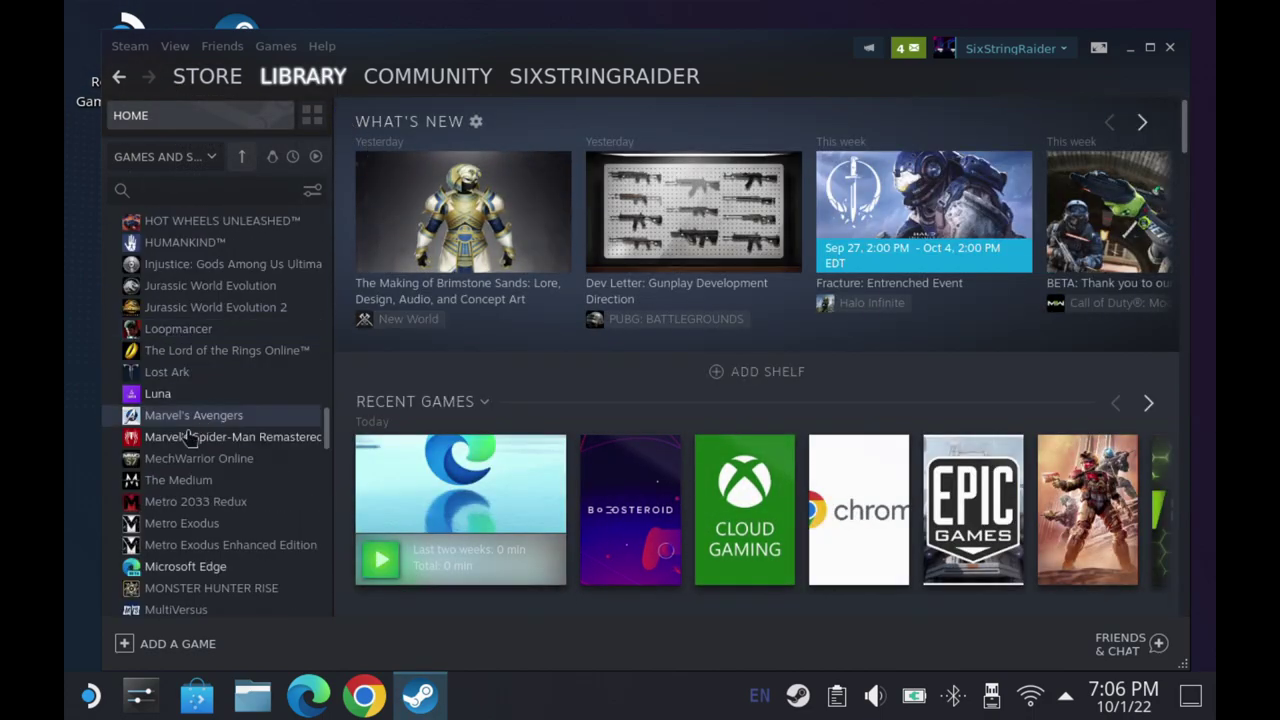
{"action": "left_click", "coordinate": [160, 394]}
{"action": "left_click", "coordinate": [440, 387]}
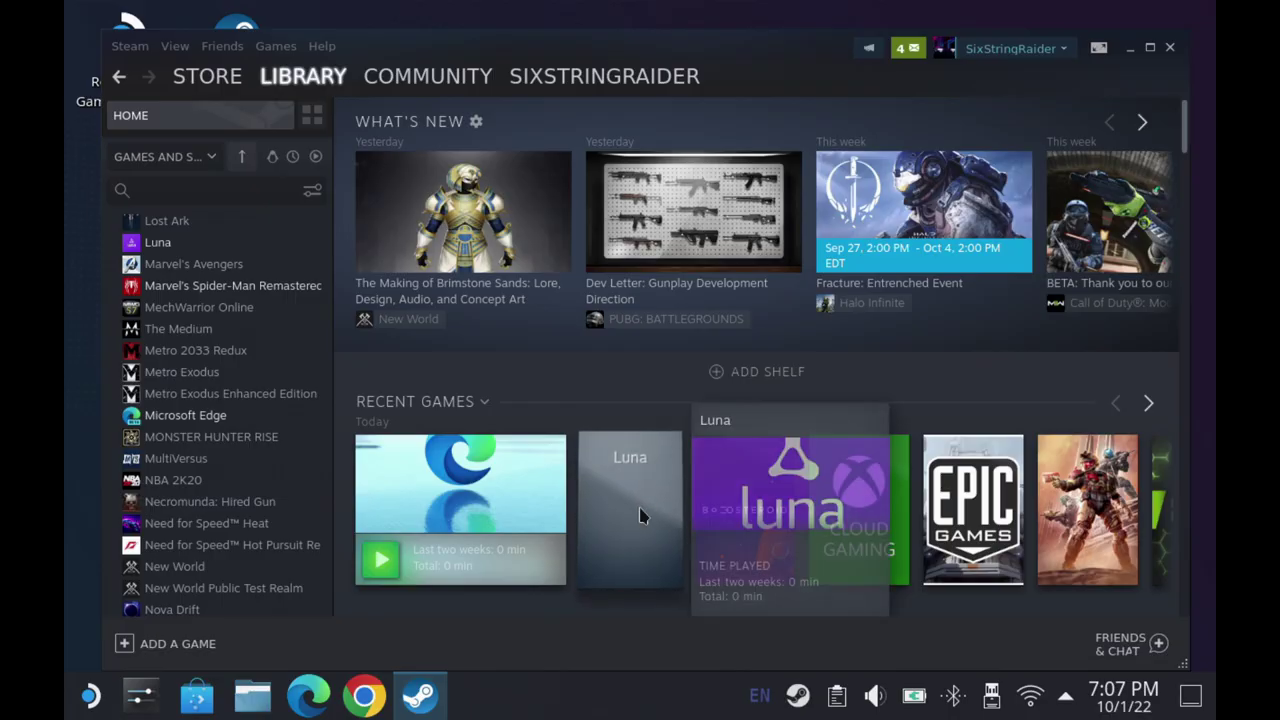
- Set Luna Capsule.png as the custom artwork for Luna's tile among the recent games
{"action": "right_click", "coordinate": [645, 512]}
{"action": "mouse_move", "coordinate": [723, 478]}
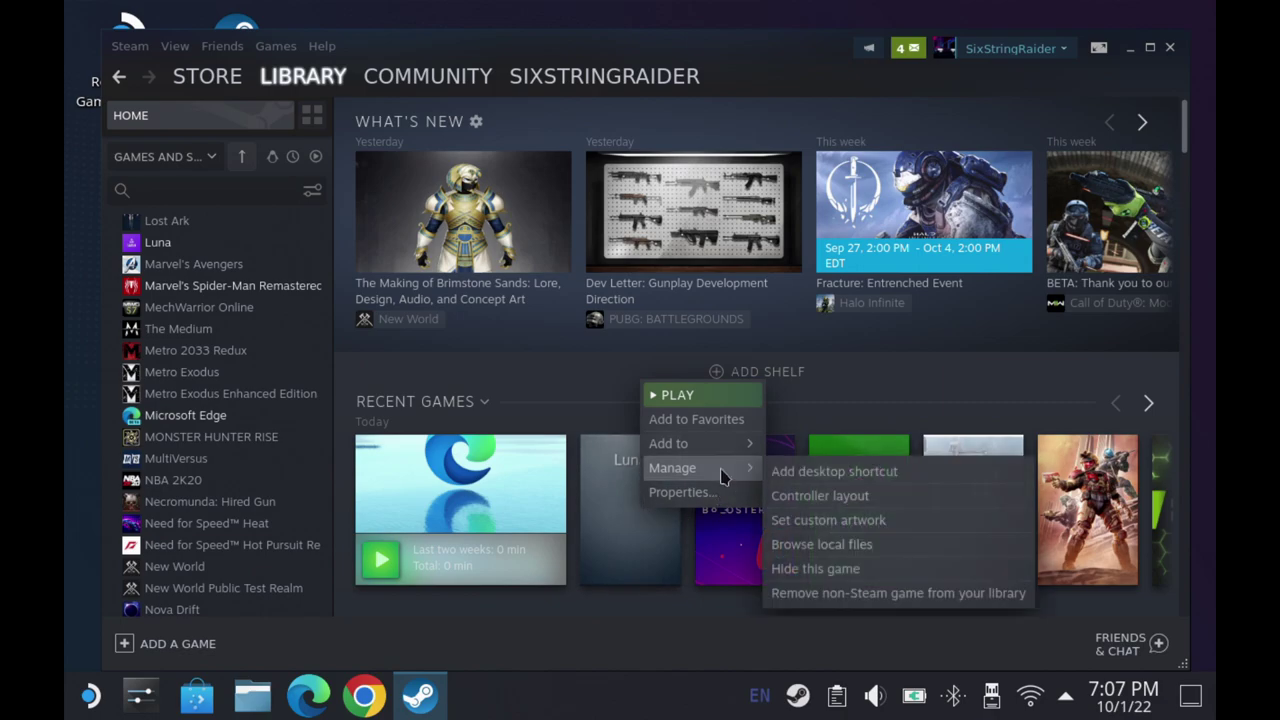
{"action": "left_click", "coordinate": [789, 522]}
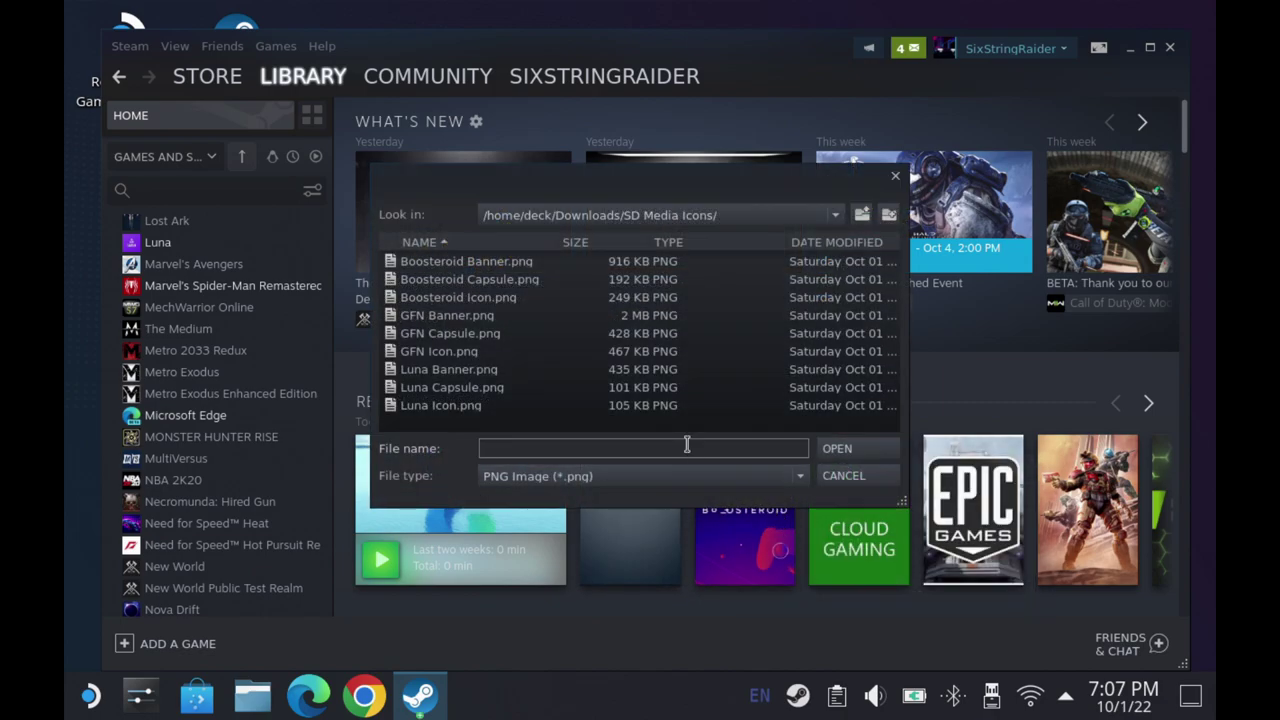
{"action": "double_click", "coordinate": [484, 390]}
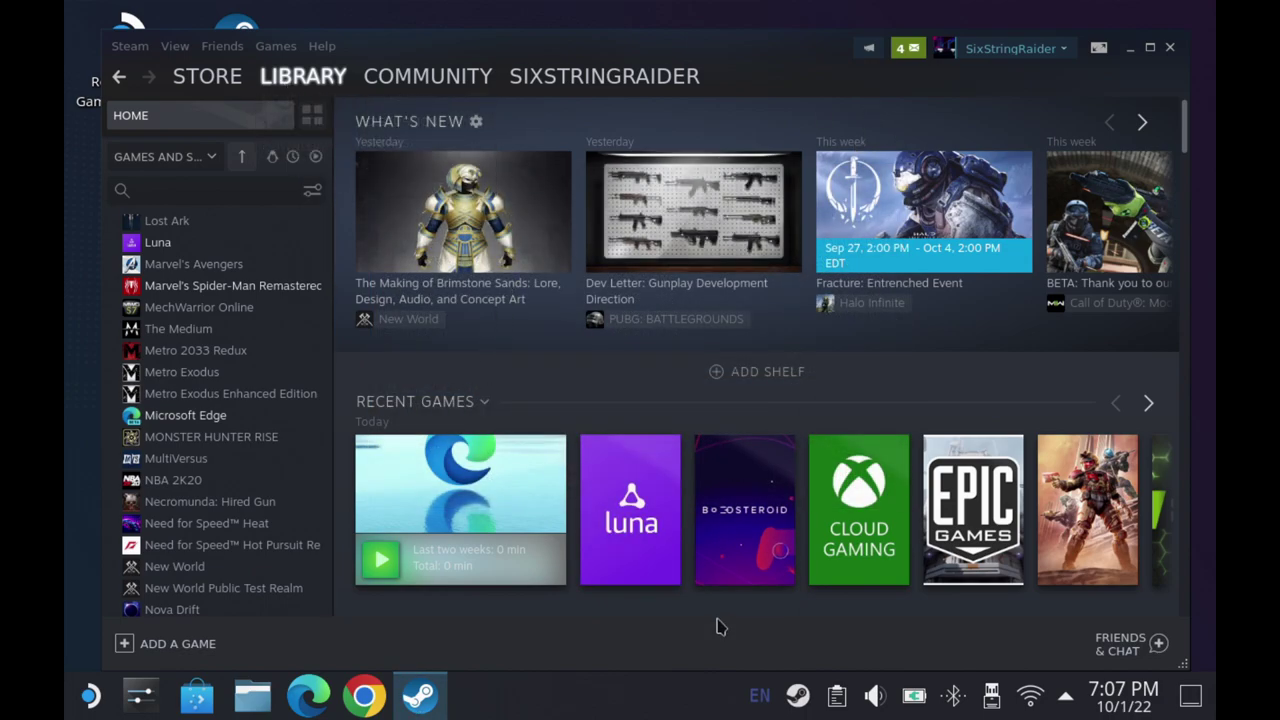
- Add Google Chrome to the library again as a non-Steam game and look for it in the game list
{"action": "left_click", "coordinate": [160, 643]}
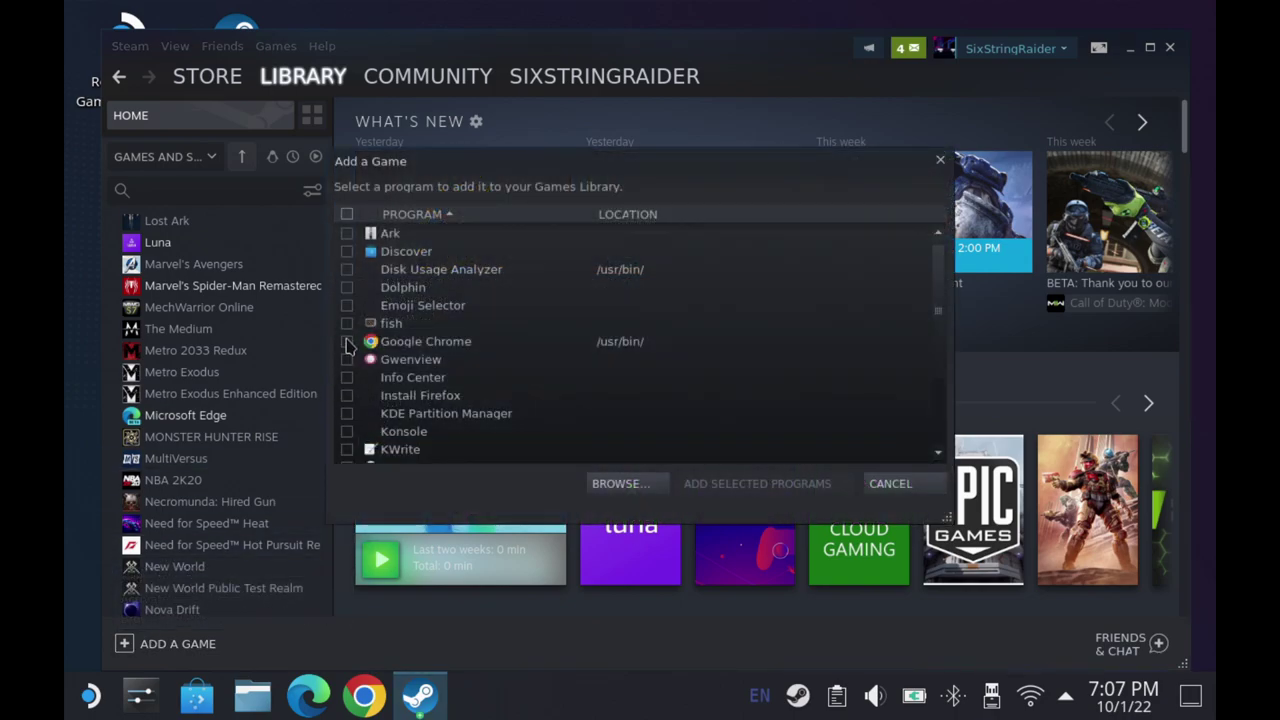
{"action": "left_click", "coordinate": [733, 487]}
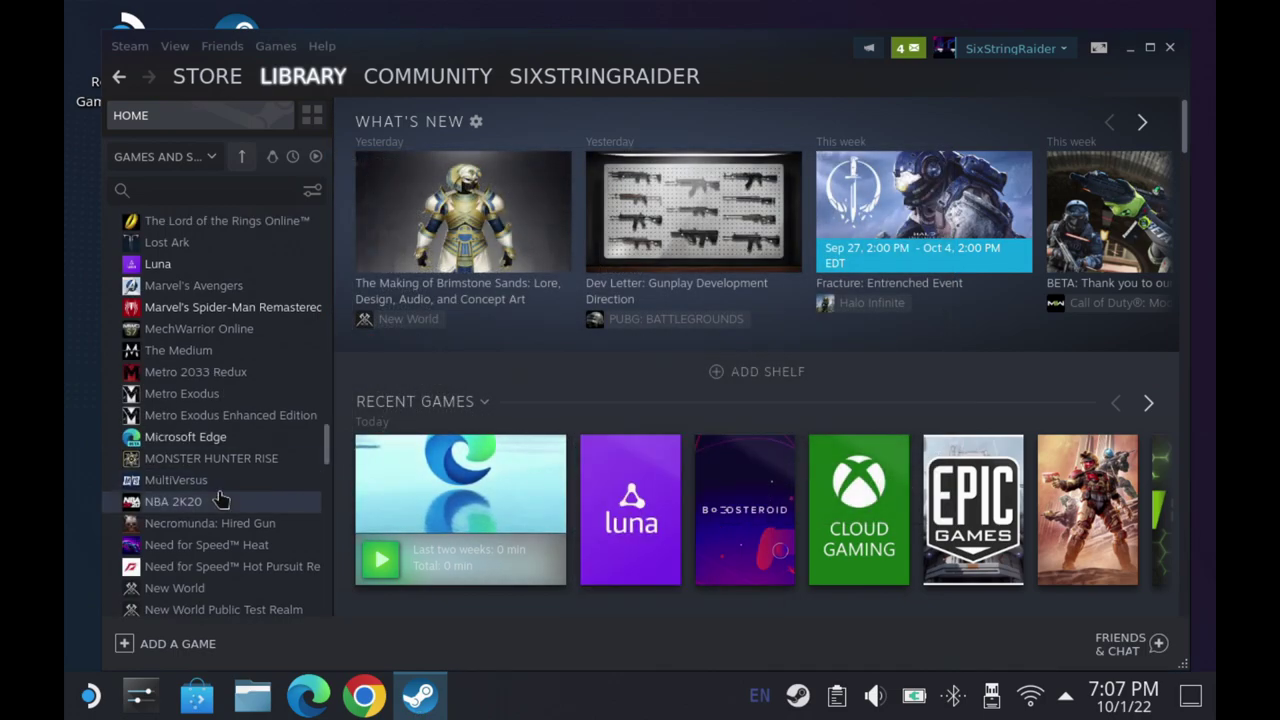
{"action": "scroll", "coordinate": [221, 500], "scroll_direction": "up", "scroll_amount": 10}
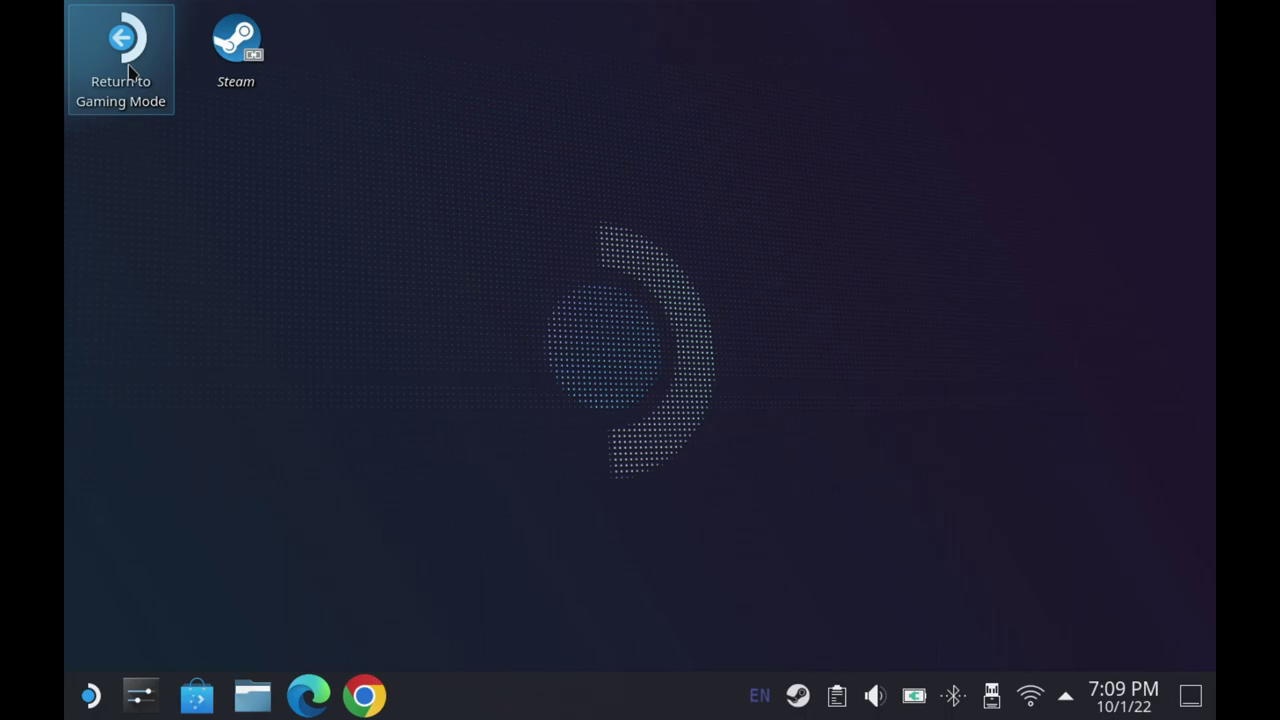
- Return to Gaming Mode and launch Xbox Cloud Gaming from the non-Steam games
{"action": "double_click", "coordinate": [128, 70]}
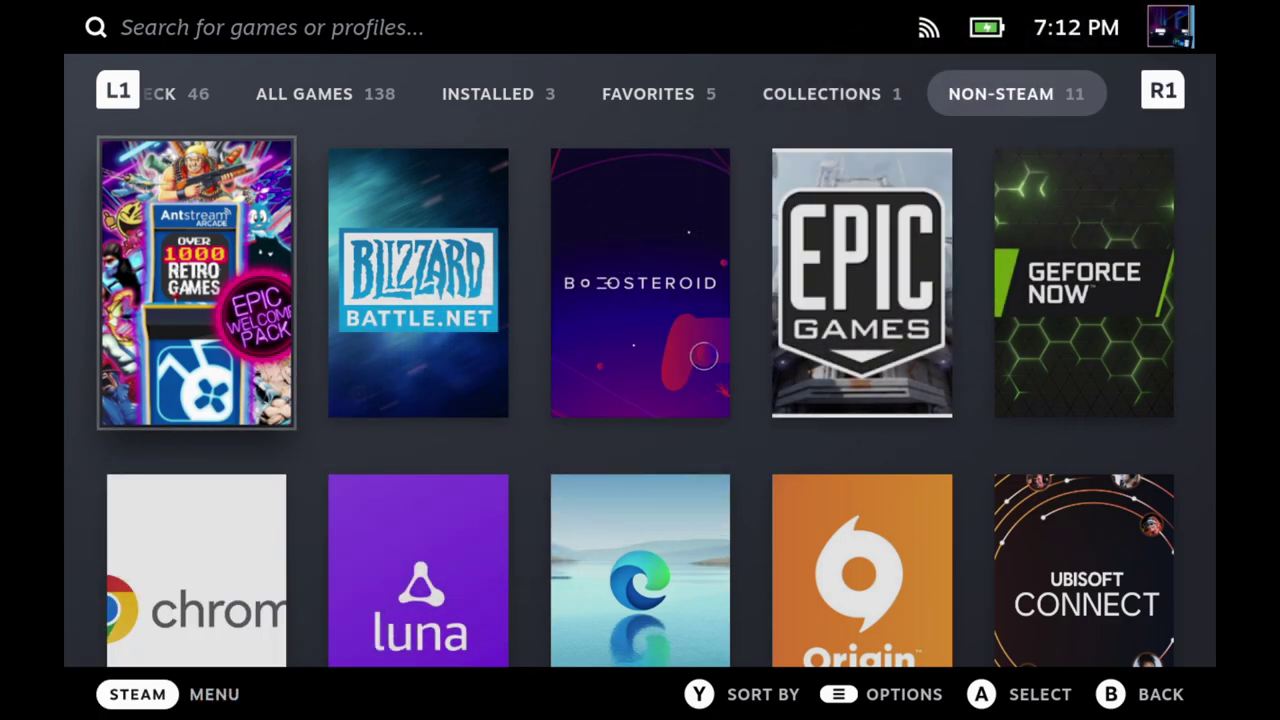
{"action": "key", "text": "Down"}
{"action": "key", "text": "Right"}
{"action": "key", "text": "Right"}
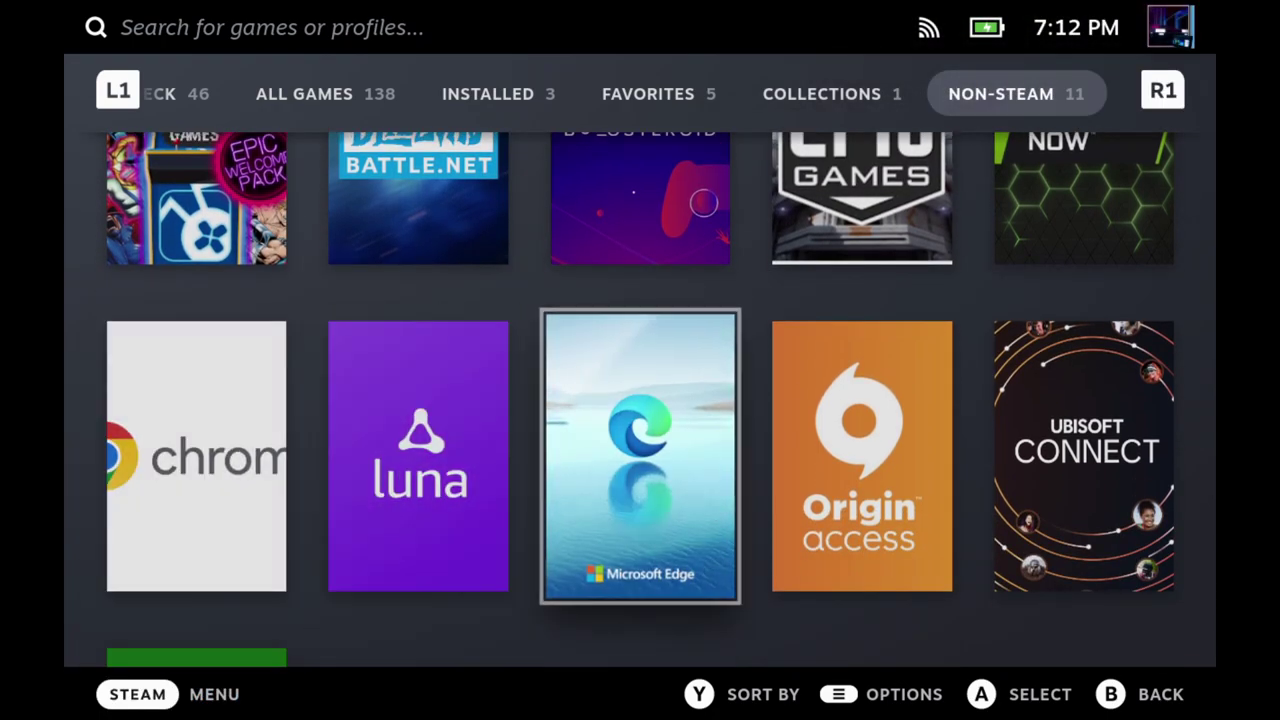
{"action": "key", "text": "Left"}
{"action": "key", "text": "Left"}
{"action": "key", "text": "Down"}
{"action": "key", "text": "Return"}
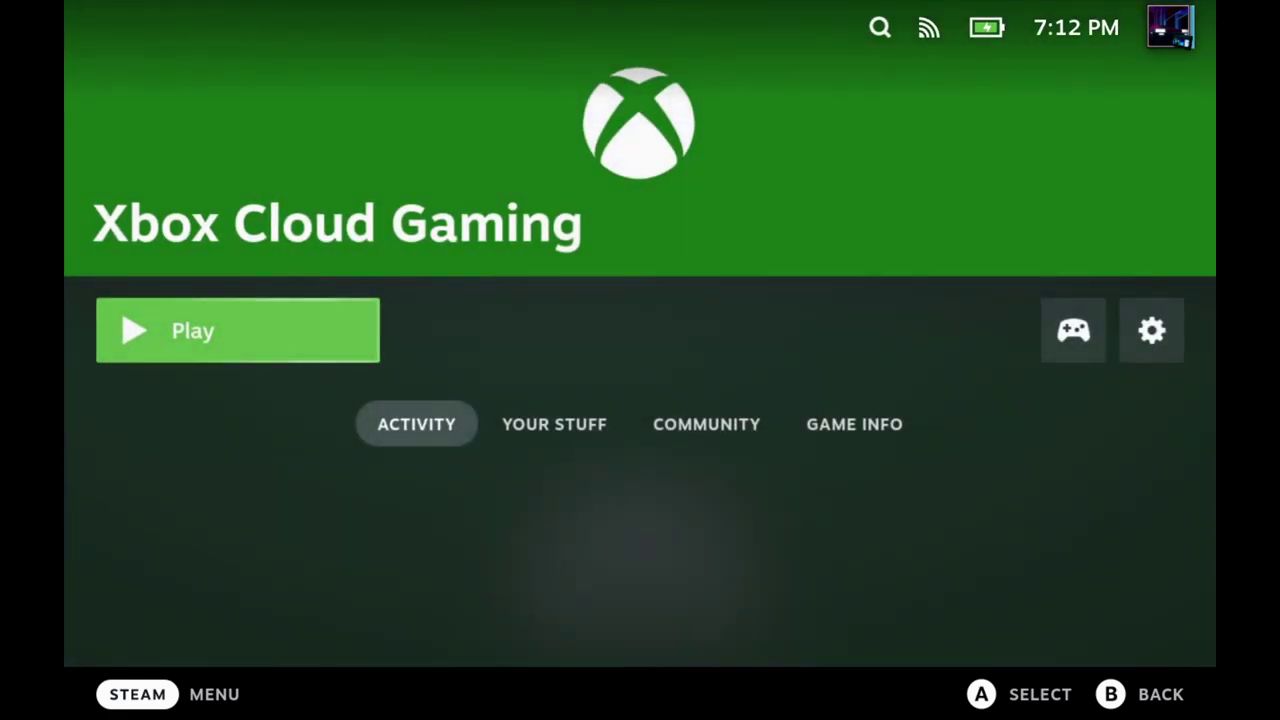
{"action": "key", "text": "Return"}
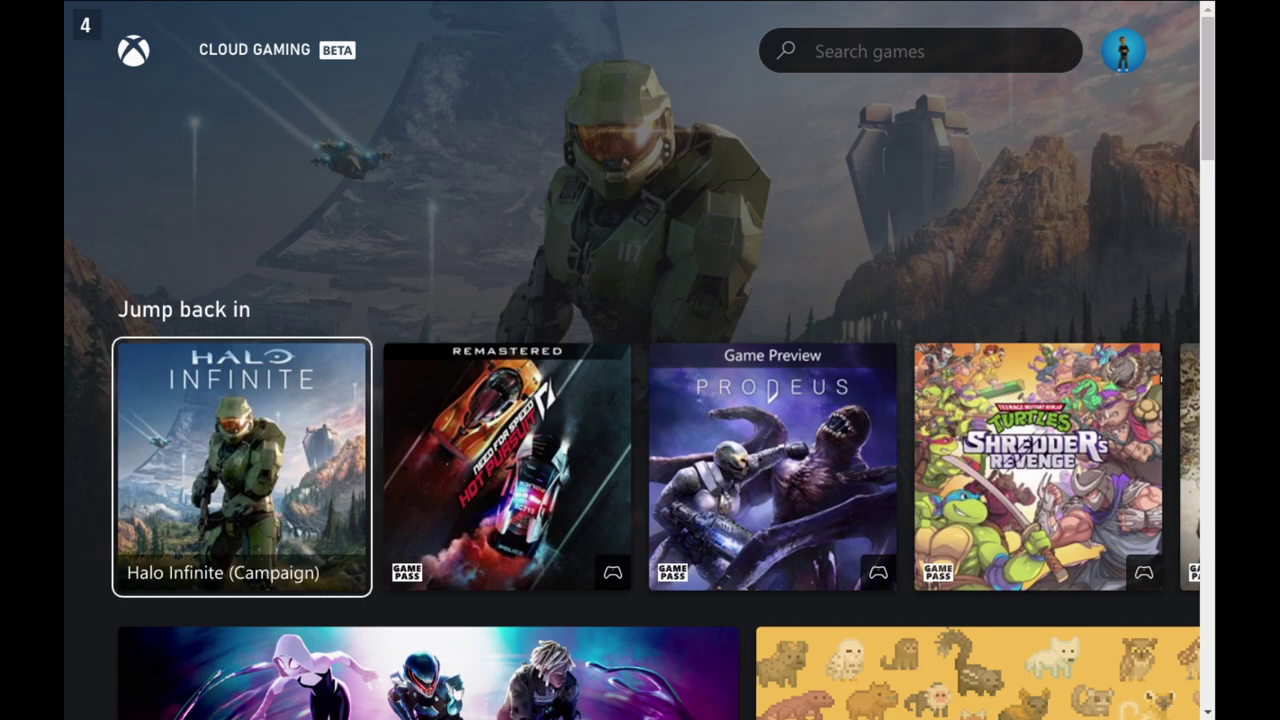
- Browse down through the game rows of the Xbox Cloud Gaming home page using controller navigation
{"action": "key", "text": "Down"}
{"action": "key", "text": "Down"}
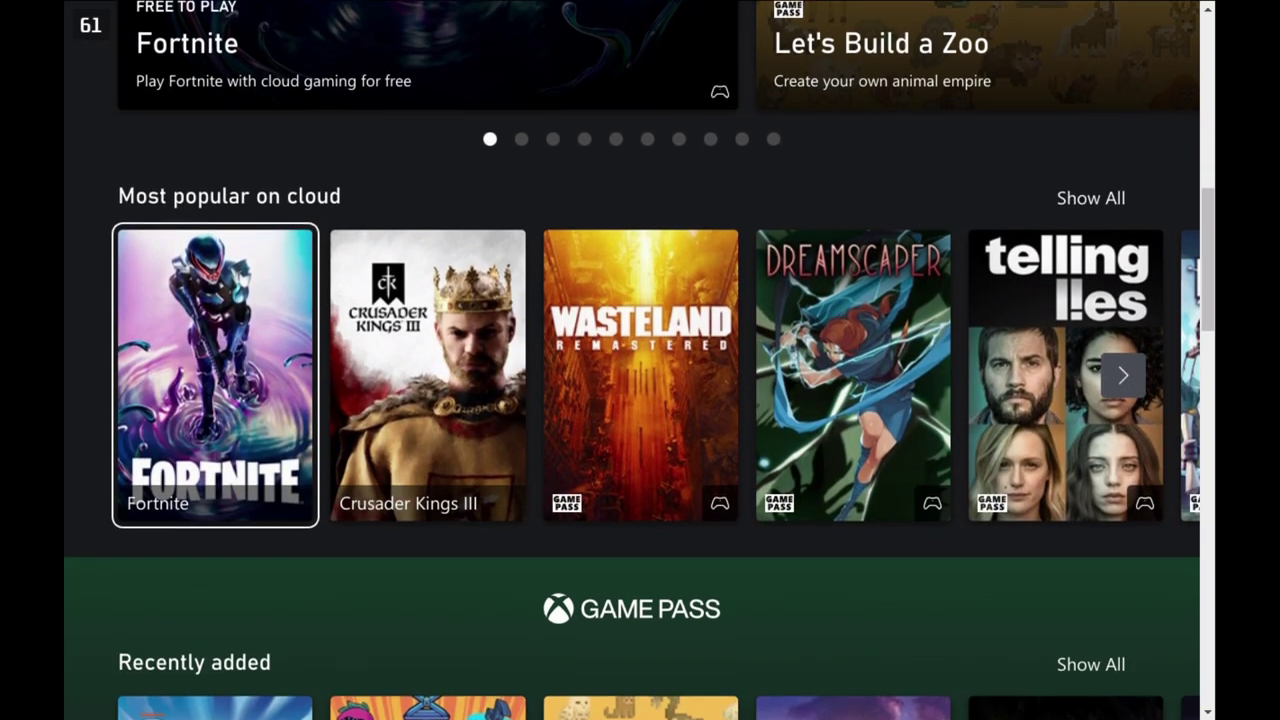
{"action": "key", "text": "Down"}
{"action": "key", "text": "Down"}
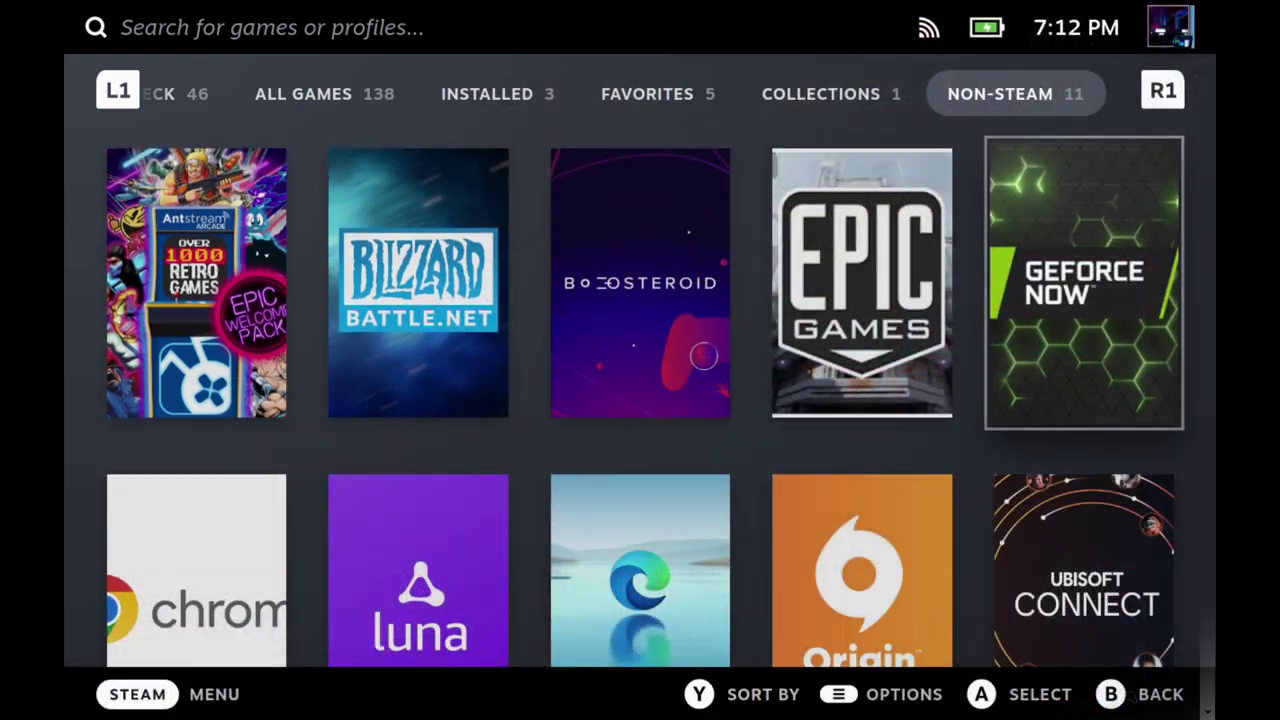
- Launch GeForce NOW from the non-Steam games and browse its Games page down to the GFN Thursday row
{"action": "key", "text": "Return"}
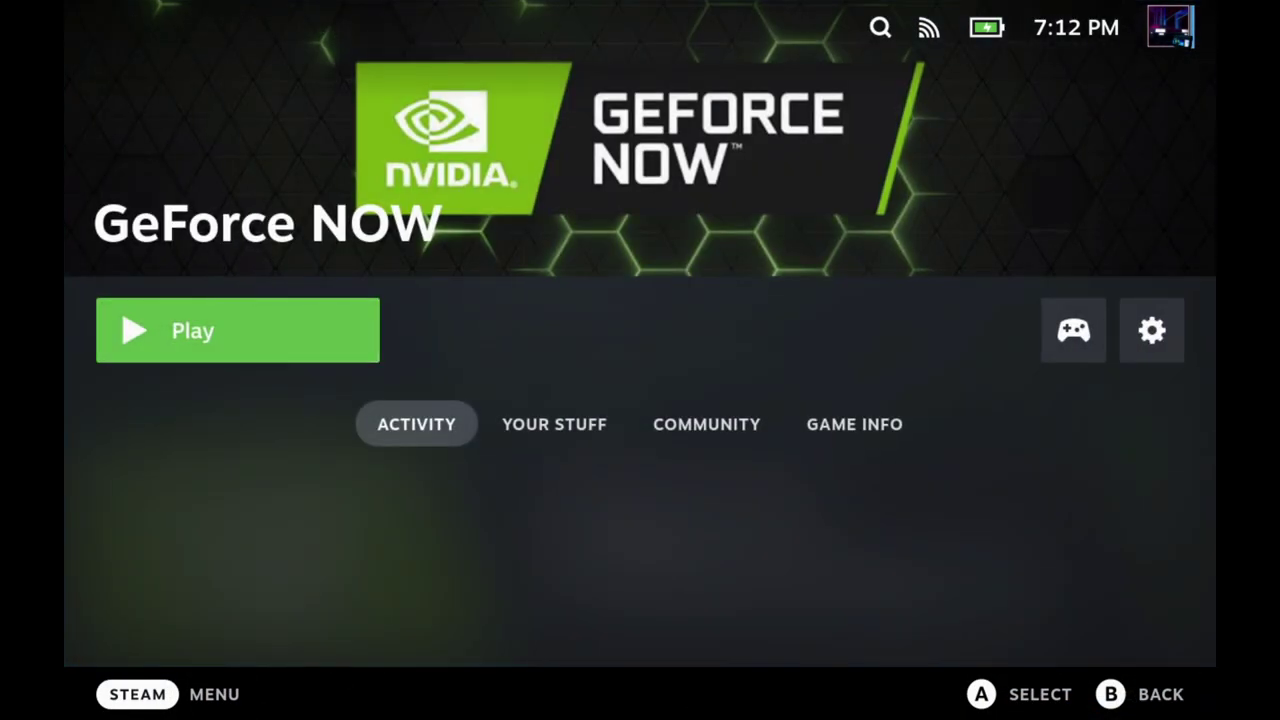
{"action": "key", "text": "Return"}
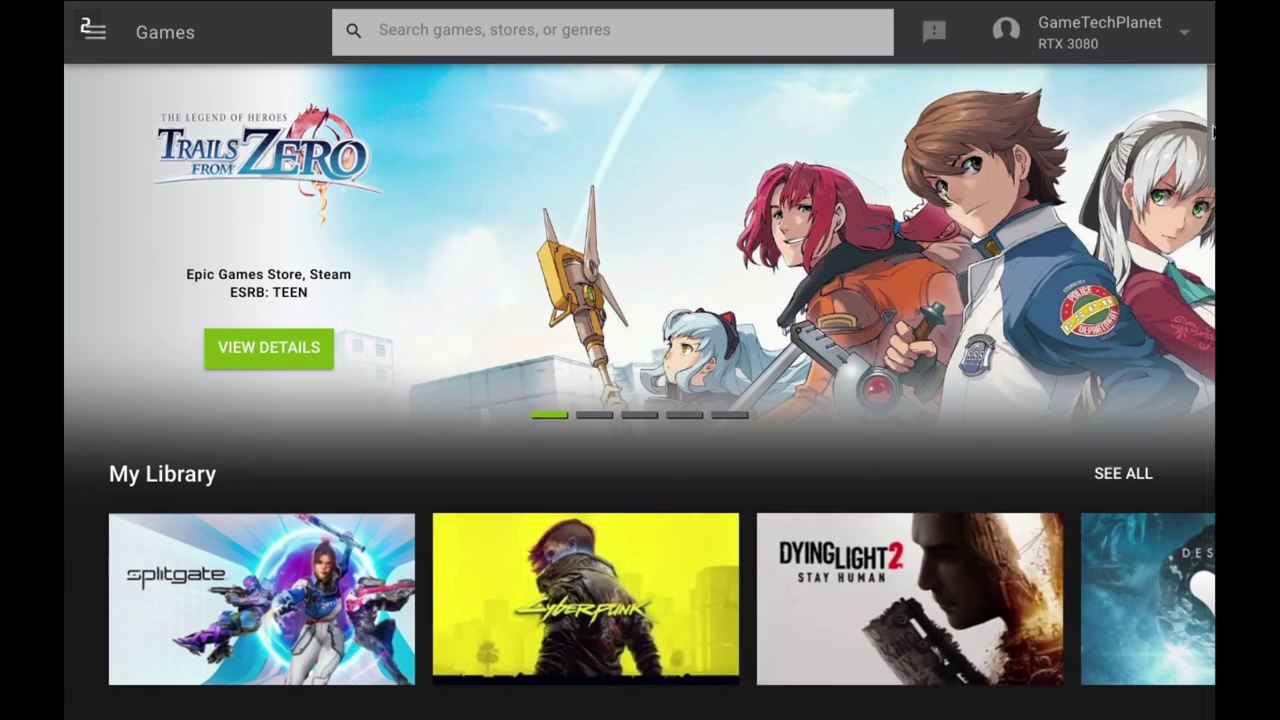
{"action": "scroll", "coordinate": [1213, 133], "scroll_direction": "down", "scroll_amount": 5}
{"action": "scroll", "coordinate": [1213, 140], "scroll_direction": "up", "scroll_amount": 4}
{"action": "scroll", "coordinate": [1213, 145], "scroll_direction": "down", "scroll_amount": 5}
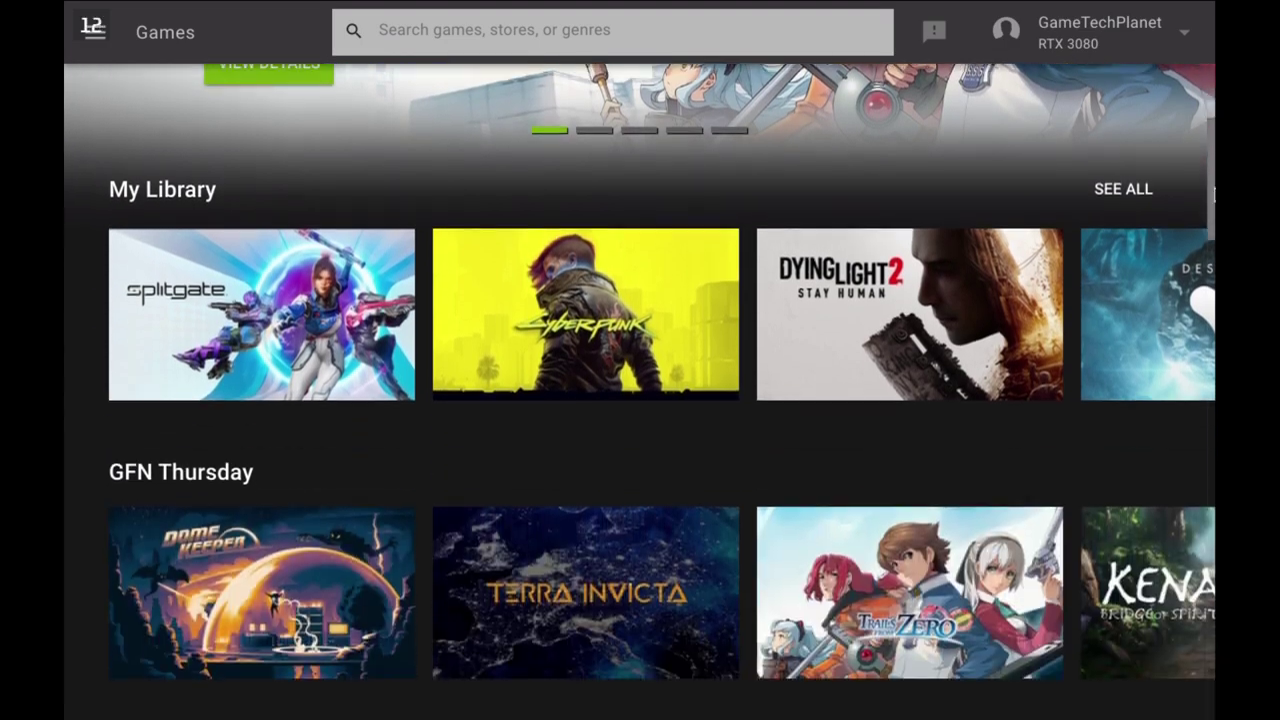
- Launch Luna from the non-Steam games in the library
{"action": "scroll", "coordinate": [1213, 155], "scroll_direction": "up", "scroll_amount": 4}
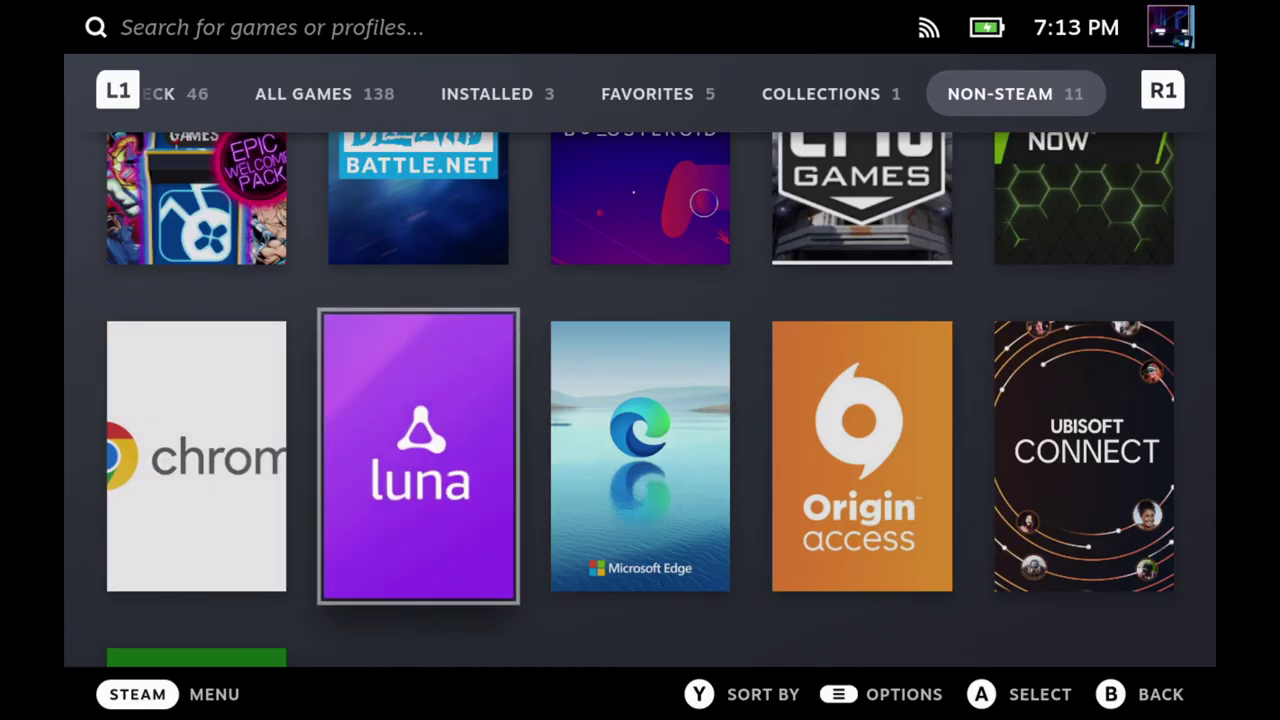
{"action": "key", "text": "Return"}
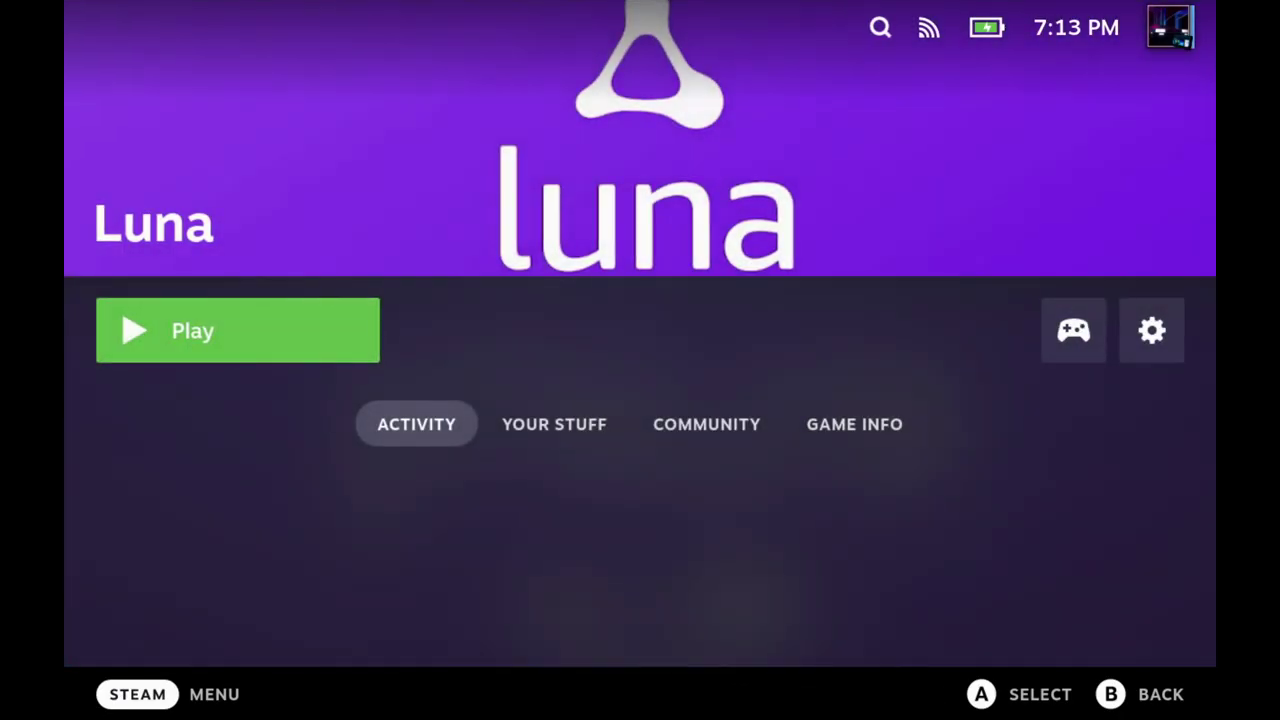
{"action": "key", "text": "Return"}
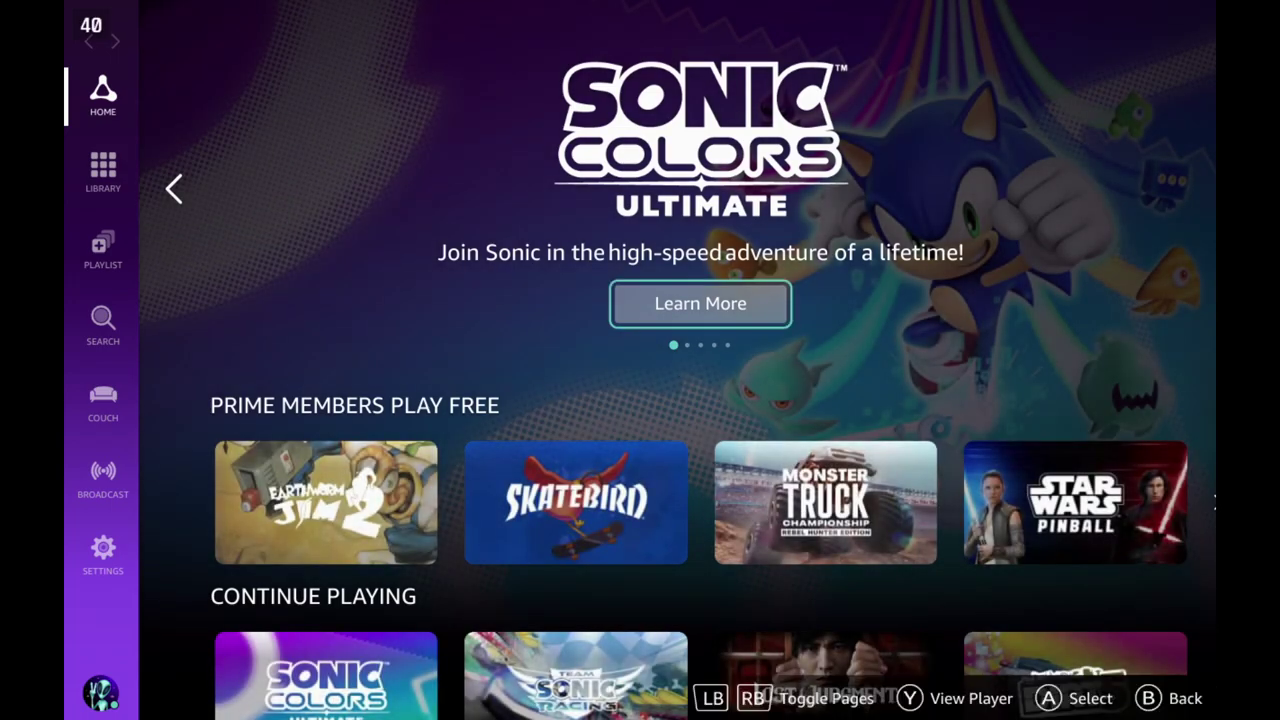
- Browse the game rows of the Luna home page down to Editor's Picks using controller navigation
{"action": "key", "text": "Down"}
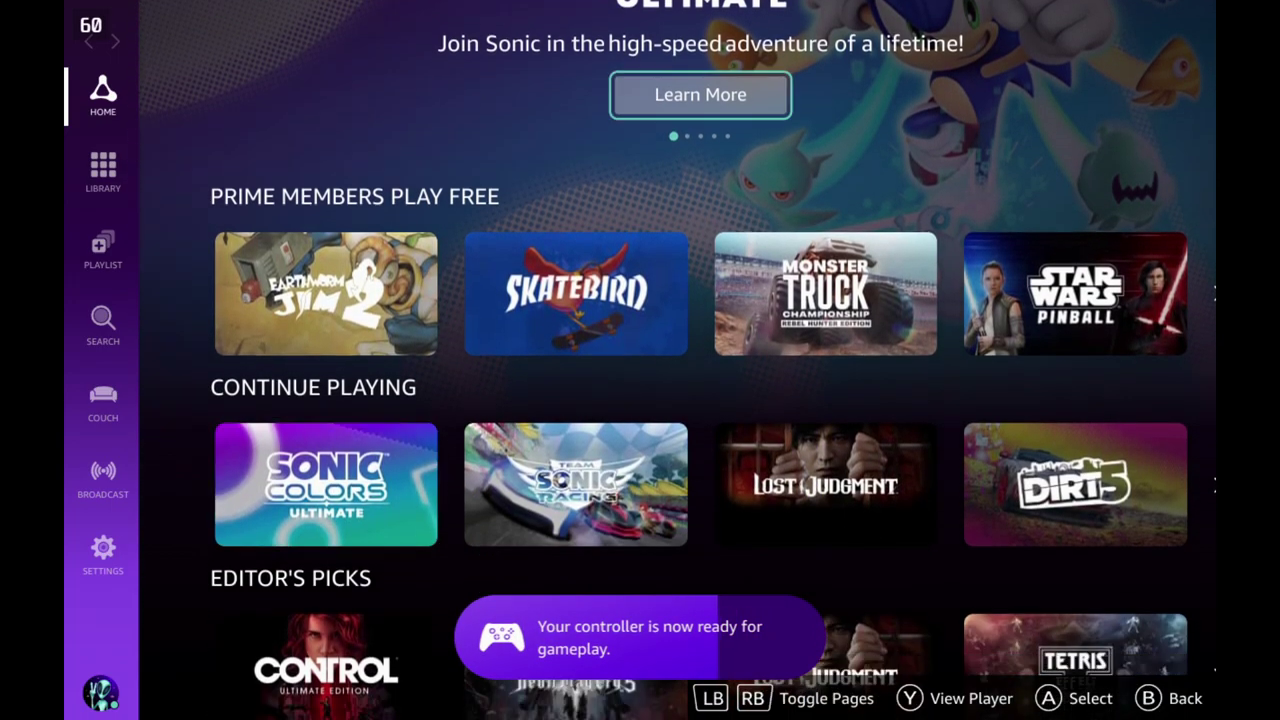
{"action": "key", "text": "Down"}
{"action": "key", "text": "Down"}
{"action": "key", "text": "Down"}
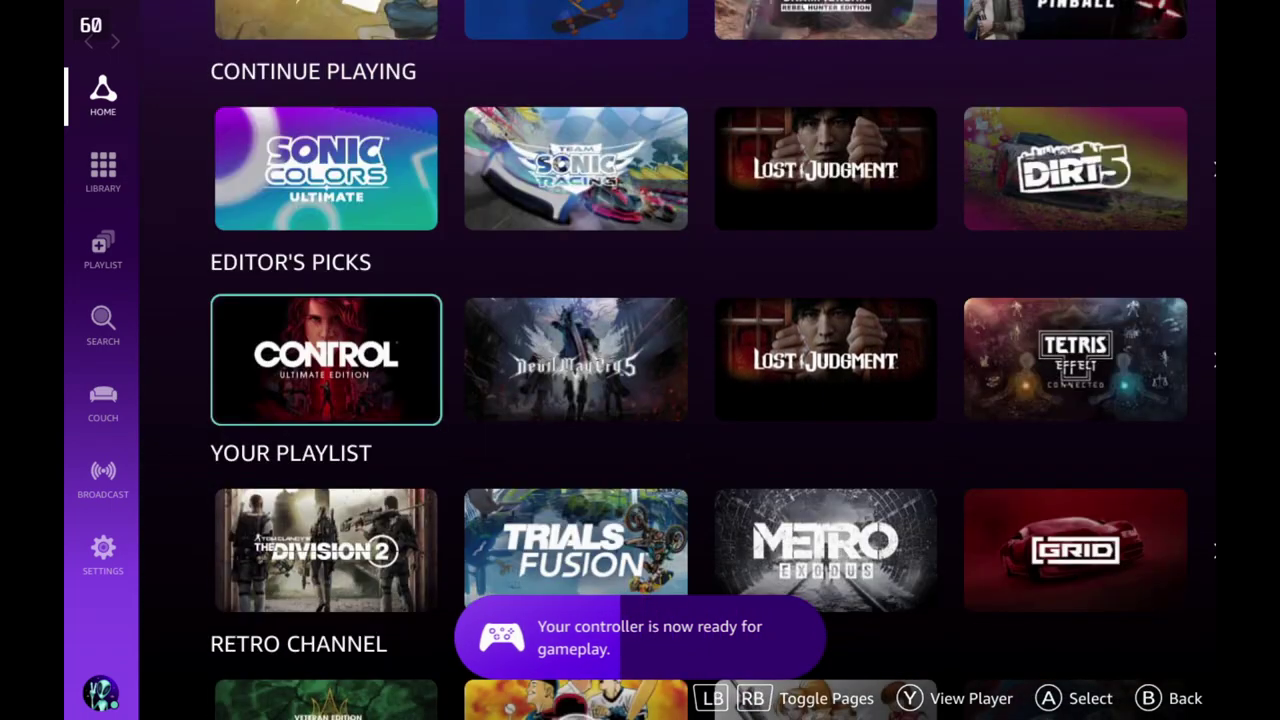
{"action": "key", "text": "Down"}
{"action": "key", "text": "Up"}
{"action": "key", "text": "Up"}
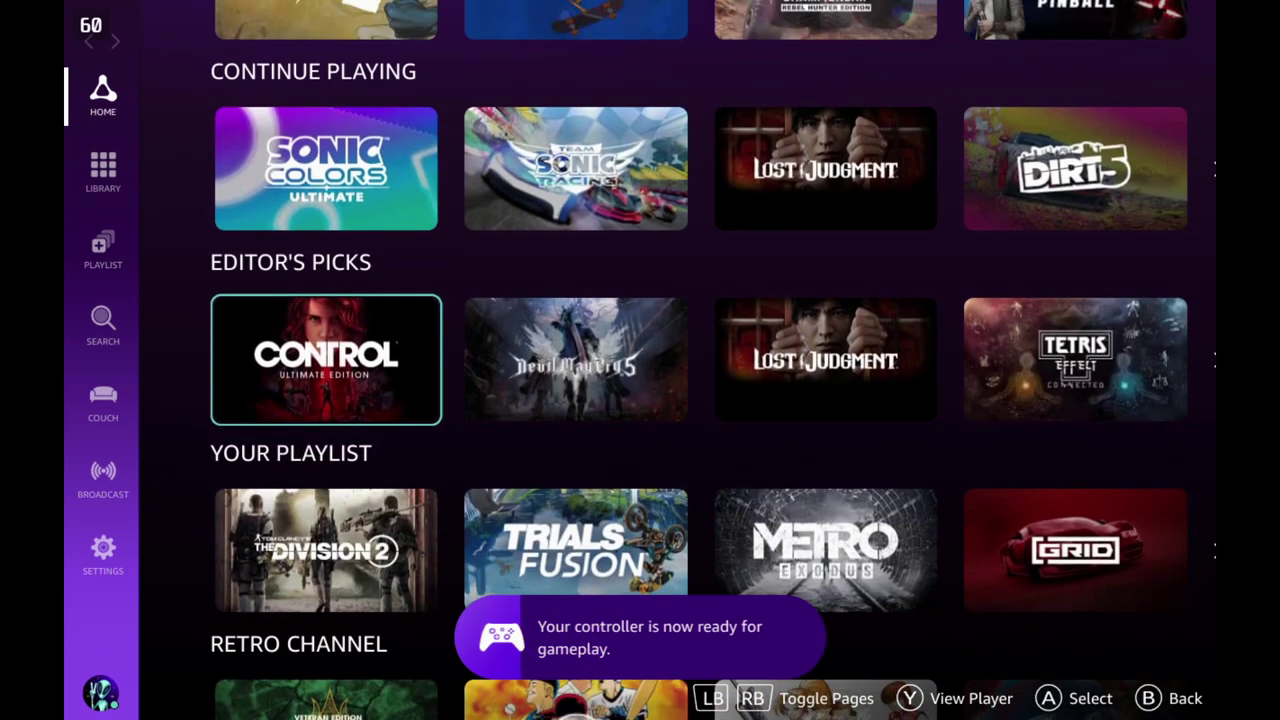
- Launch Boosteroid from the non-Steam games in the library
{"action": "key", "text": "Up"}
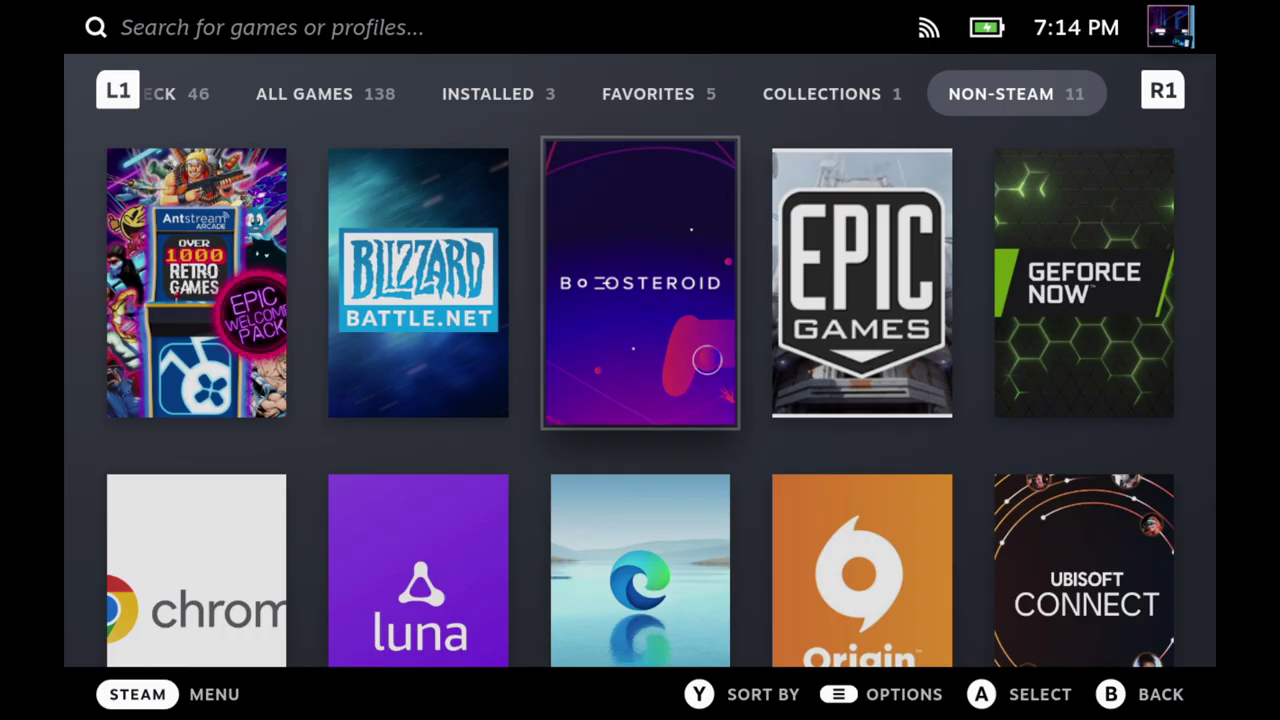
{"action": "key", "text": "Return"}
{"action": "key", "text": "Return"}
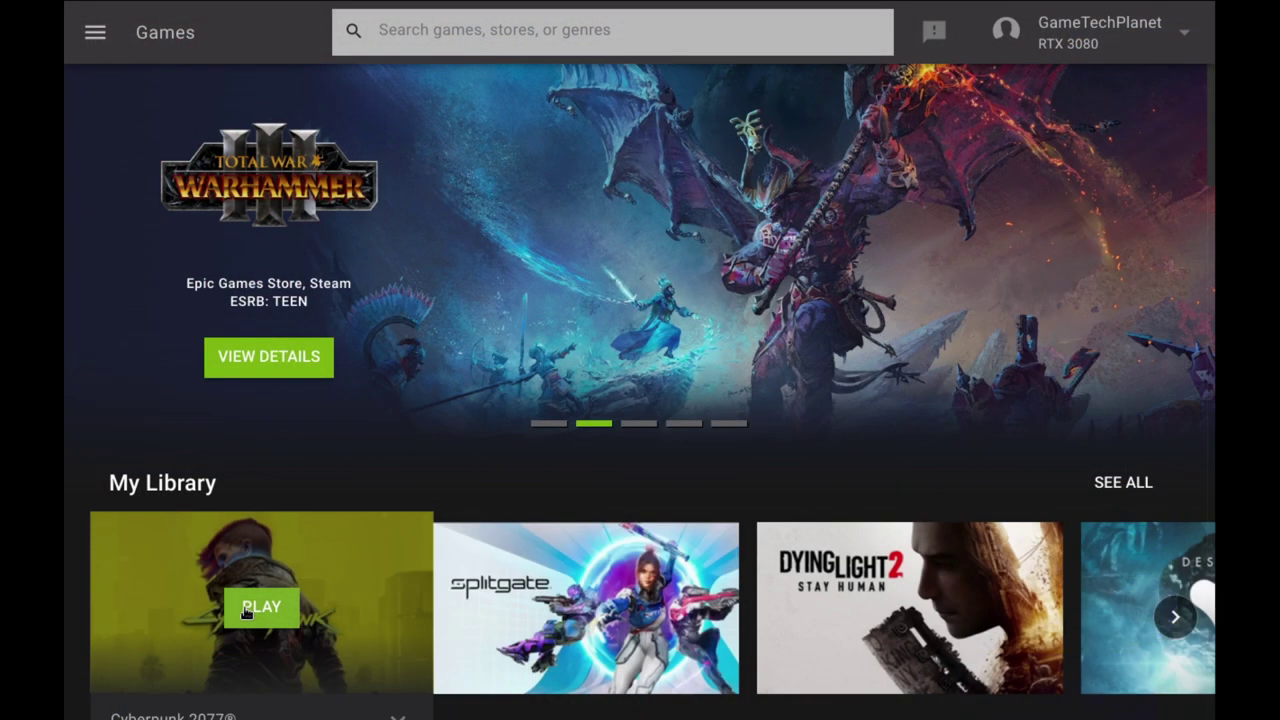
- Open the Steam controller settings for the running GeForce NOW shortcut
{"action": "key", "text": "super"}
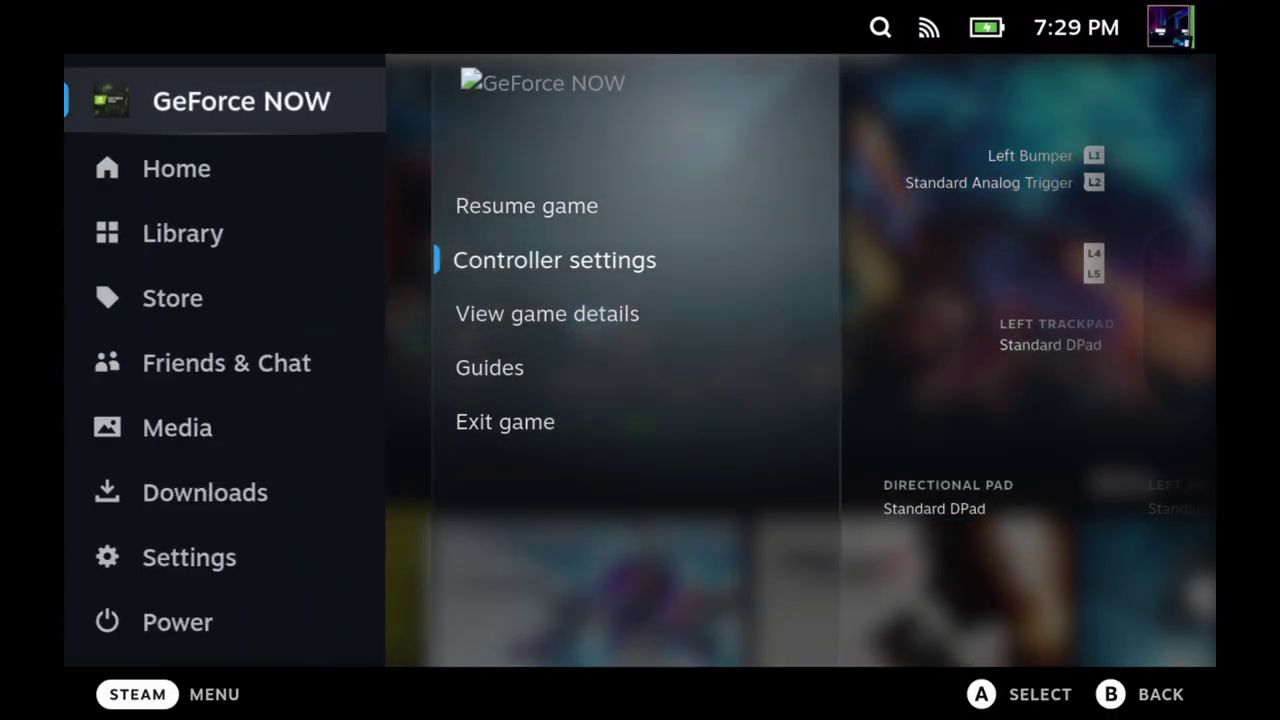
{"action": "key", "text": "Right"}
{"action": "key", "text": "Down"}
{"action": "key", "text": "Return"}
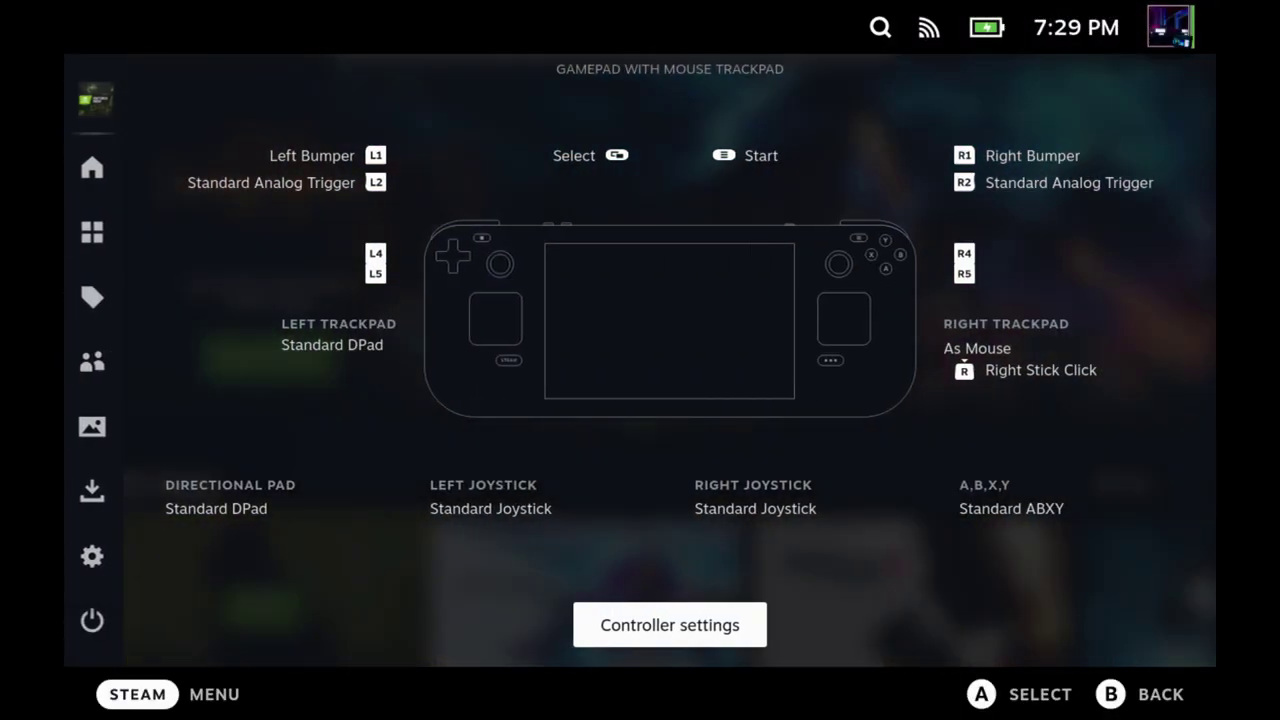
{"action": "key", "text": "Return"}
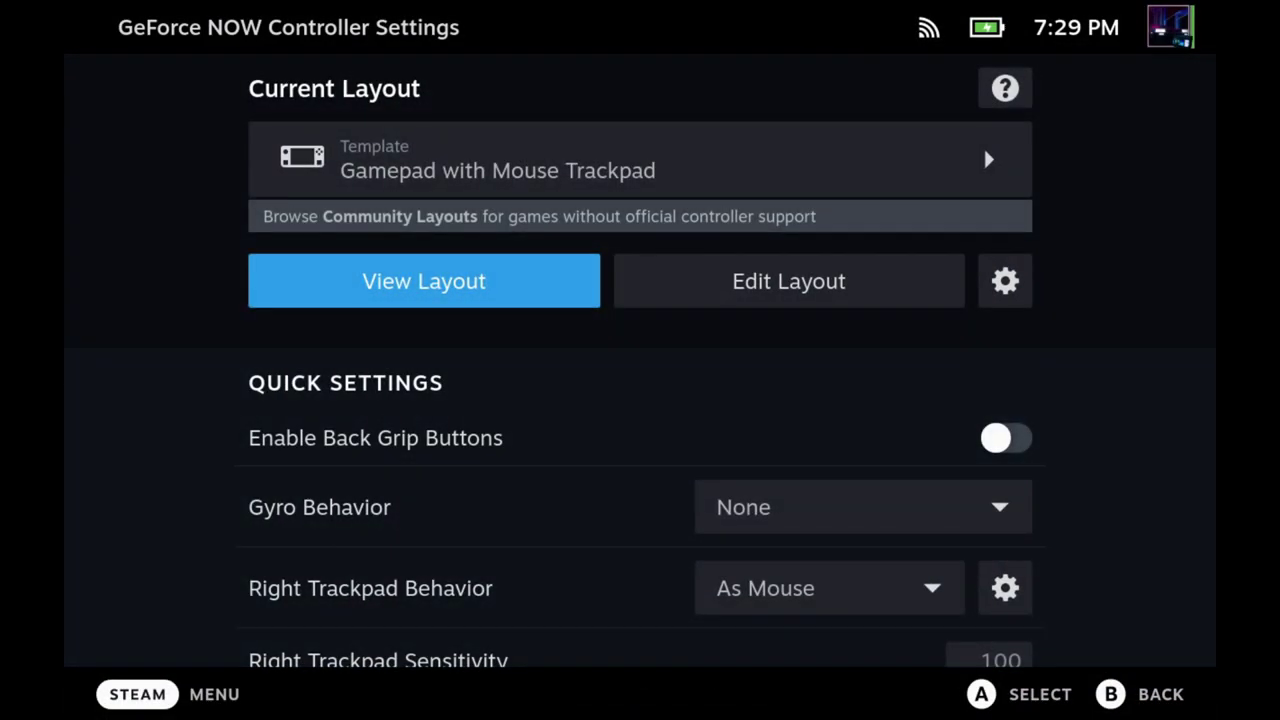
- Open the Gamepad with Mouse Trackpad layout for editing and go to its trackpad settings
{"action": "key", "text": "Down"}
{"action": "key", "text": "Up"}
{"action": "key", "text": "Right"}
{"action": "key", "text": "Return"}
{"action": "key", "text": "Down"}
{"action": "key", "text": "Down"}
{"action": "key", "text": "Down"}
{"action": "key", "text": "Down"}
{"action": "key", "text": "Right"}
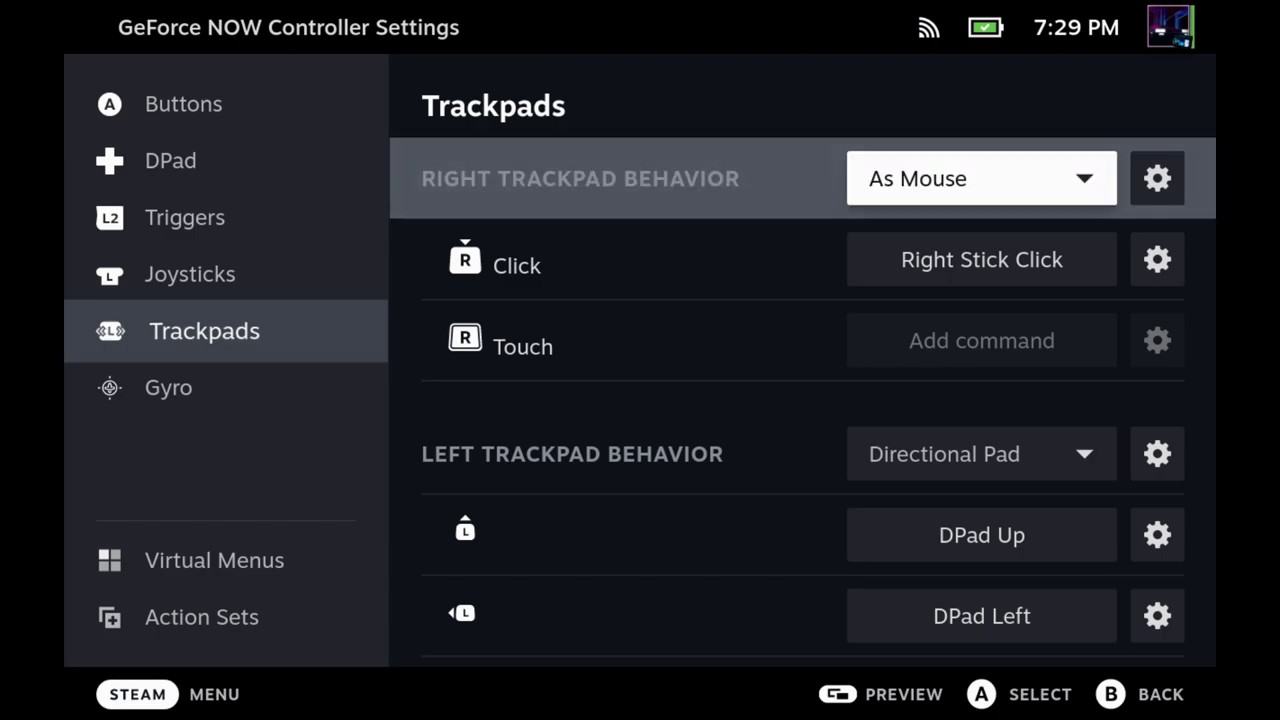
- Assign Left Mouse Click to the right trackpad's Click command
{"action": "key", "text": "Down"}
{"action": "key", "text": "Return"}
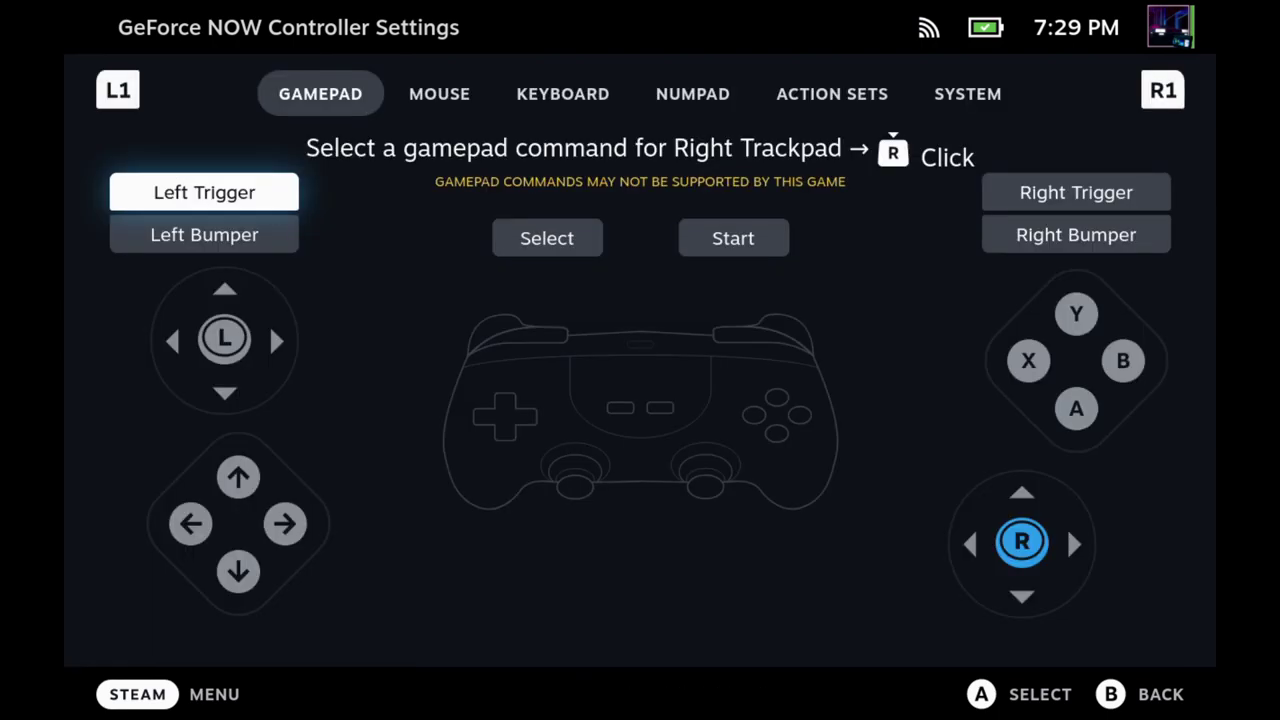
{"action": "key", "text": "Up"}
{"action": "key", "text": "Right"}
{"action": "key", "text": "Down"}
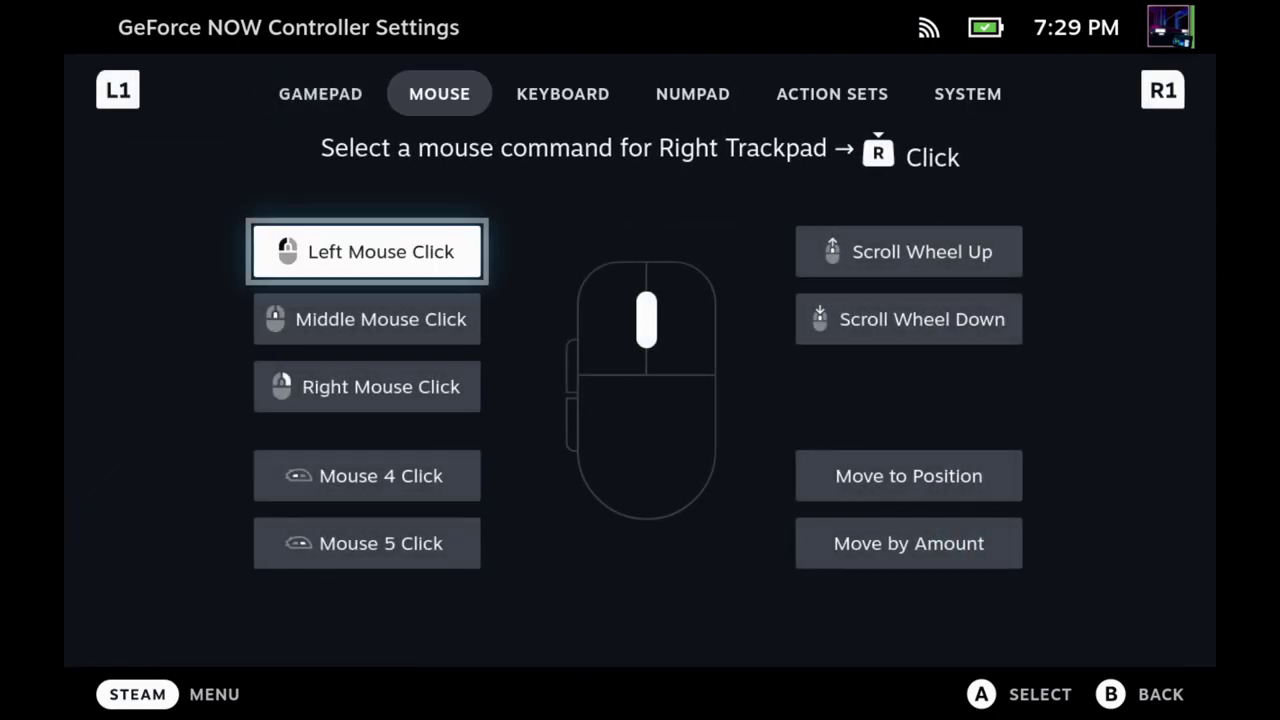
{"action": "key", "text": "Return"}
{"action": "key", "text": "Left"}
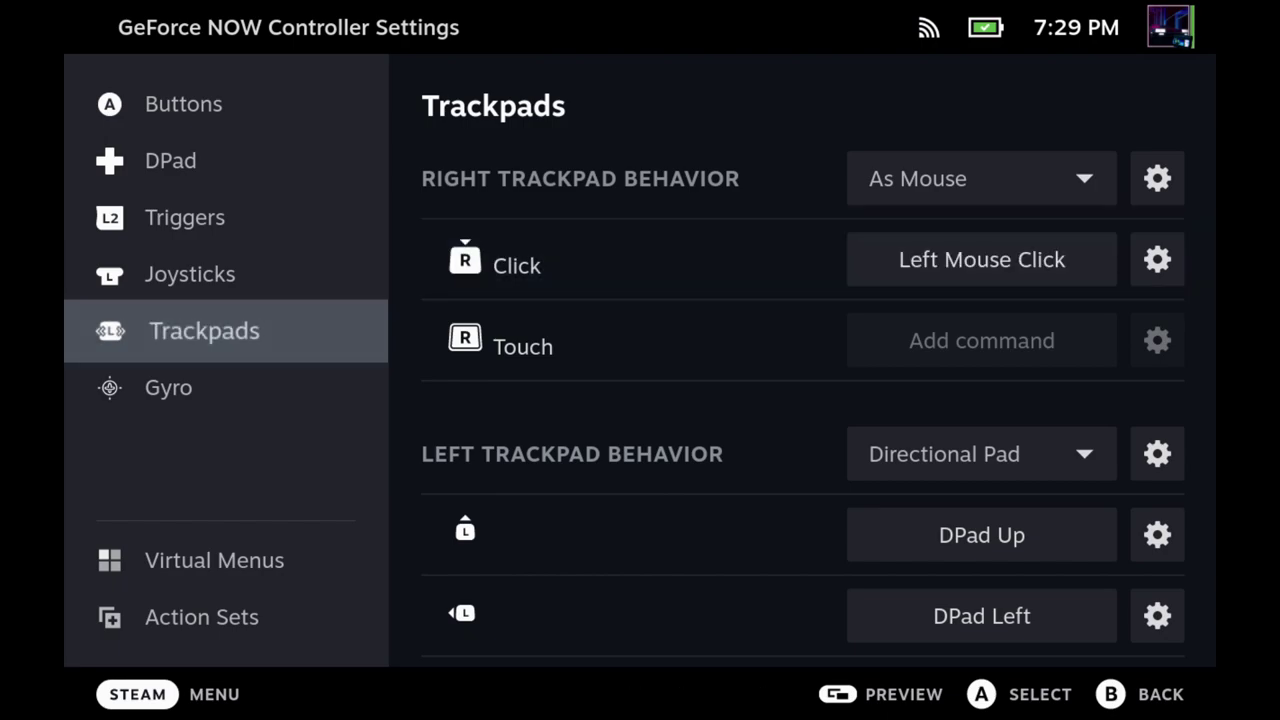
- Return to GeForce NOW and launch Cyberpunk 2077 from My Library
{"action": "key", "text": "Escape"}
{"action": "key", "text": "Escape"}
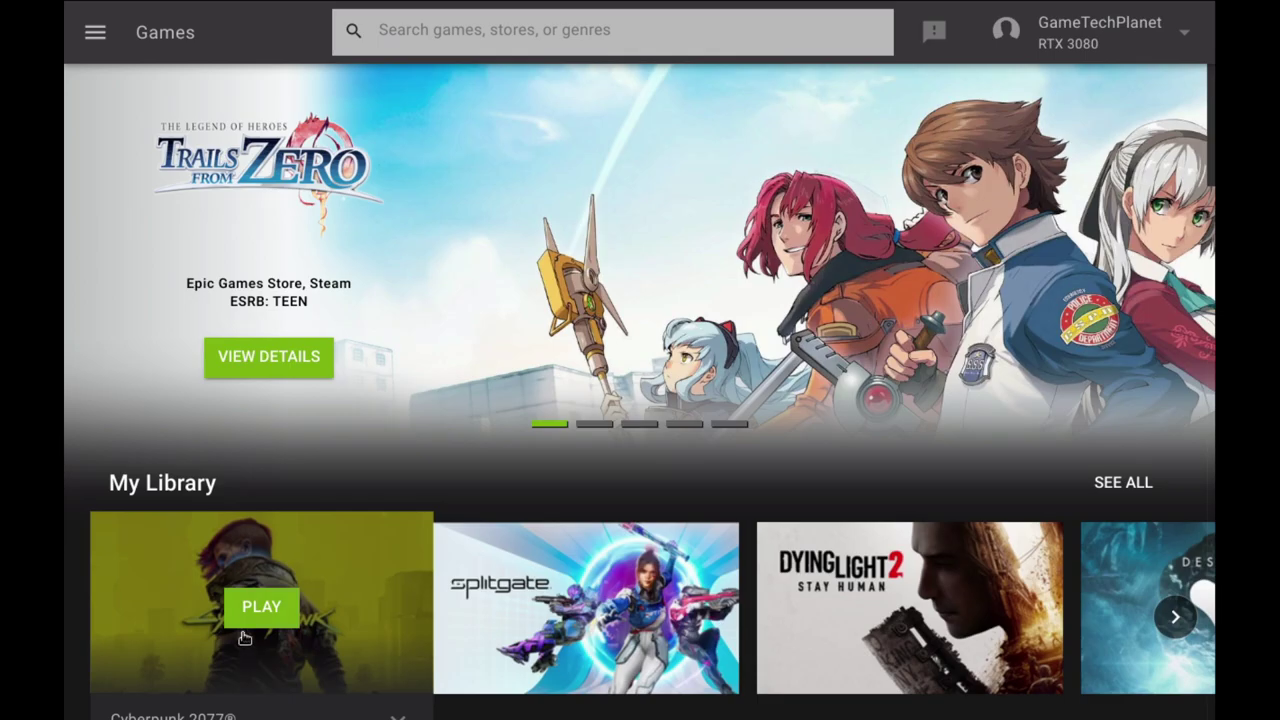
{"action": "left_click", "coordinate": [229, 600]}
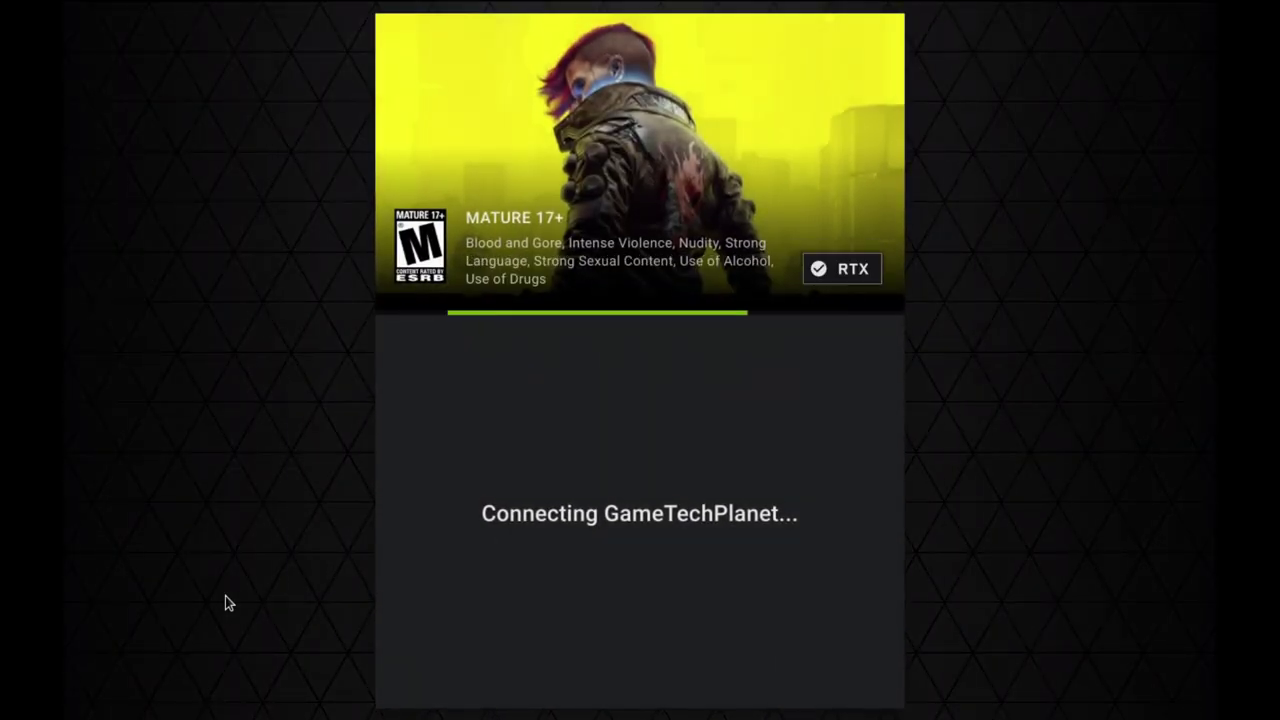